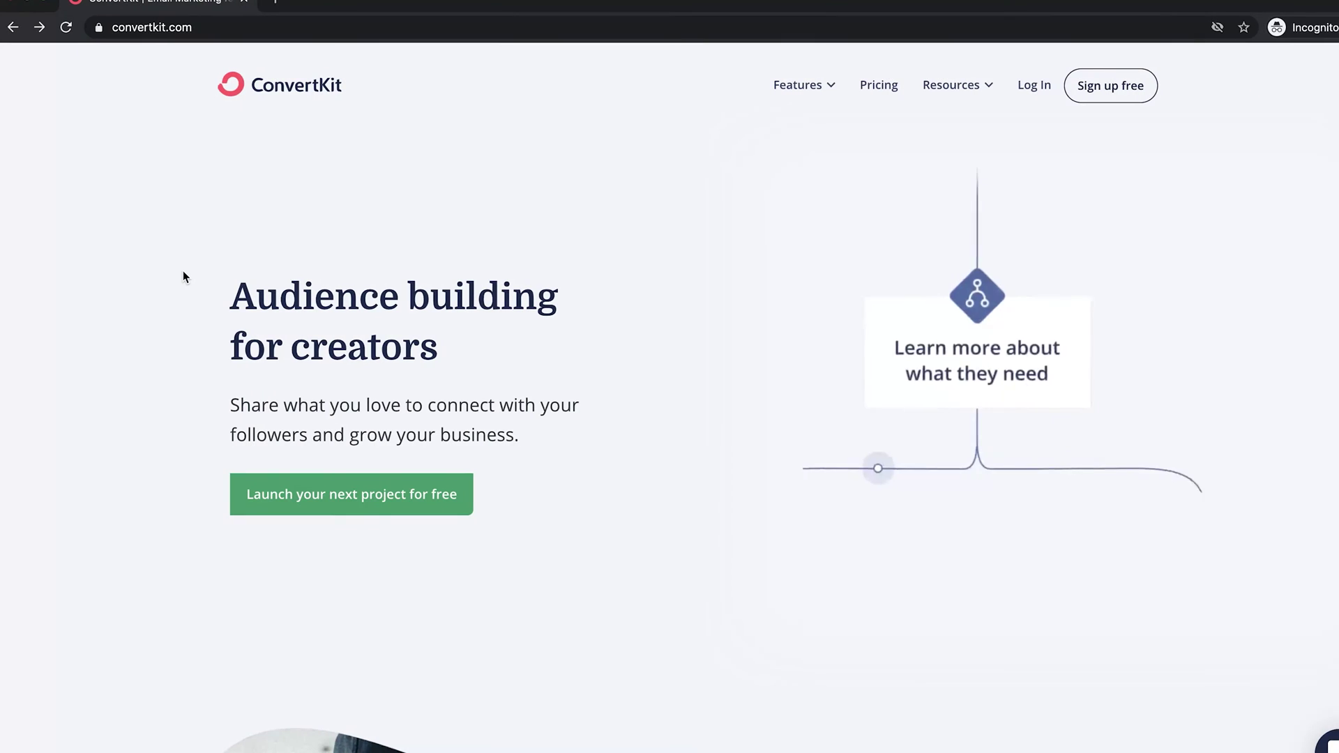
Open the pricing page and scroll through the Free, Creator and Creator Pro plan cards.
left_click(883, 98)
scroll(859, 452, "down", 5)
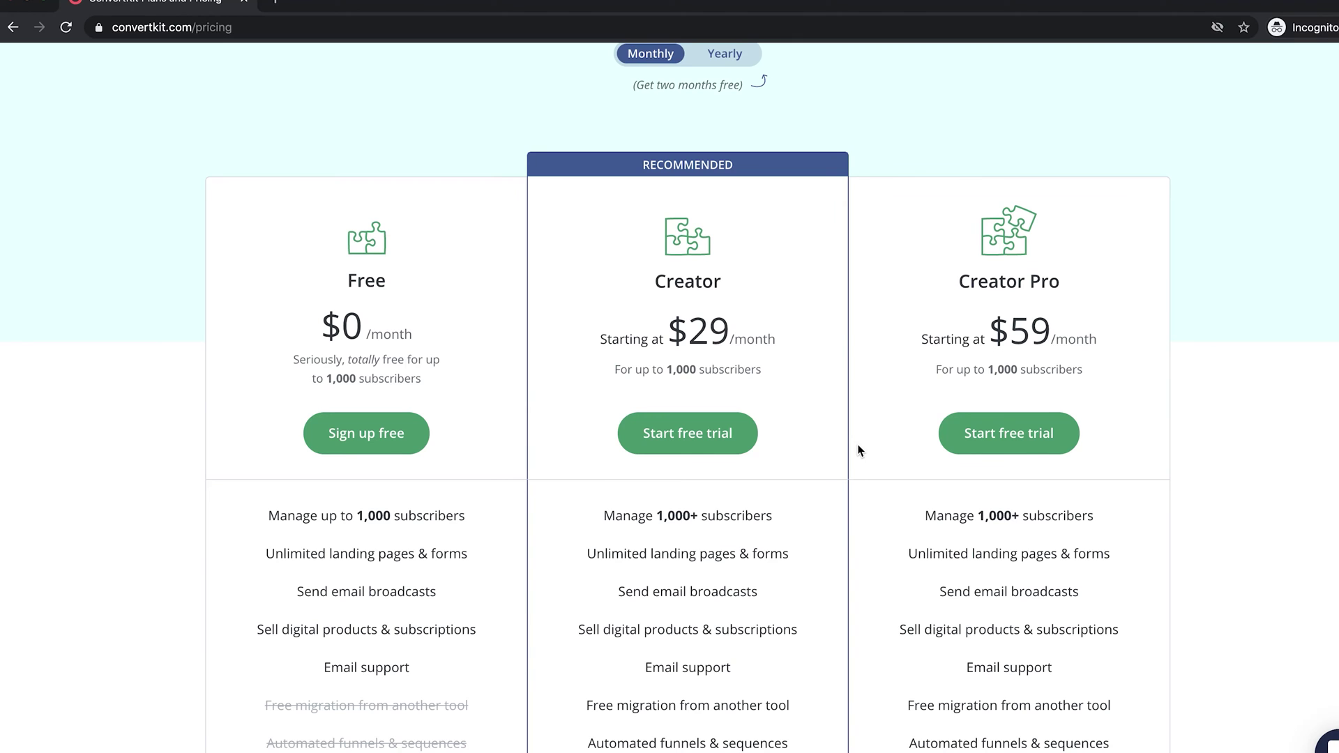
scroll(859, 451, "down", 1)
scroll(708, 501, "up", 1)
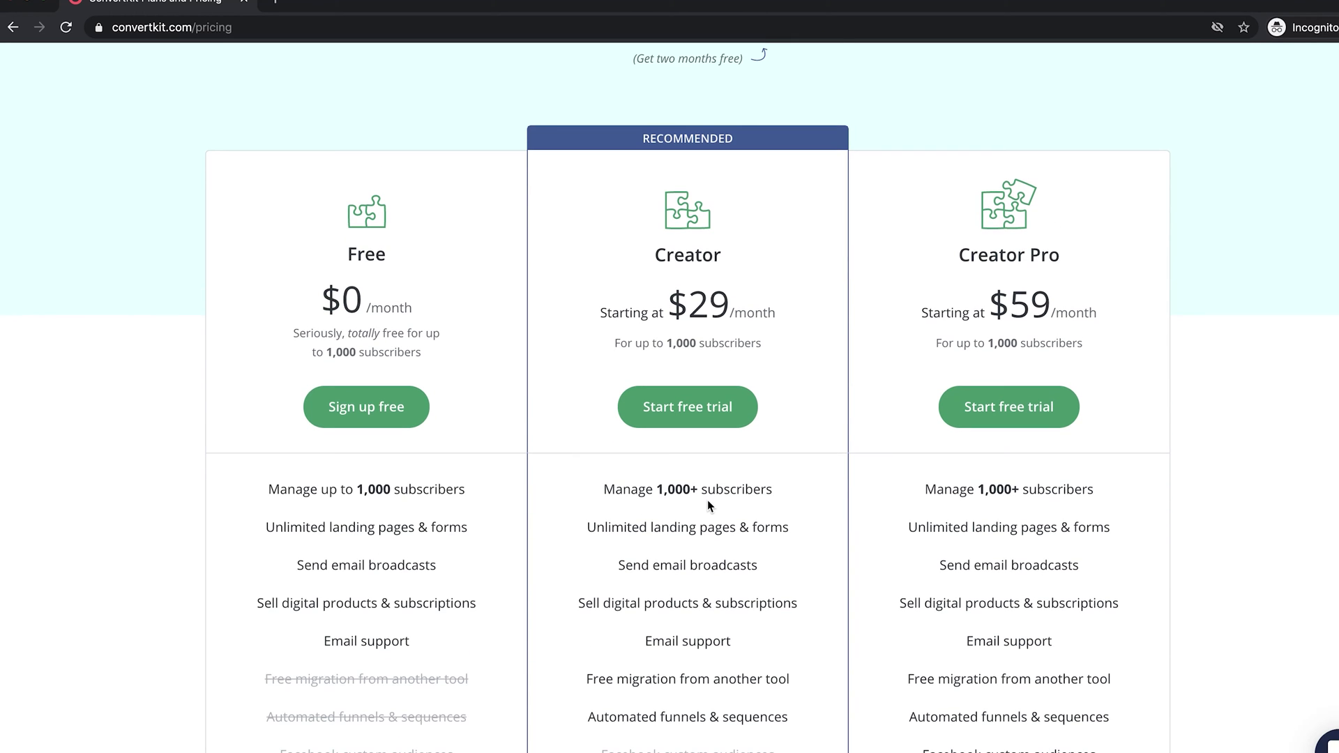
scroll(708, 505, "down", 1)
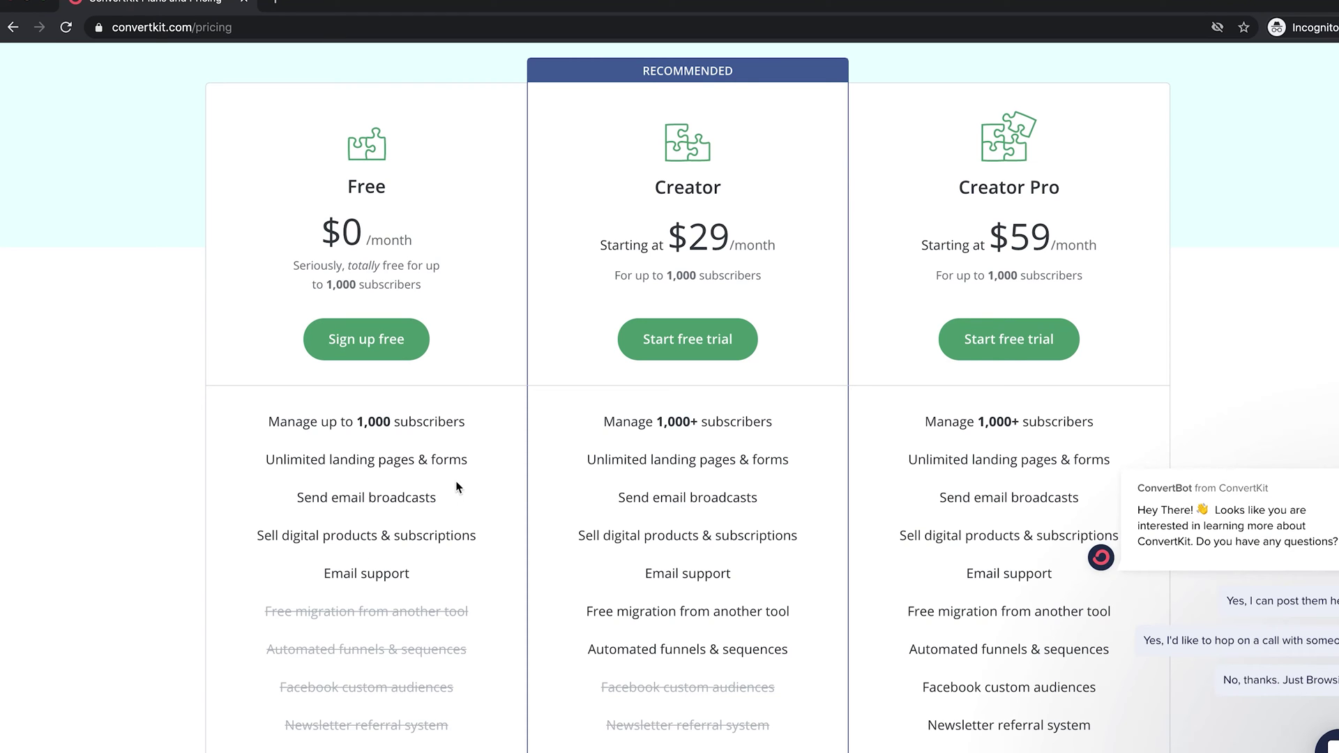
scroll(432, 493, "down", 1)
scroll(433, 494, "down", 1)
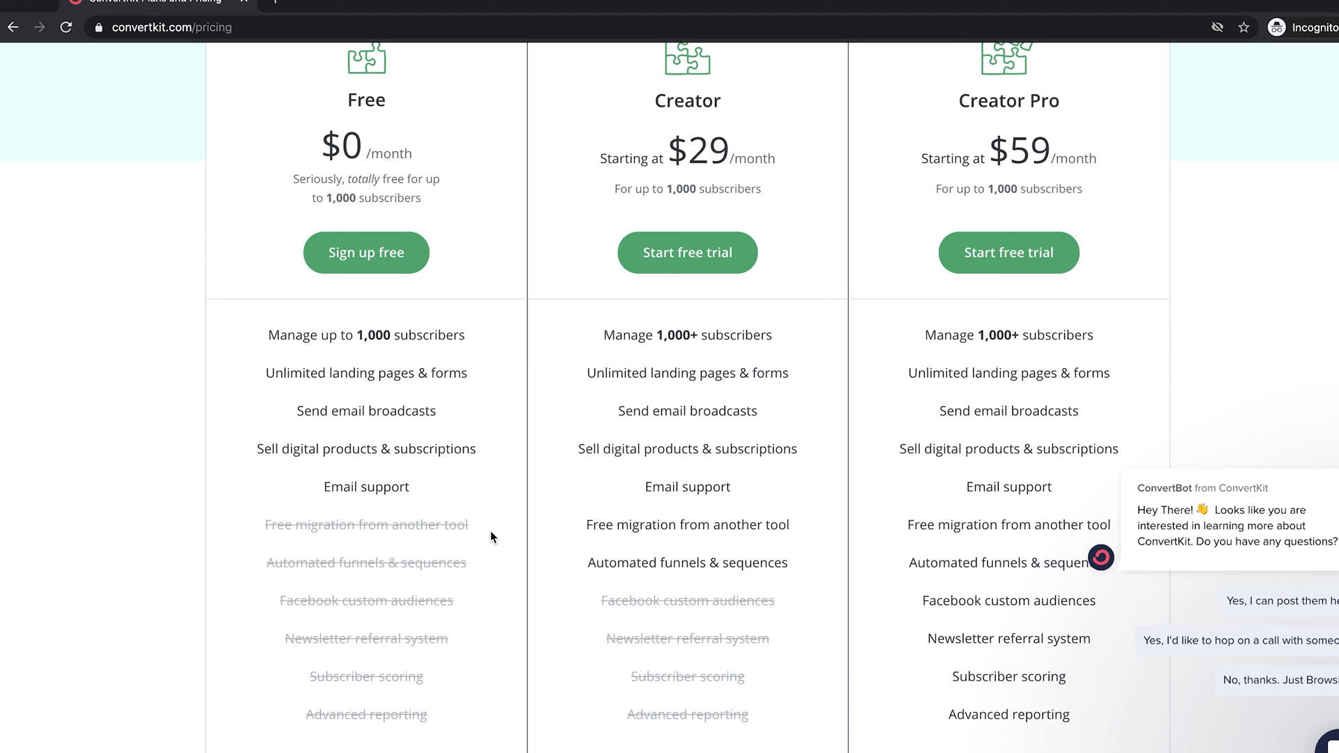
Review the remaining plan features, then begin signing up for the Free plan.
scroll(419, 544, "down", 1)
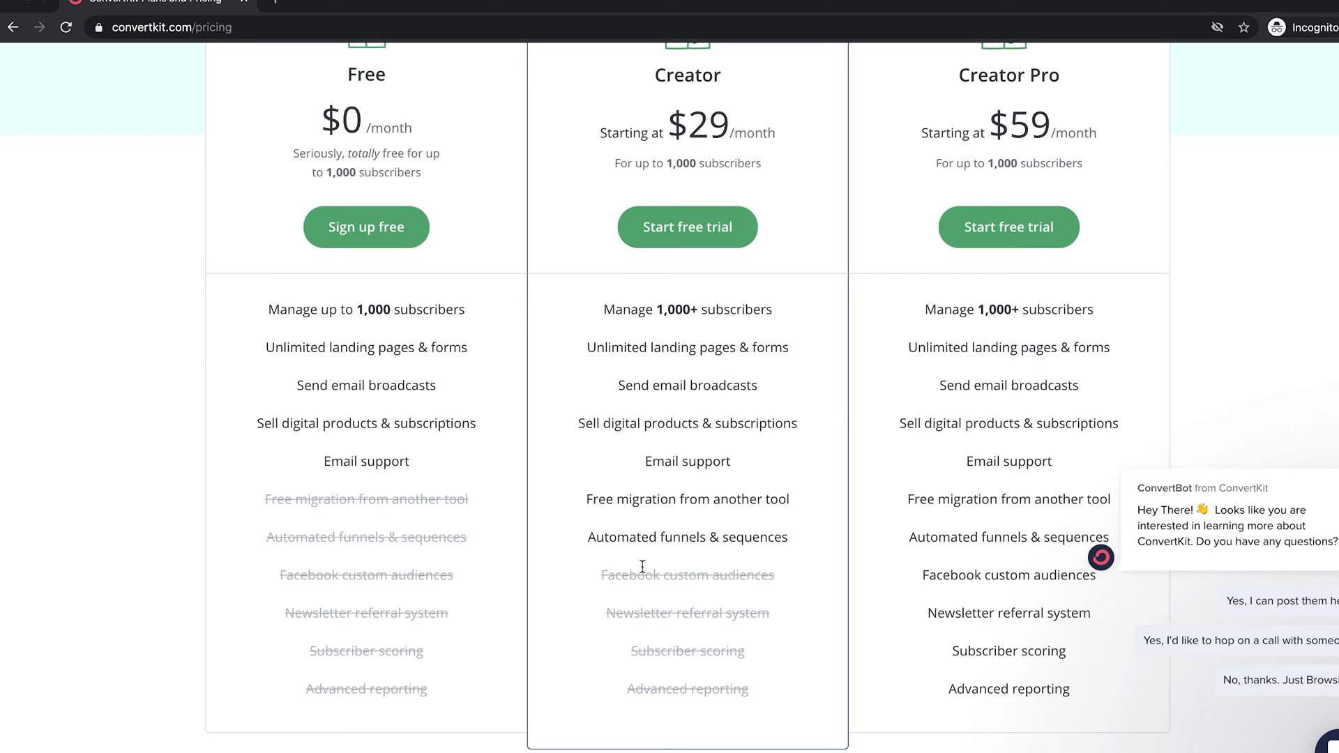
scroll(643, 566, "up", 4)
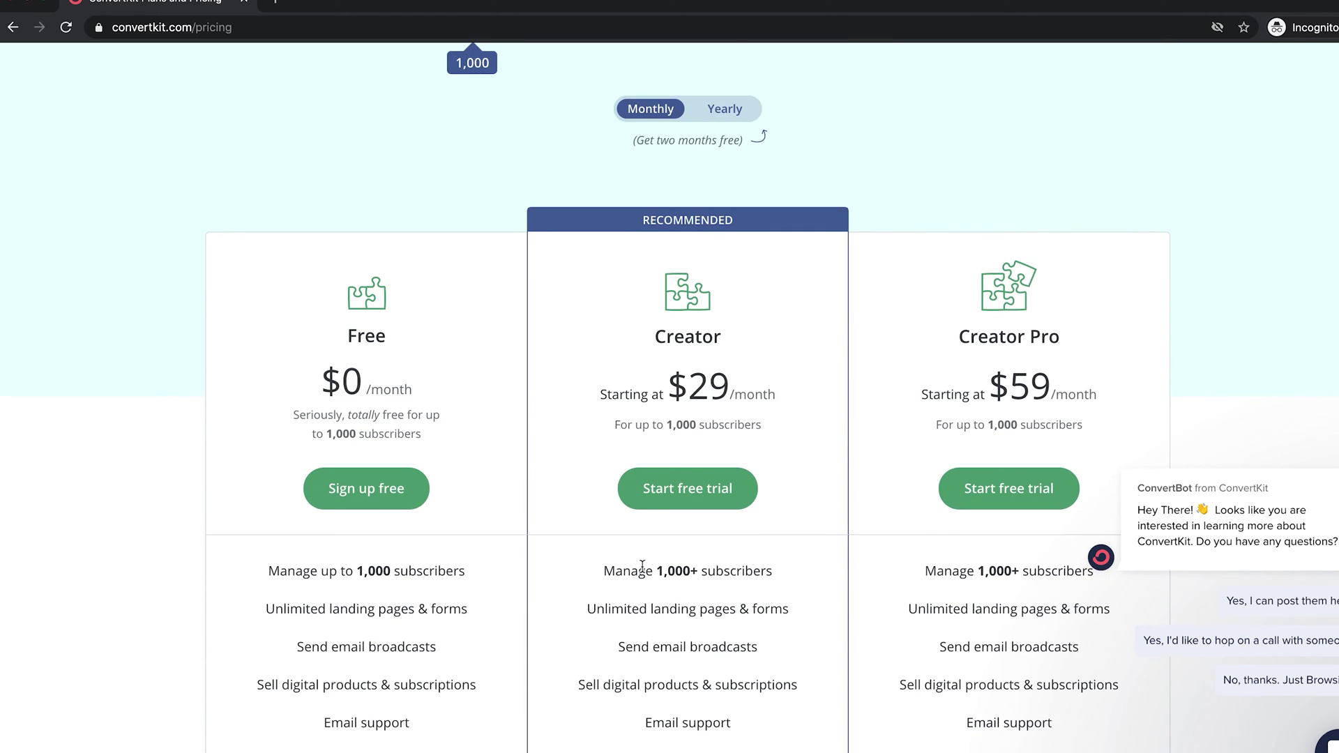
scroll(642, 567, "down", 1)
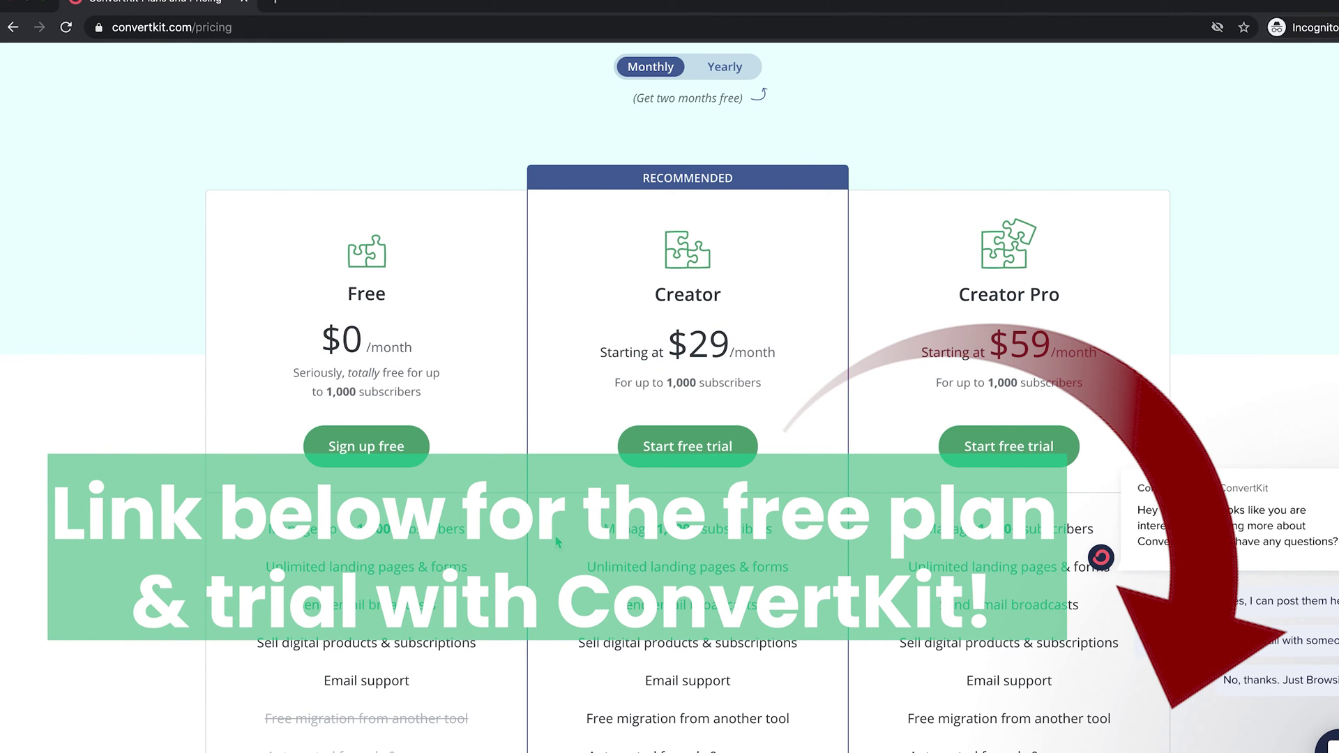
scroll(382, 462, "down", 1)
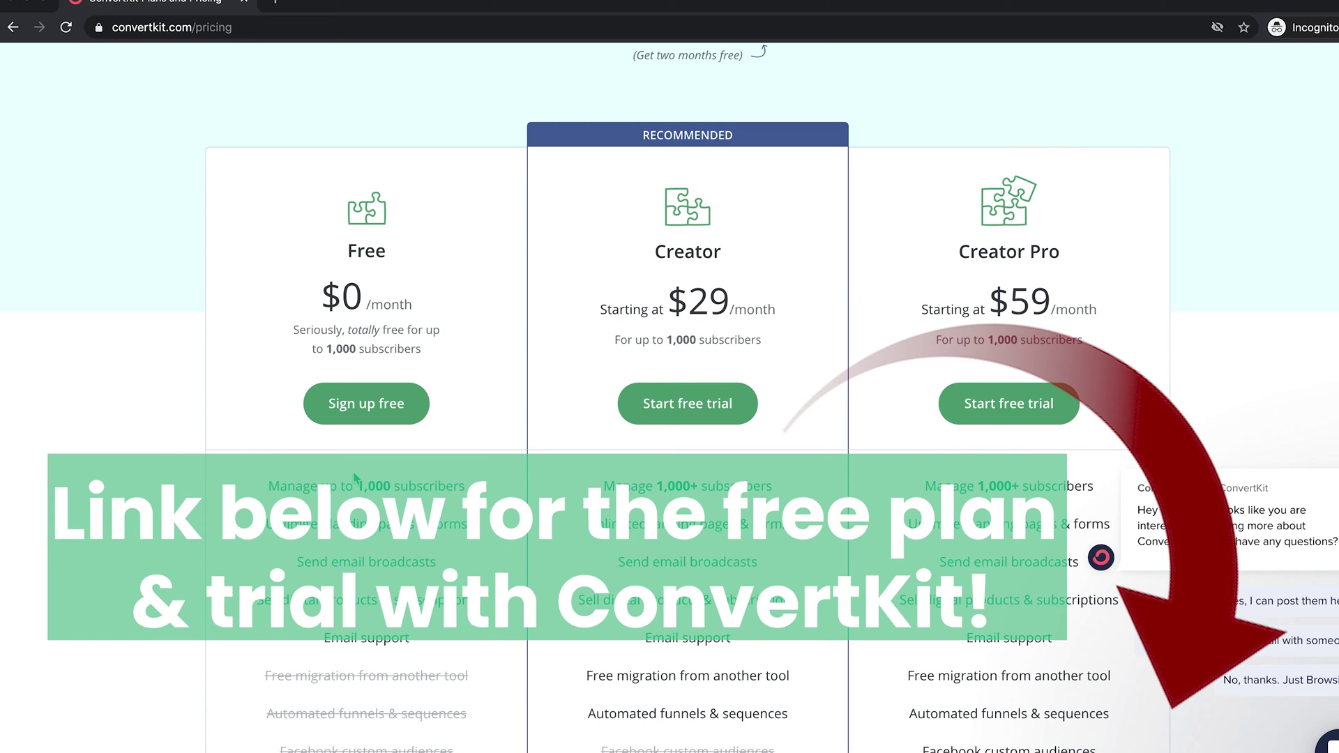
left_click(374, 406)
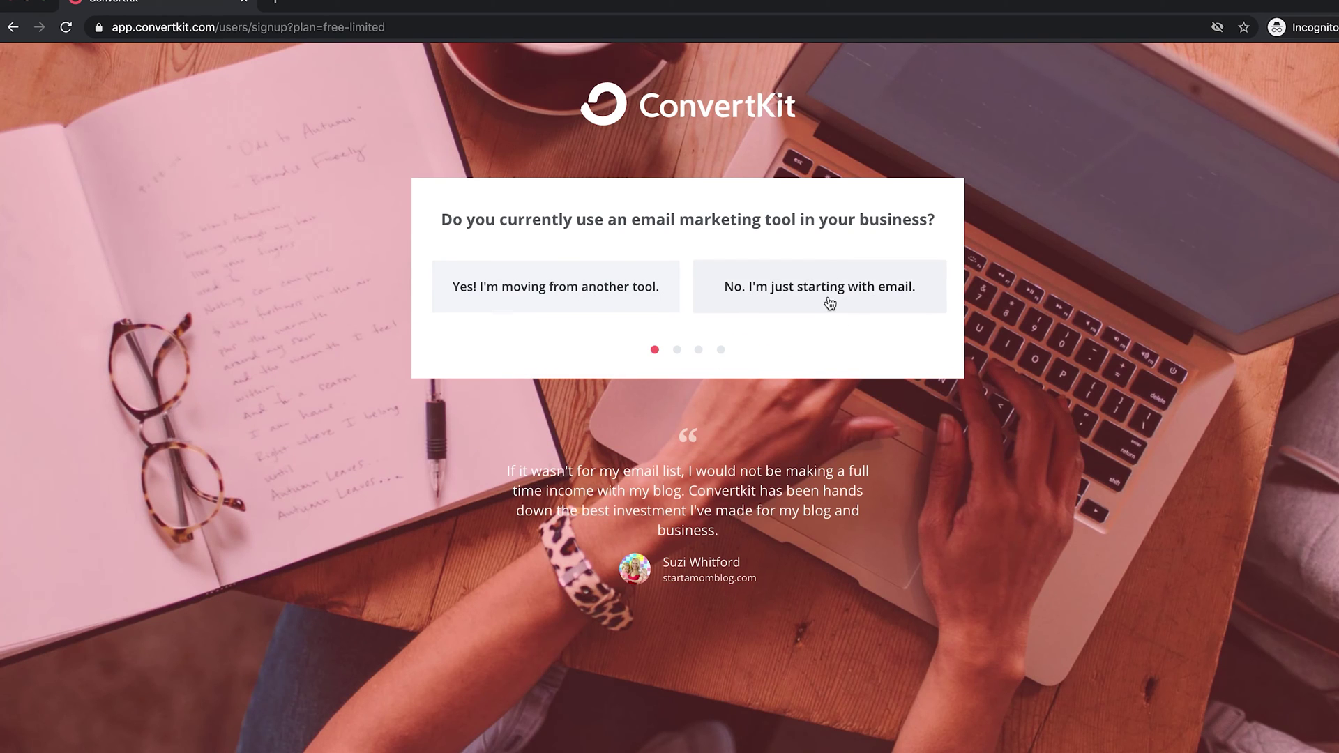
Answer the signup wizard: just starting with email, have a website, built on WordPress.
left_click(830, 299)
left_click(619, 315)
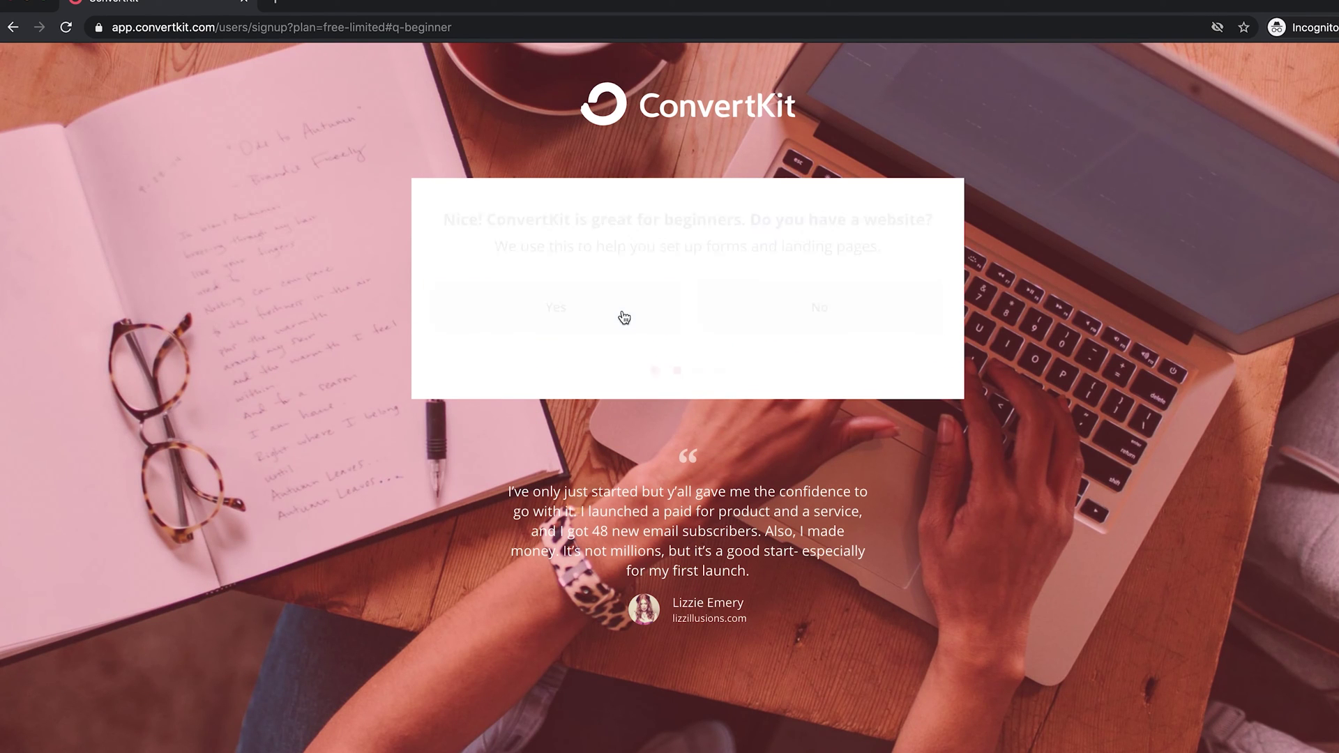
left_click(546, 320)
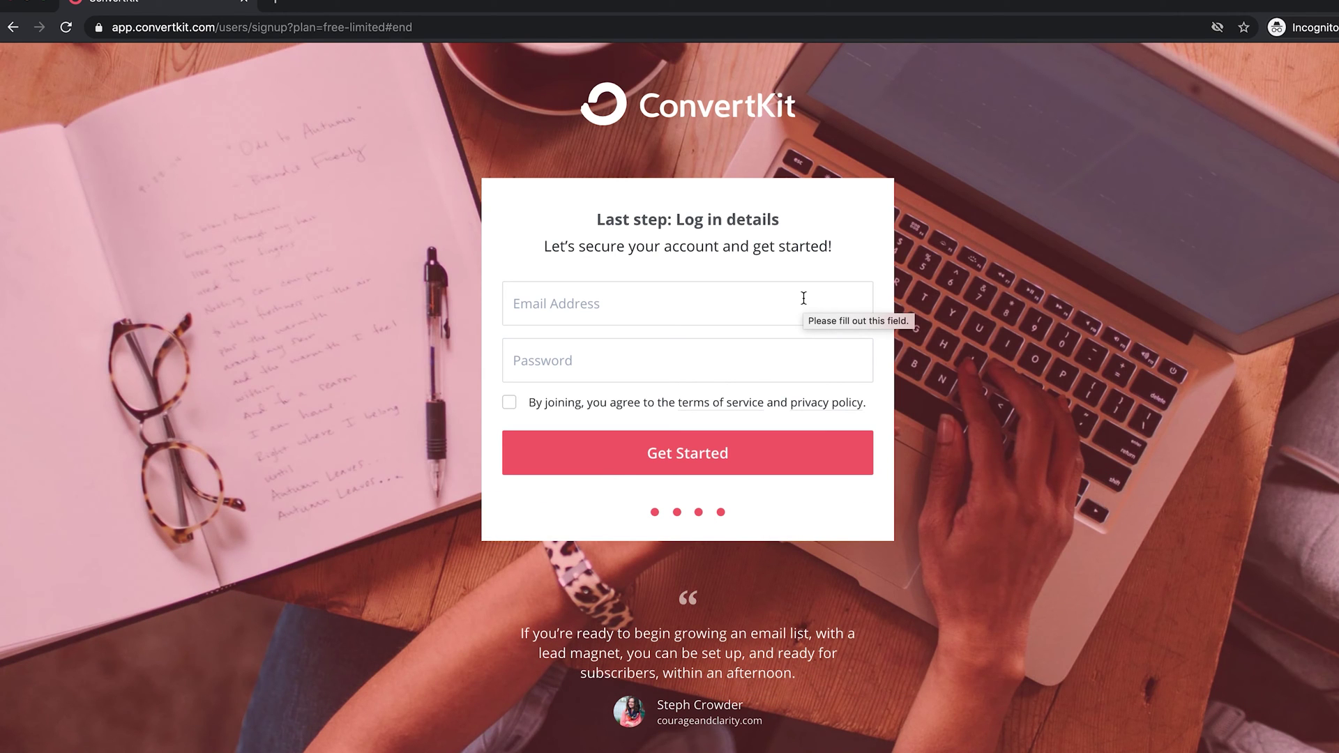
Enter the account e-mail and password, accept the terms, and create the account.
left_click(803, 298)
type("test12345@test123r.co")
key("BackSpace")
key("BackSpace")
type(".com")
left_click(768, 375)
left_click(510, 404)
left_click(573, 452)
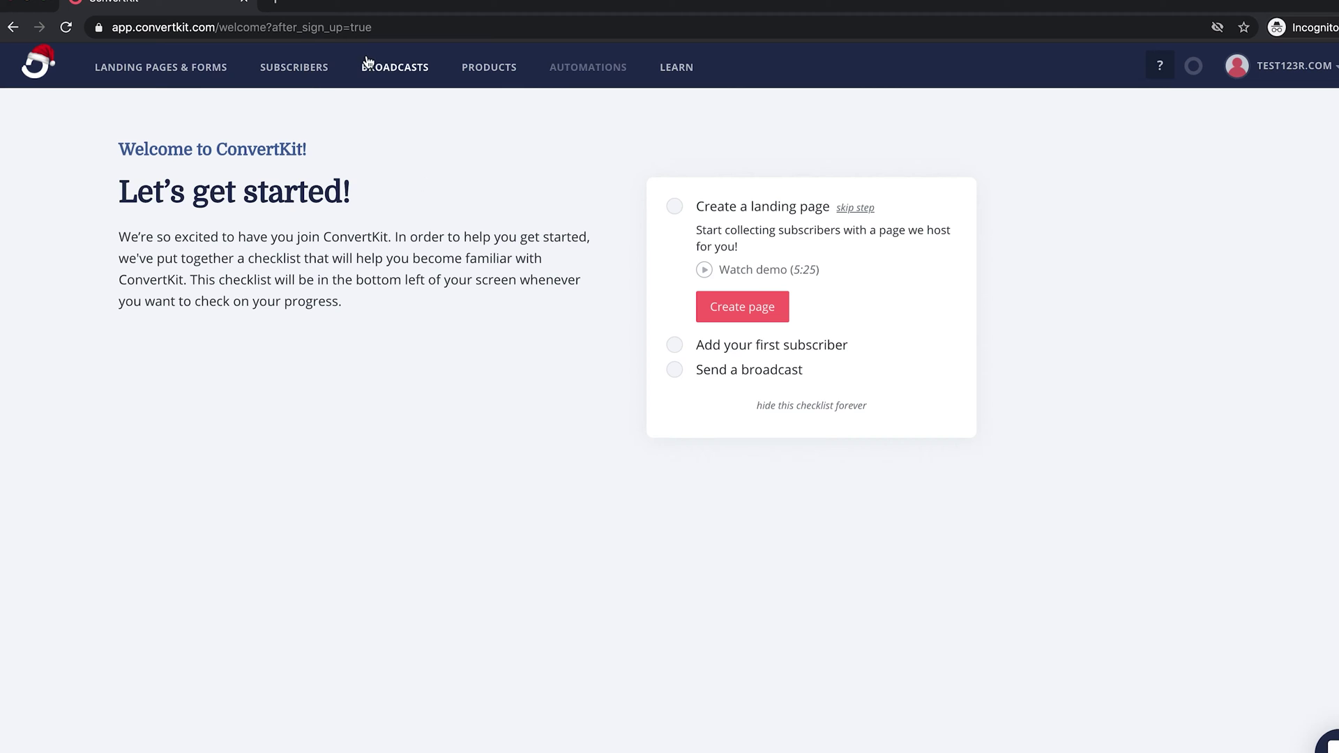
From the Subscribers page, choose Add Subscribers to get the new-tag prompt.
left_click(323, 67)
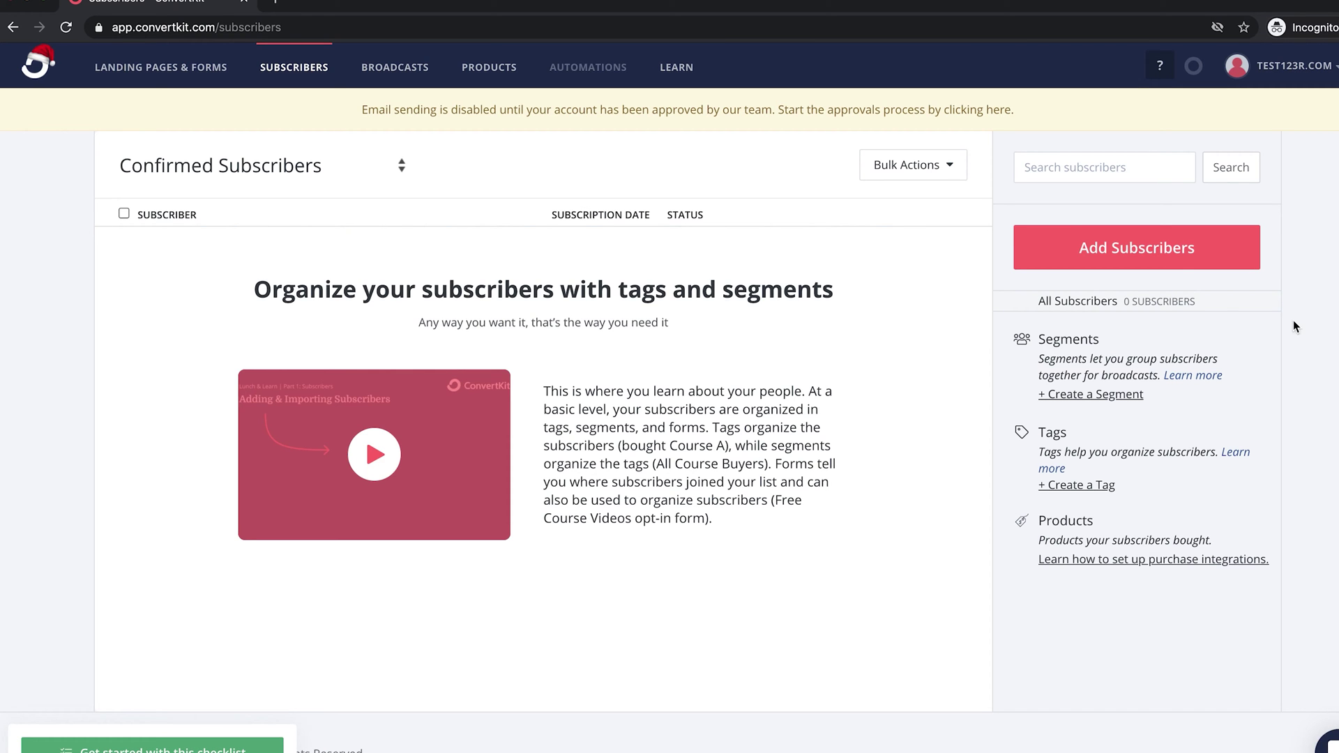
left_click(1165, 263)
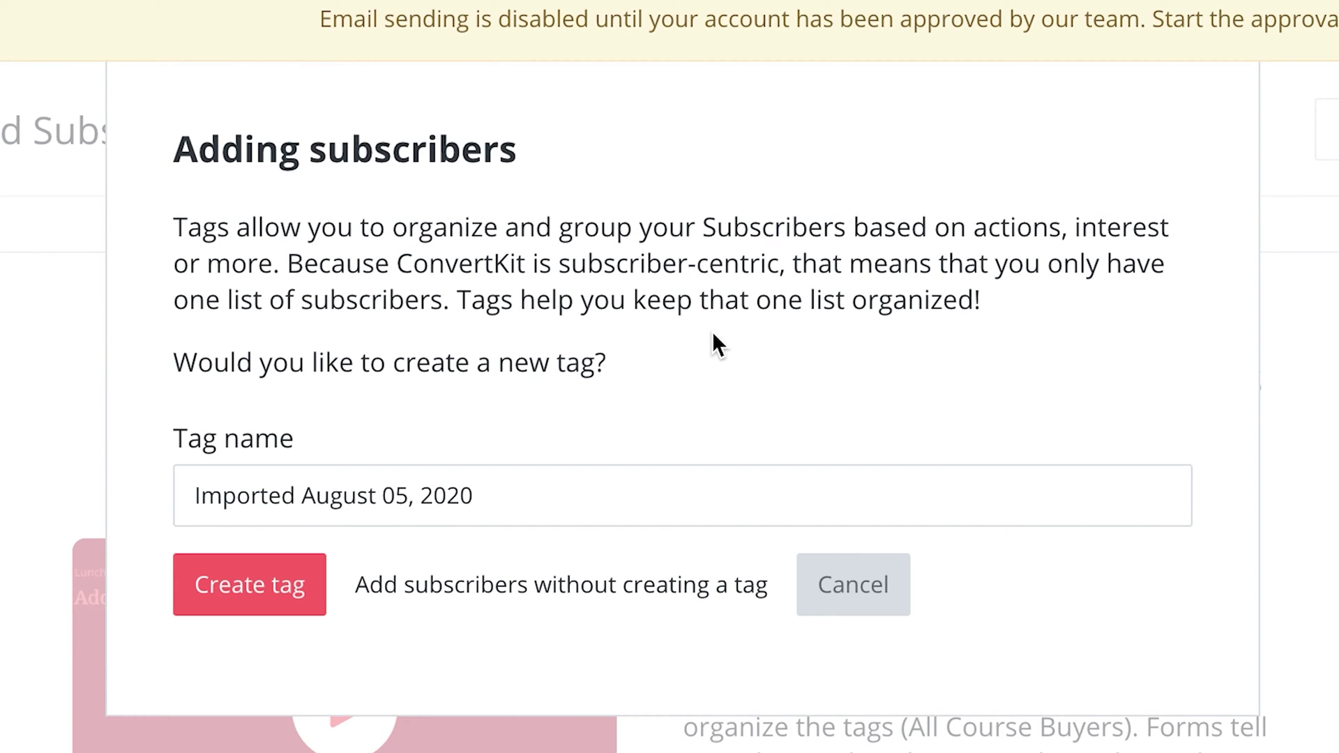
Create a subscriber tag named 'website'.
triple_click(538, 478)
type("website")
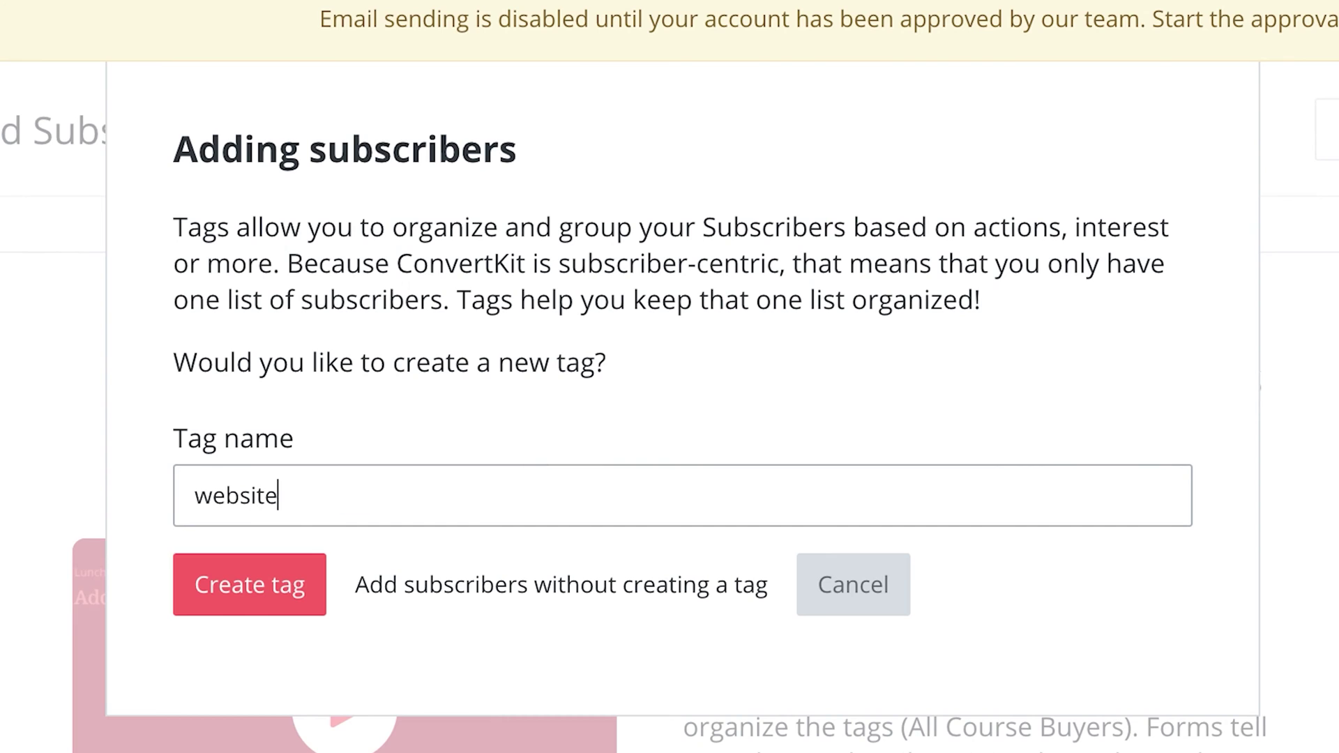
left_click(249, 597)
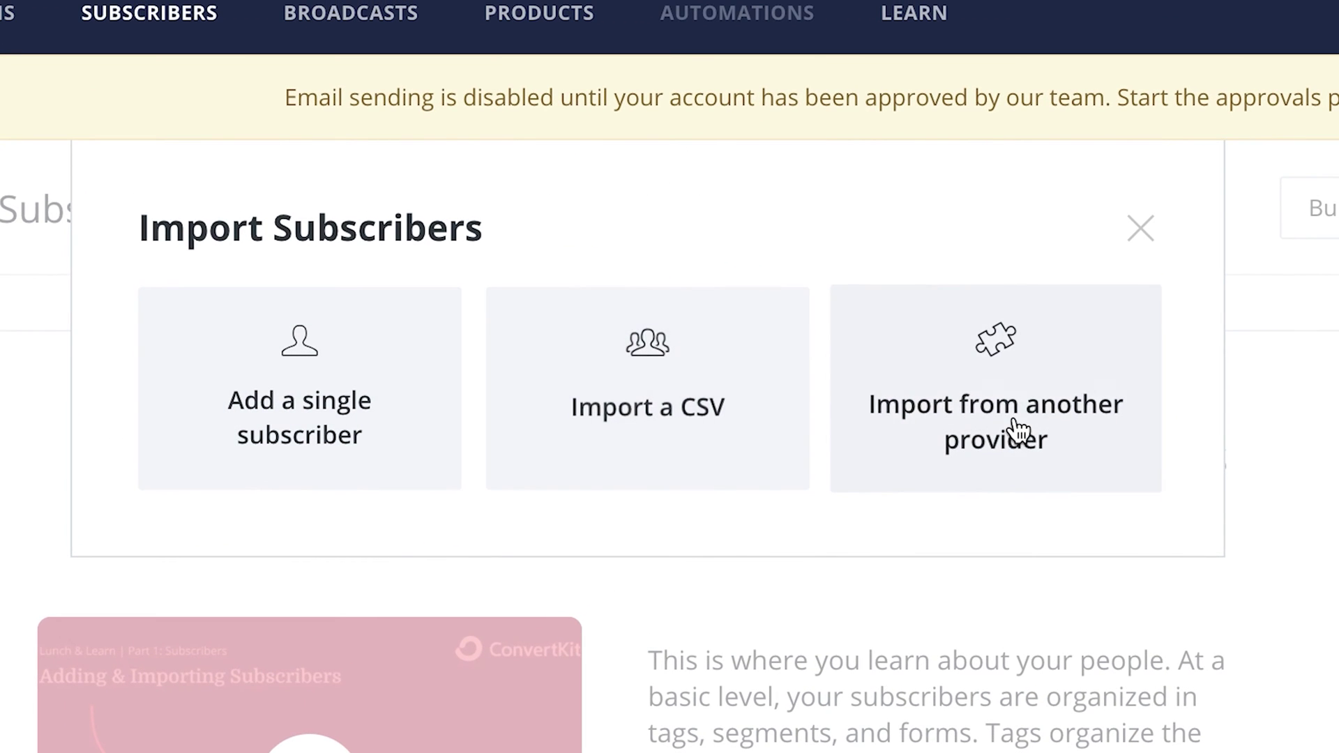
Choose Import a CSV as the way to add subscribers.
left_click(279, 425)
left_click(551, 293)
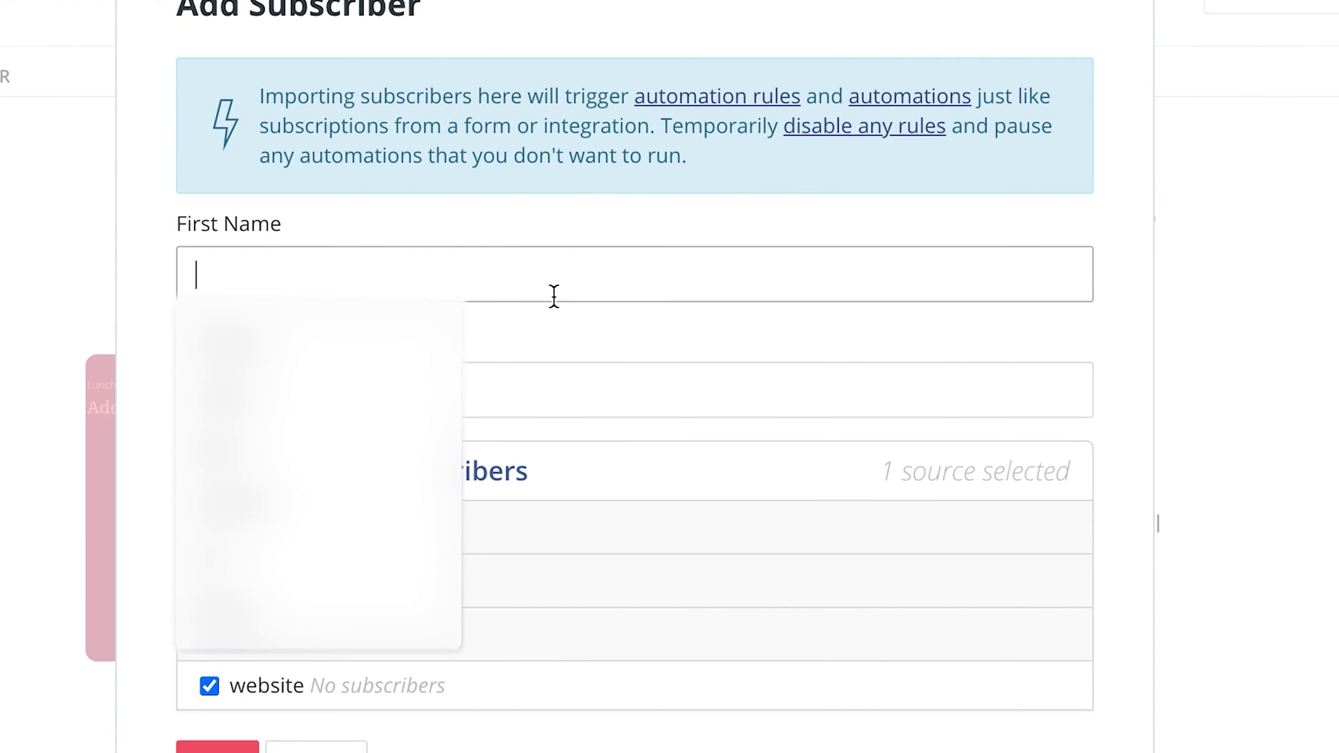
left_click(567, 327)
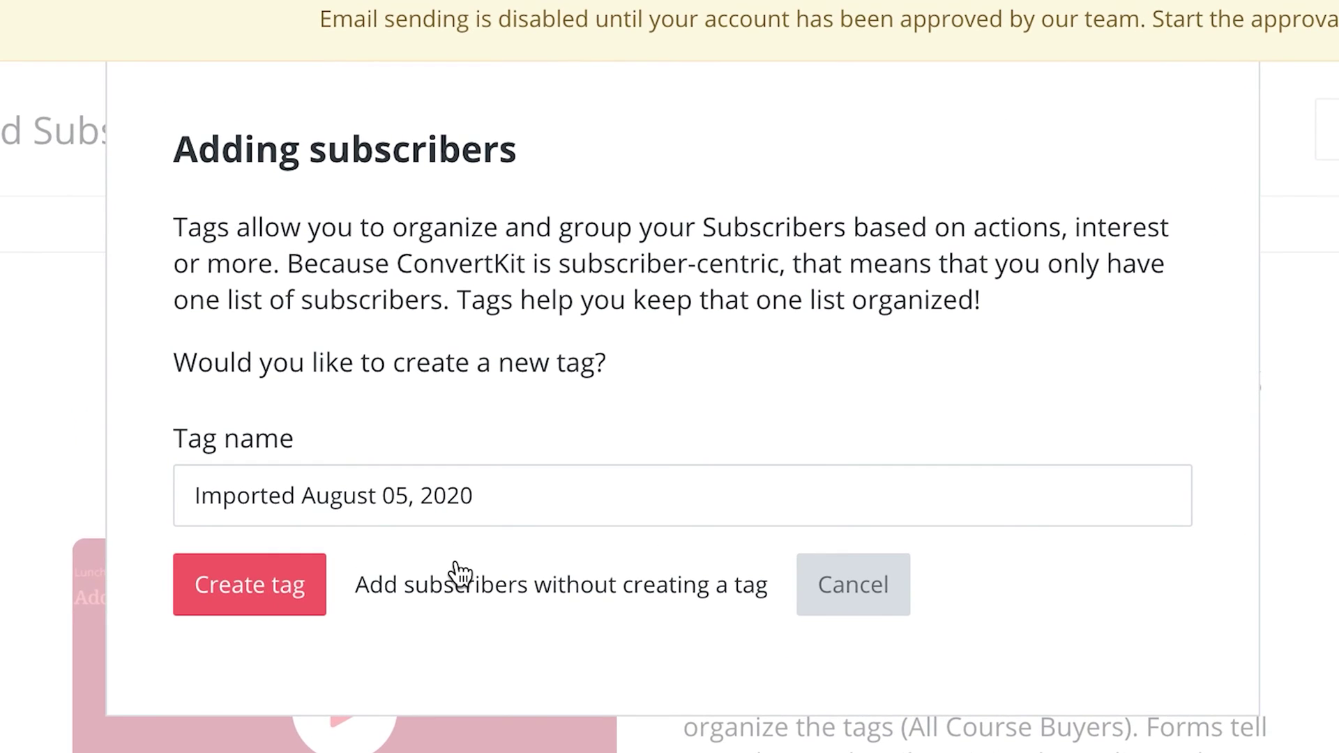
triple_click(508, 504)
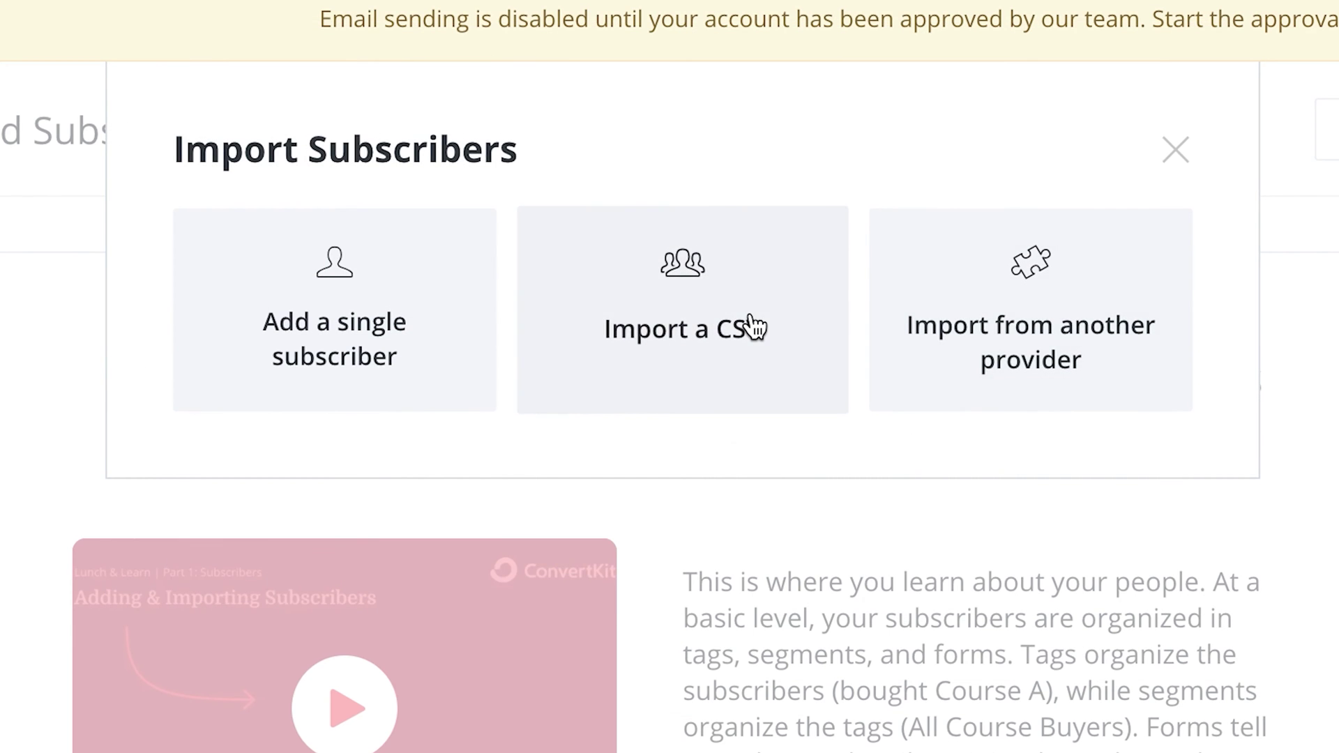
left_click(754, 325)
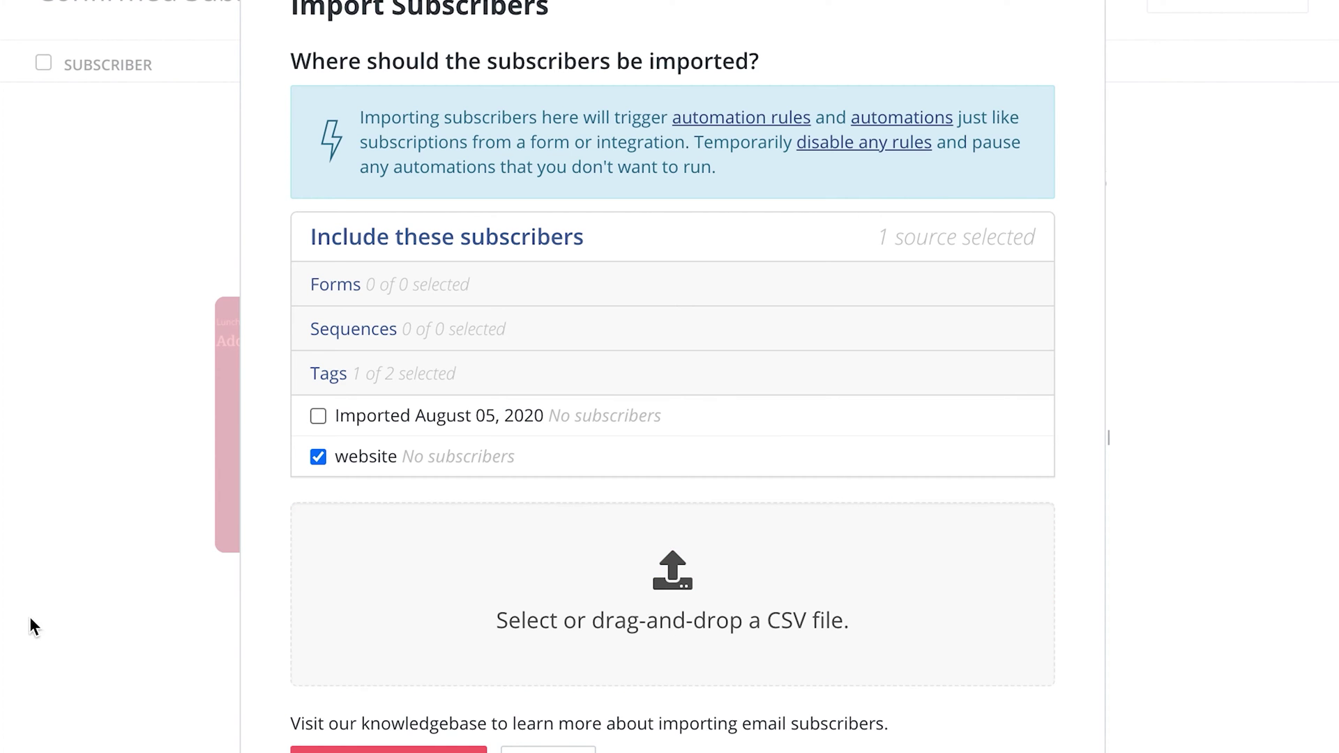
Attach testemaillist.csv to the subscriber import.
left_click(673, 593)
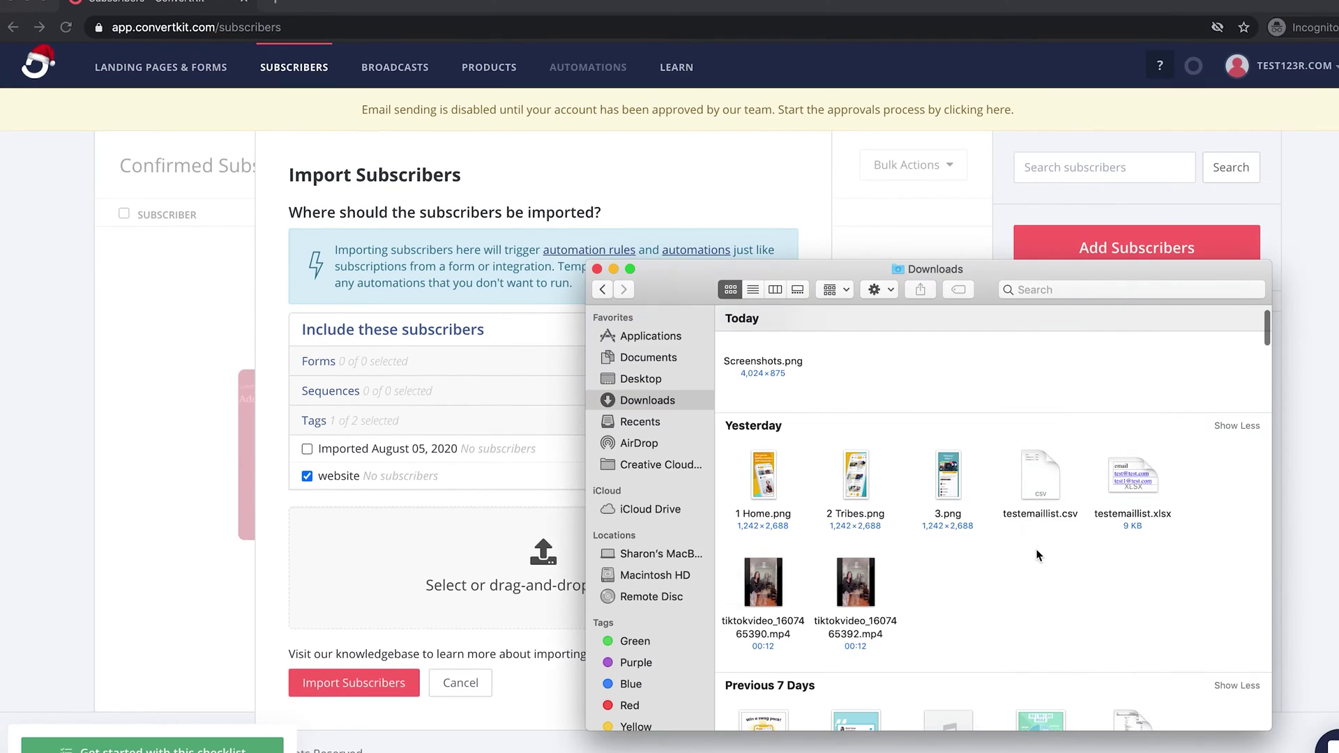
double_click(1033, 517)
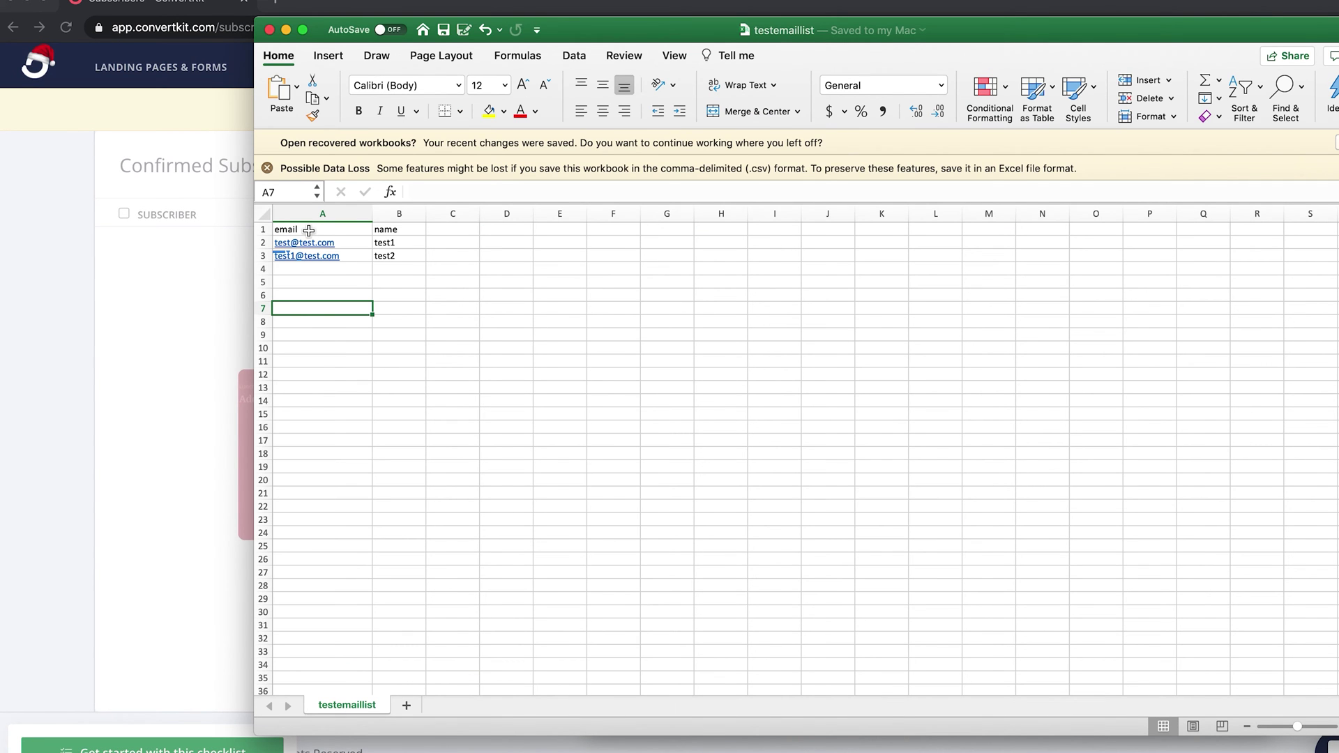
left_click(394, 231)
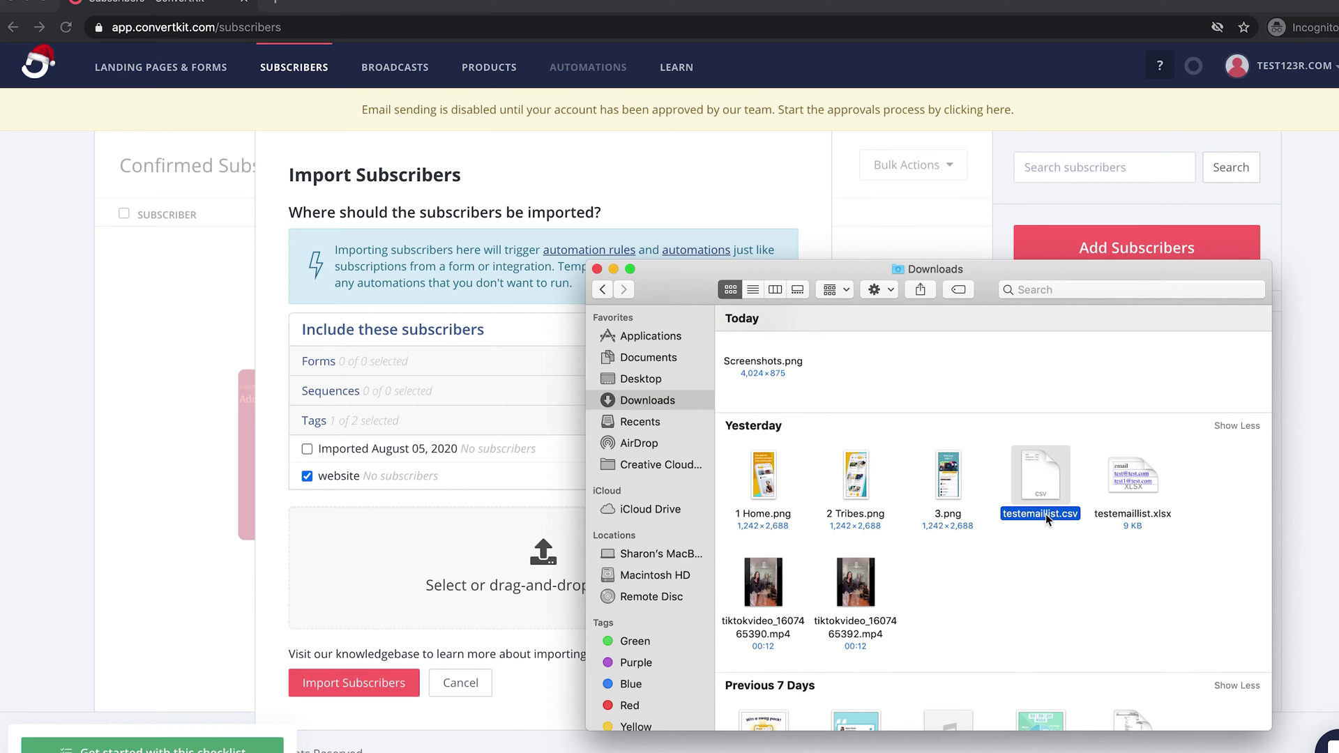
left_click_drag(1061, 458, 530, 614)
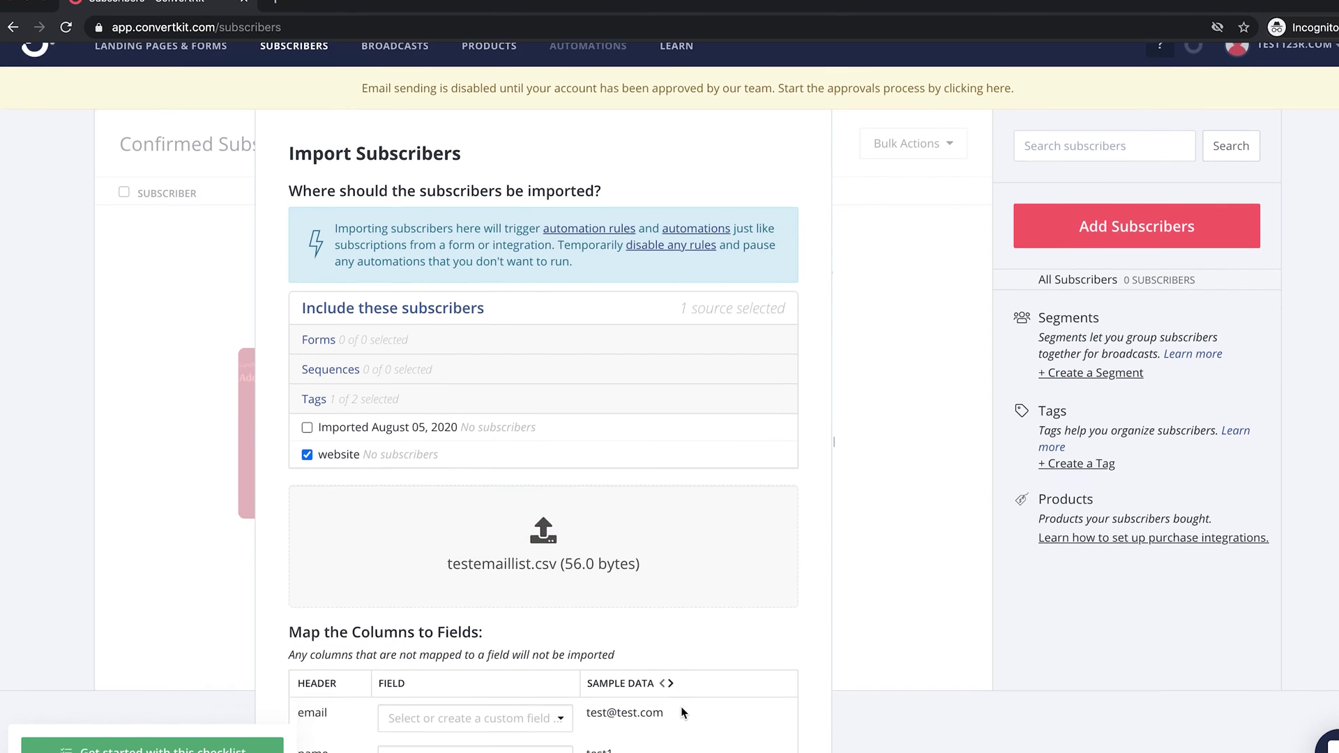
scroll(681, 709, "down", 5)
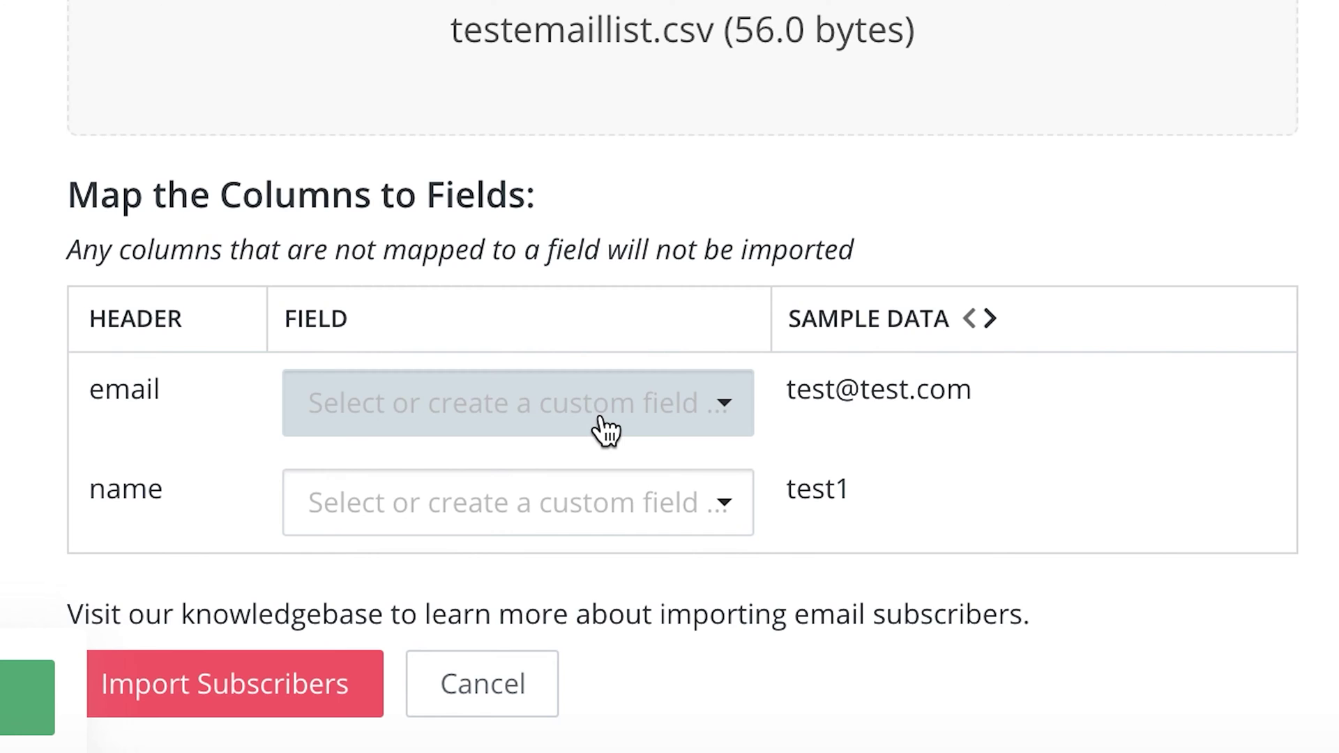
Map email to Email and name to First name, then run the import.
left_click(585, 404)
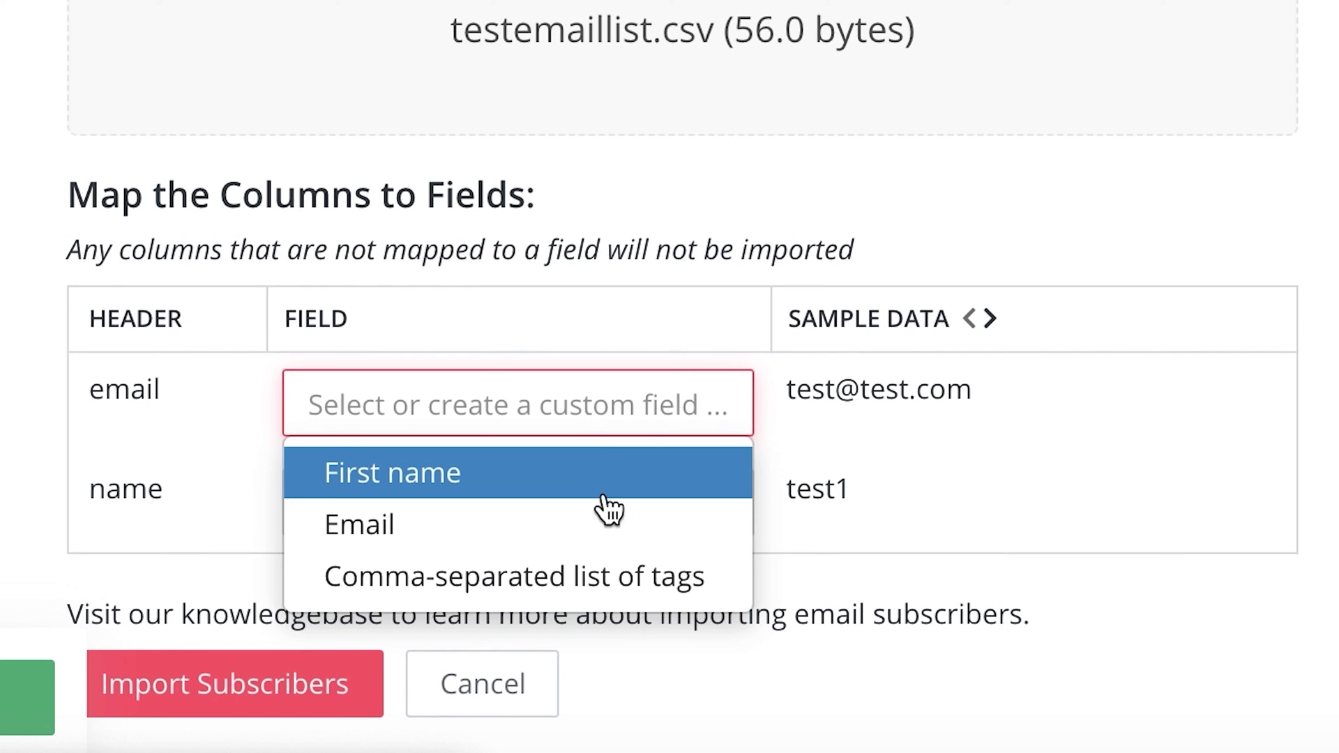
left_click(394, 524)
left_click(478, 517)
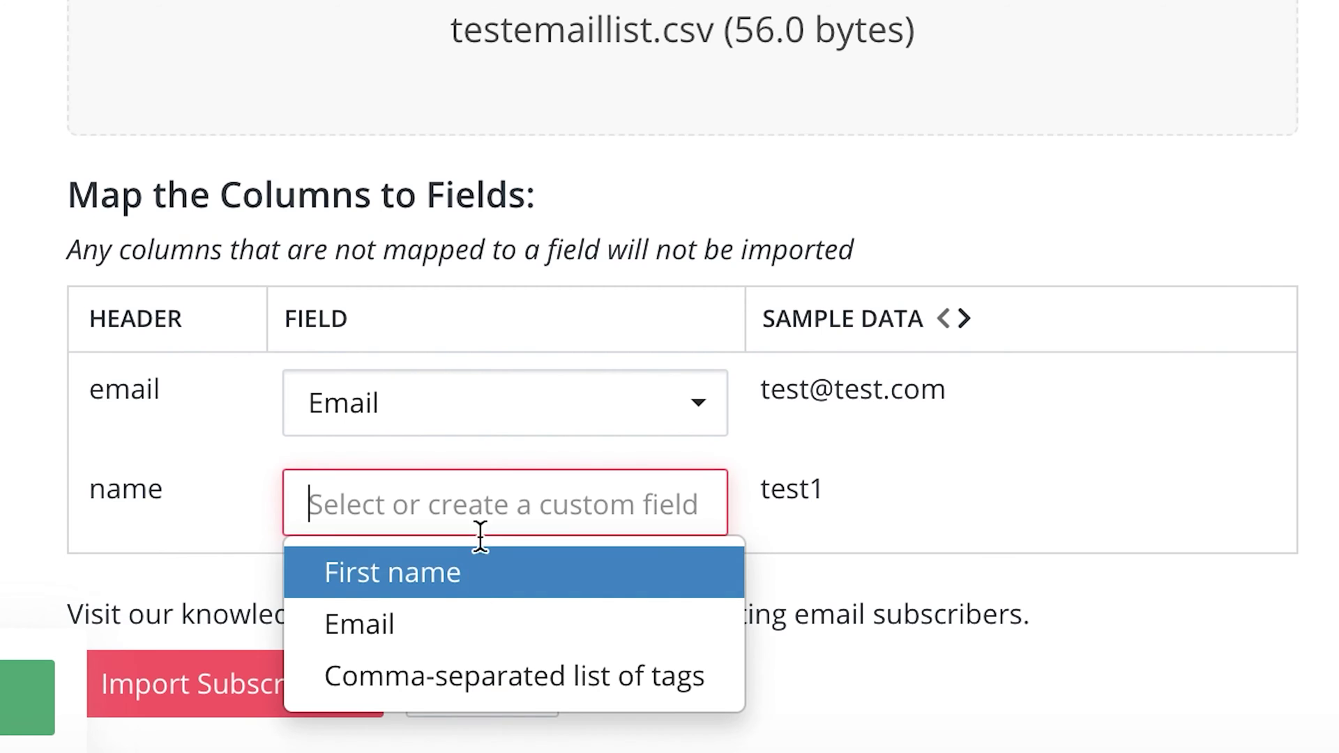
left_click(466, 580)
left_click(221, 707)
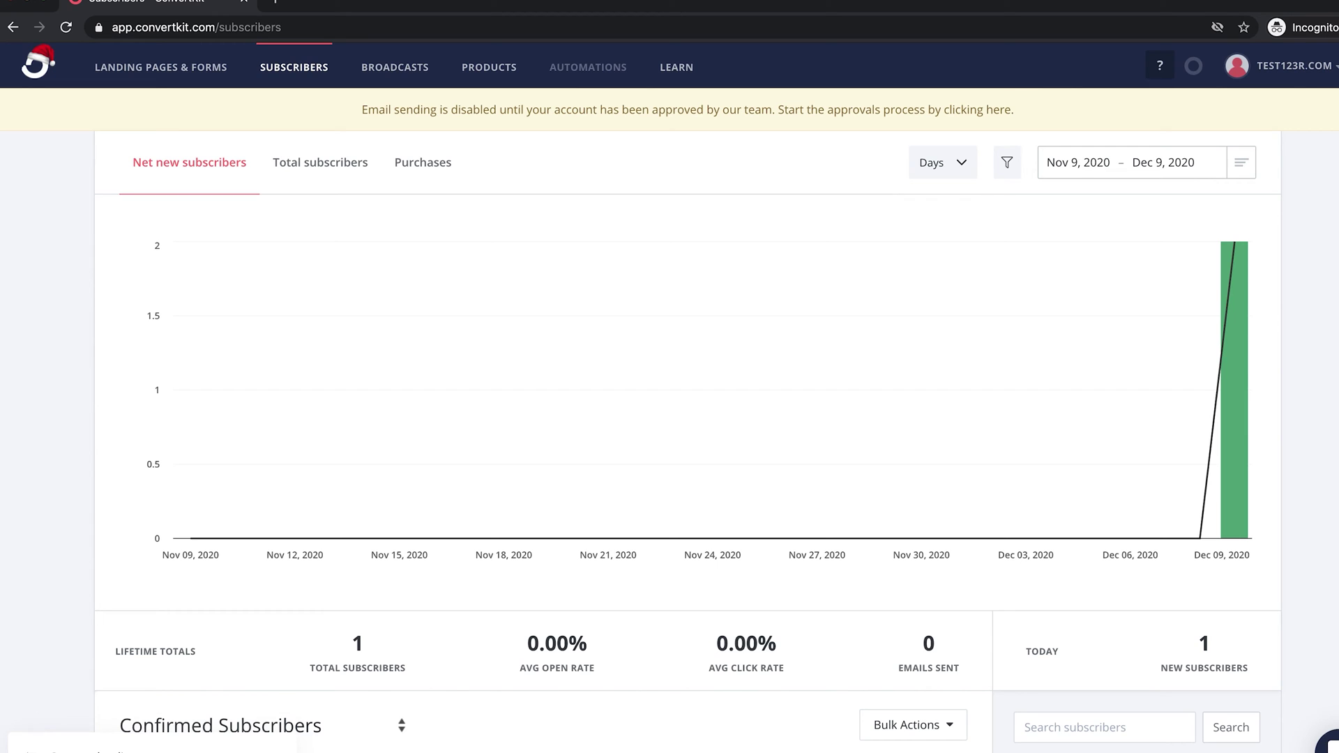
left_click(941, 162)
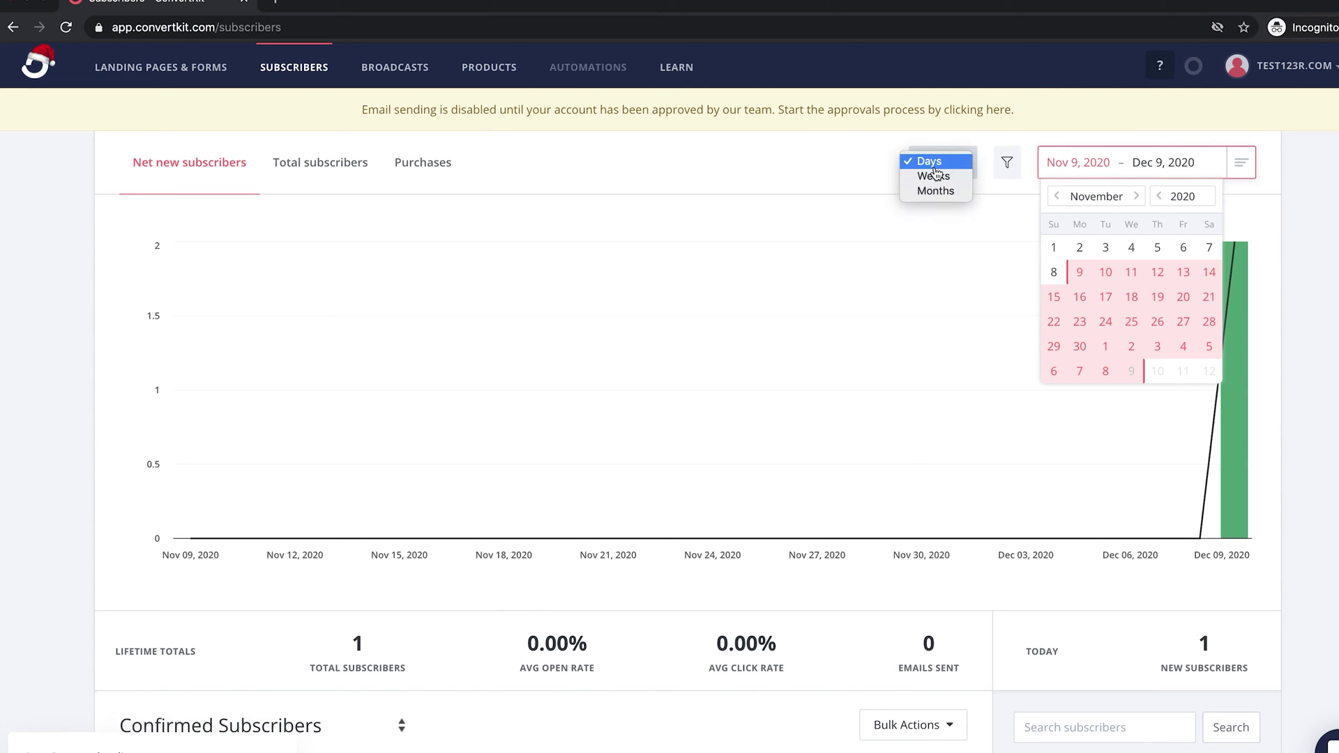
left_click(839, 184)
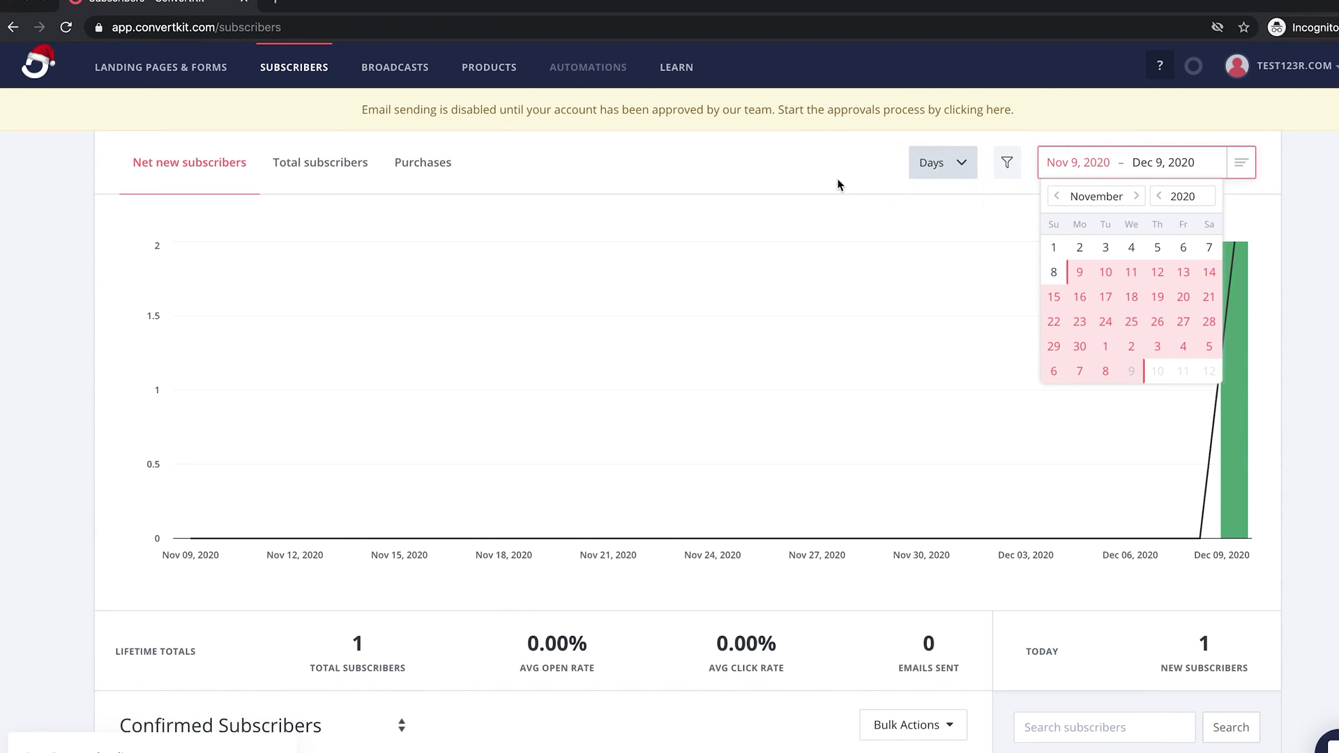
scroll(489, 488, "down", 5)
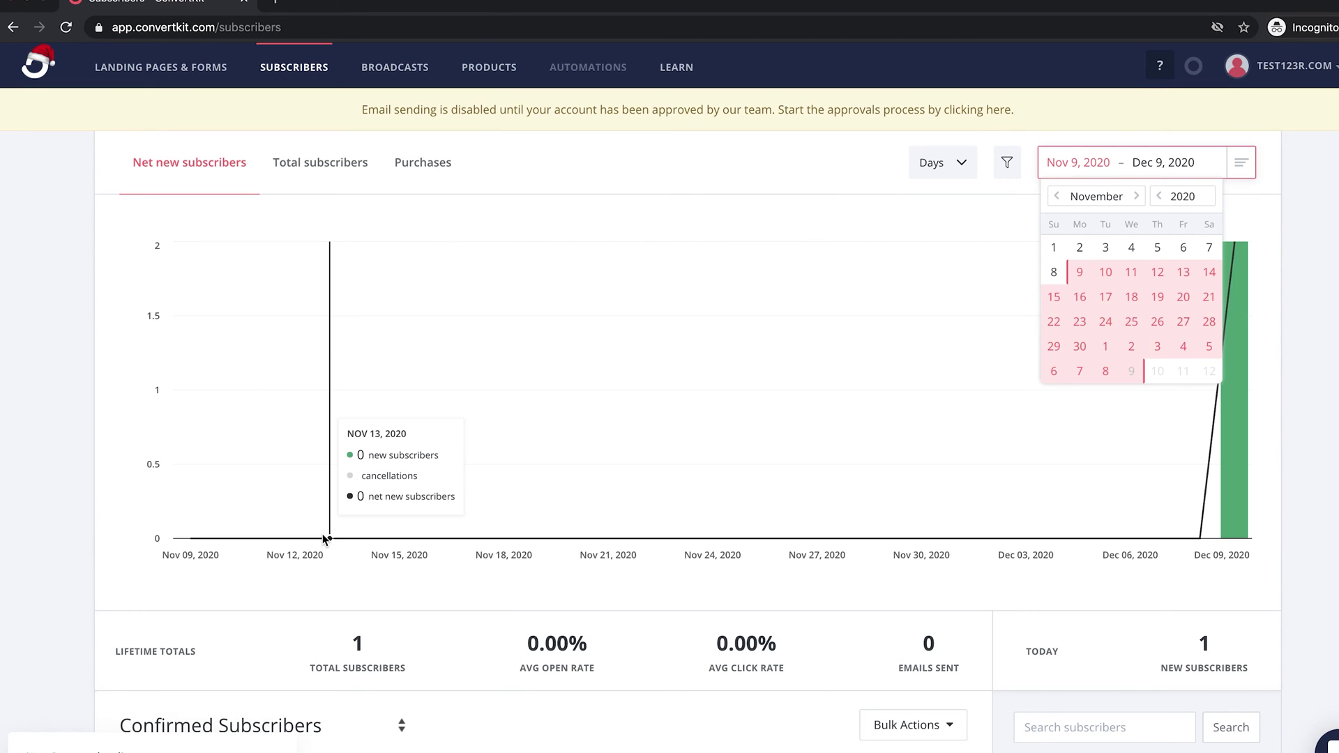
Switch to the Broadcasts tab to view the empty broadcast list.
left_click(414, 79)
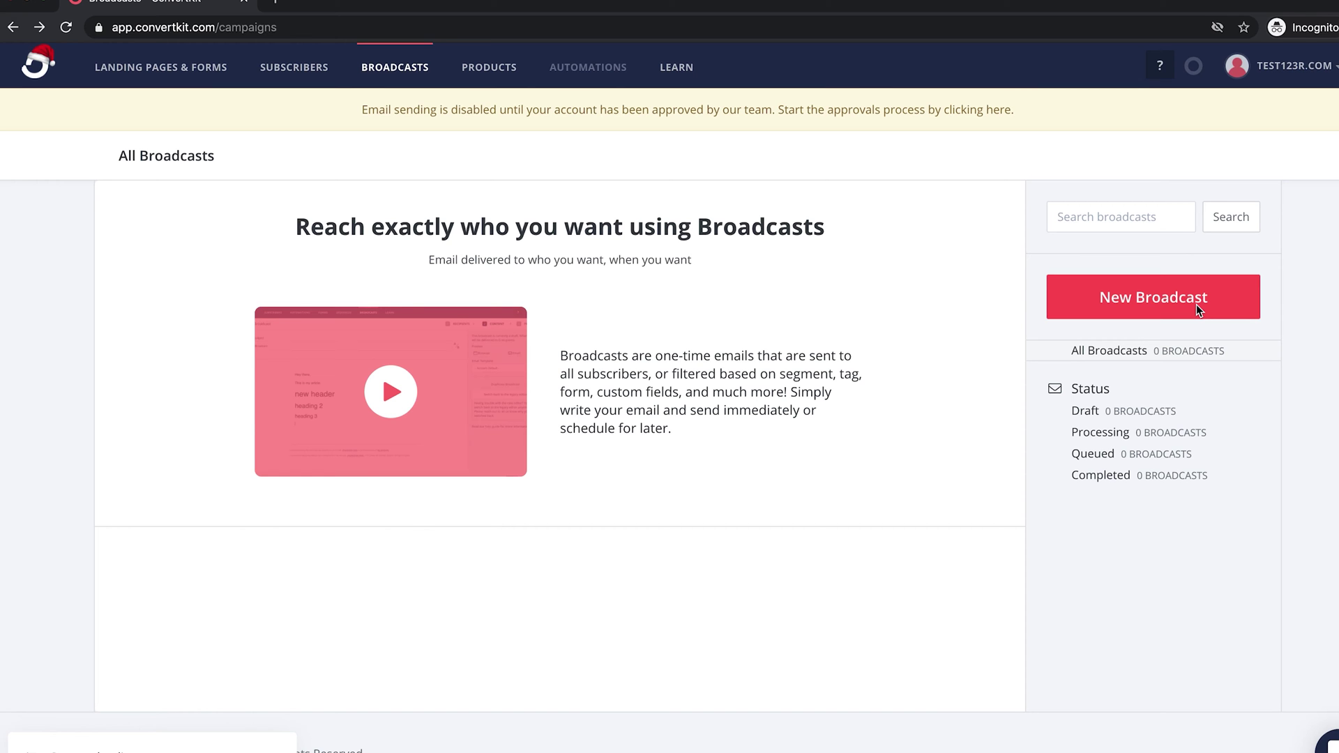
Start a new broadcast with subject 'New YouTube video - How to make money online'.
left_click(1190, 304)
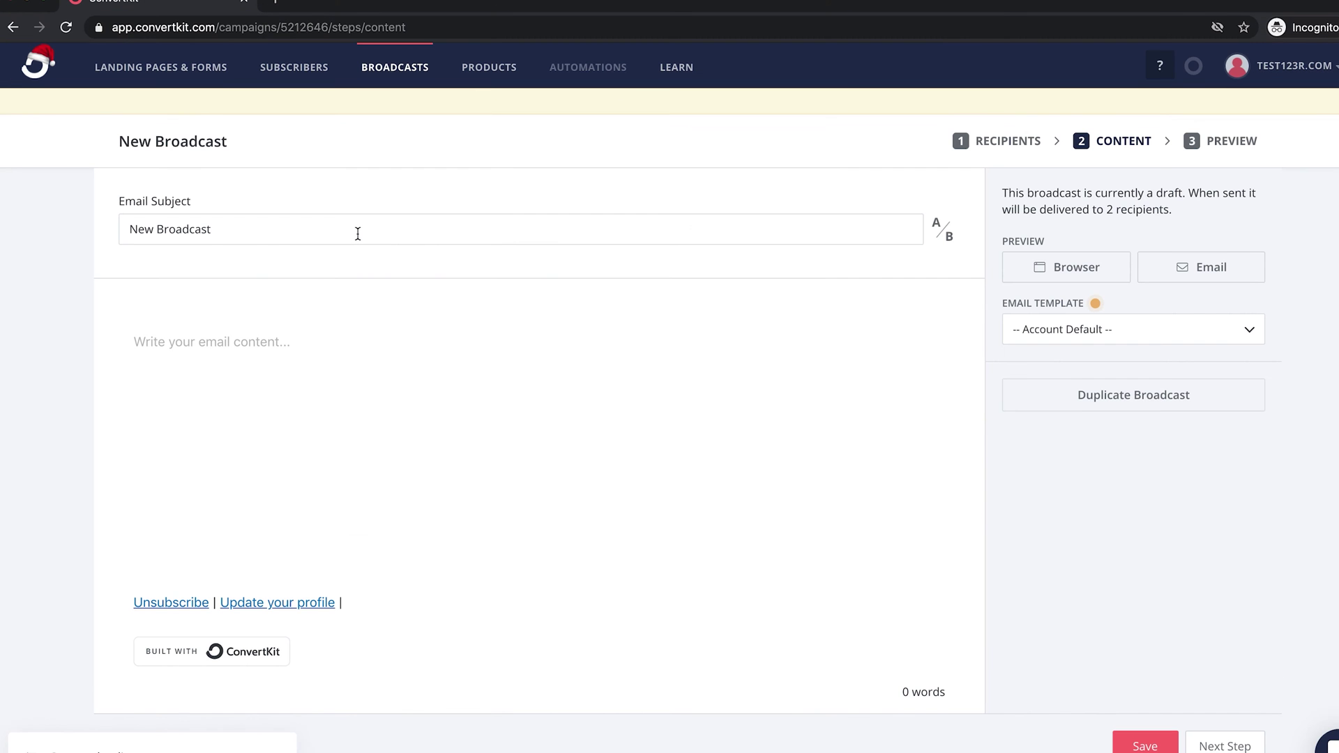
triple_click(357, 234)
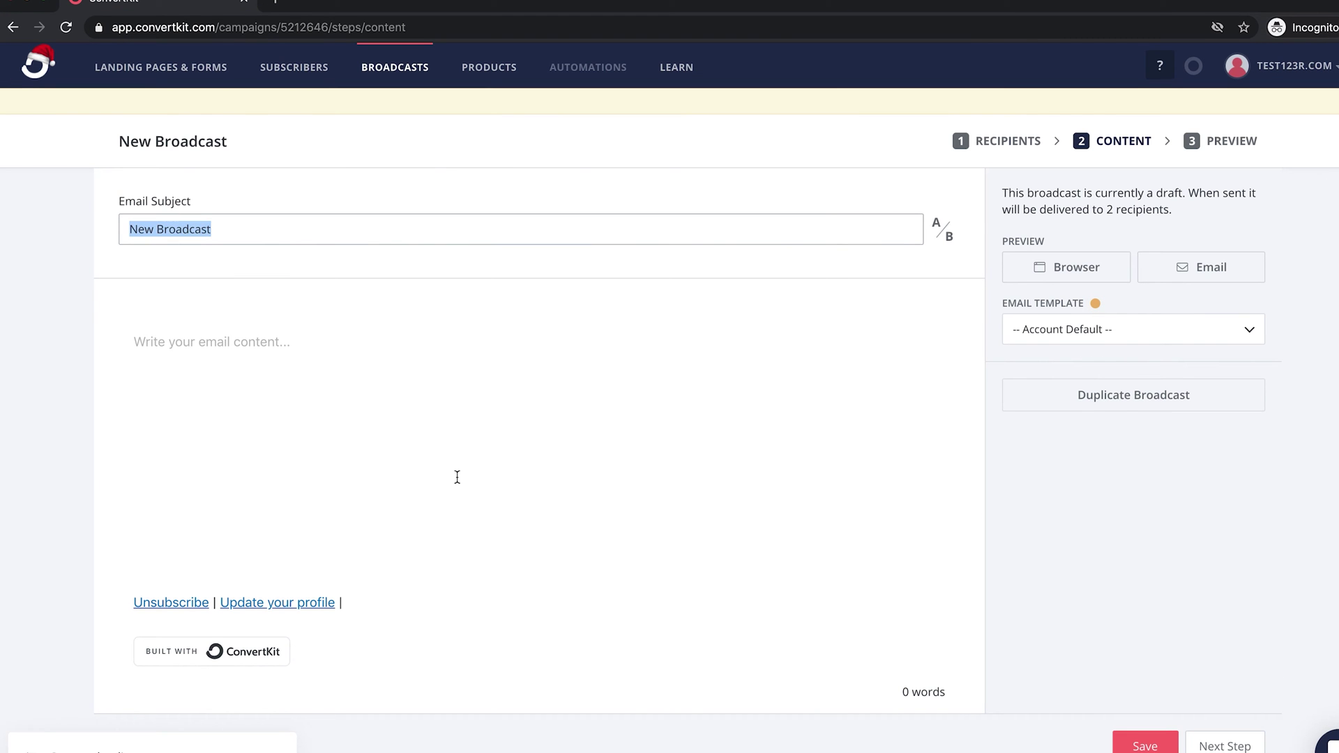
type("H")
key("BackSpace")
type("Welc")
key("BackSpace")
key("BackSpace")
key("BackSpace")
key("BackSpace")
type("New YouTube video - hOw")
key("BackSpace")
key("BackSpace")
key("BackSpace")
type("How to make money online")
Insert a personalized greeting into the body and change Hello to Hey.
left_click(119, 343)
left_click(103, 342)
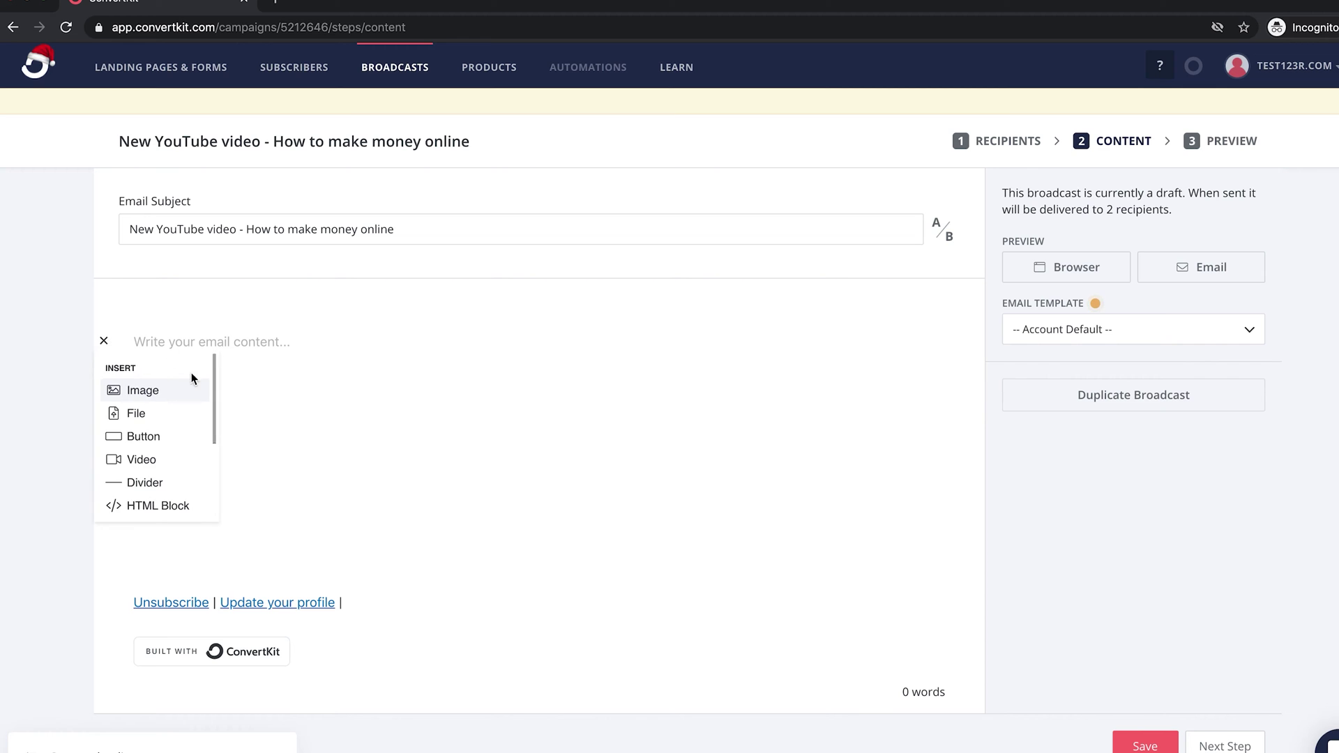
scroll(180, 488, "down", 1)
left_click(178, 508)
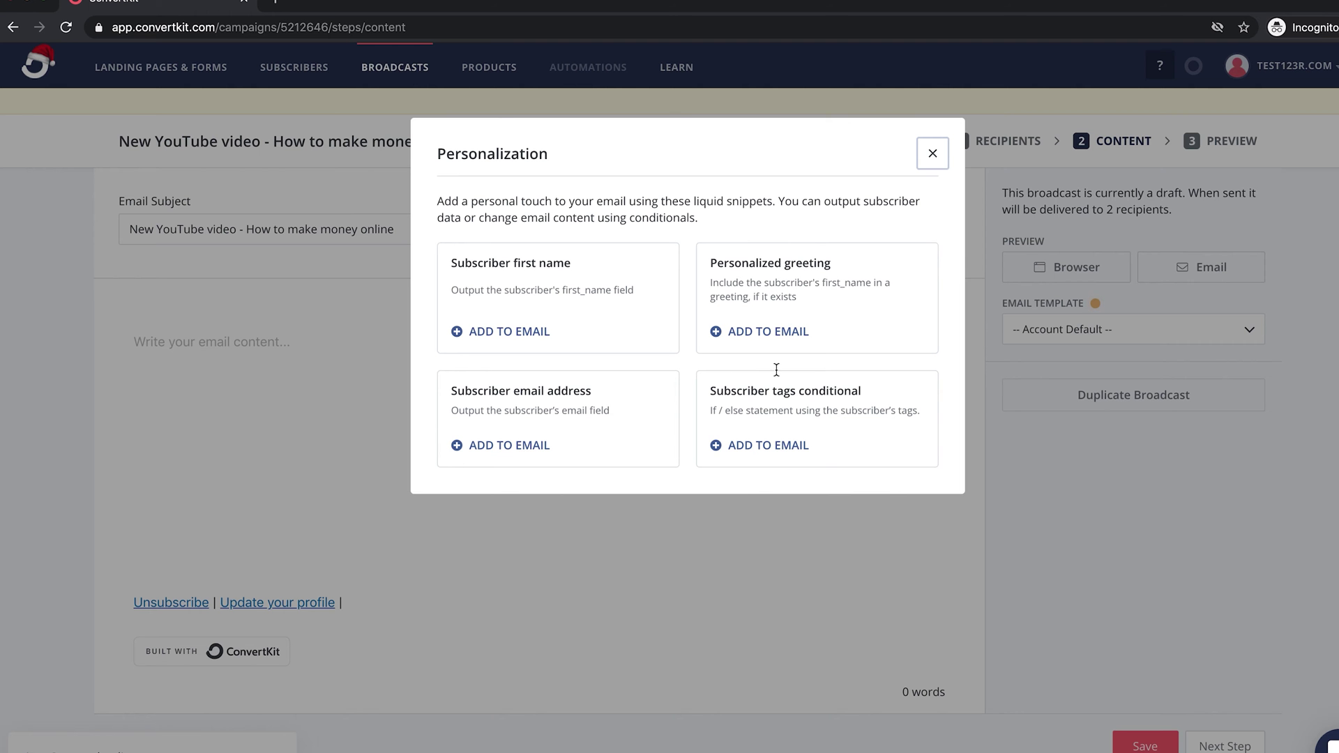
left_click(783, 332)
left_click(166, 342)
key("BackSpace")
key("BackSpace")
key("BackSpace")
type("y")
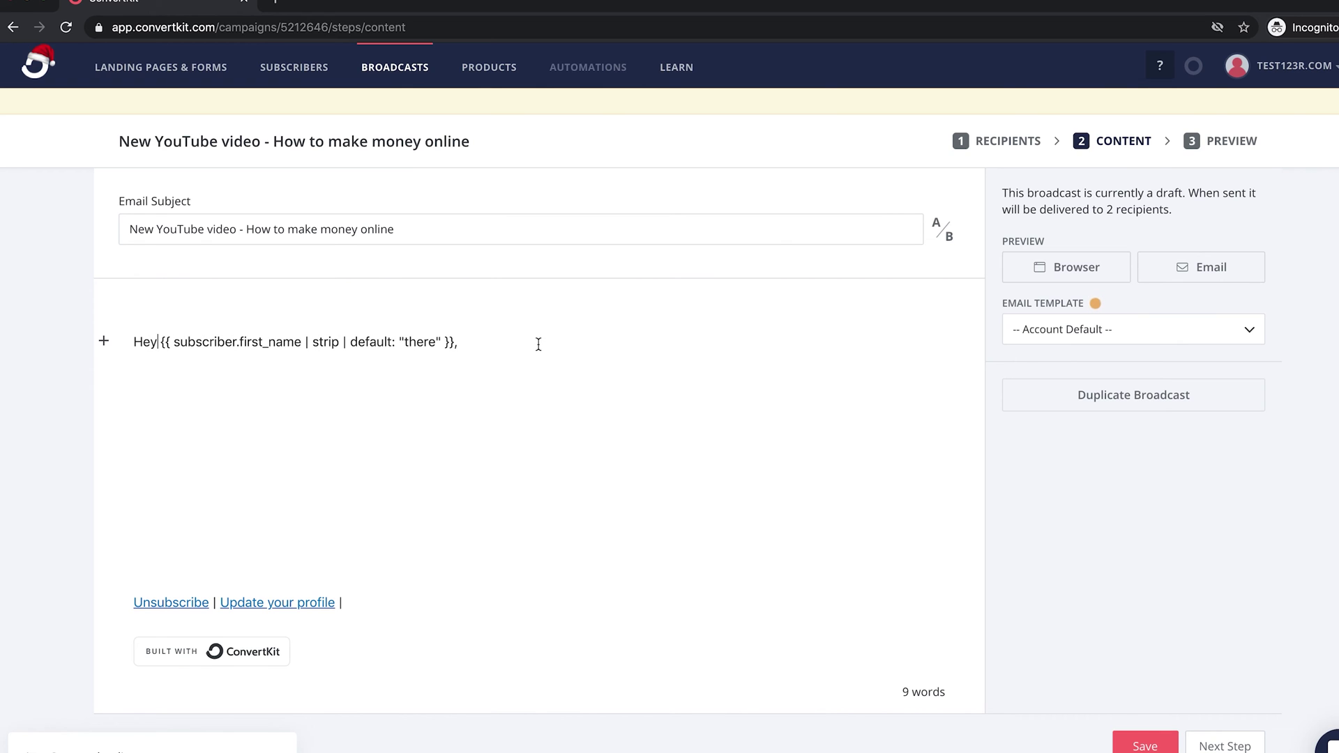
Add a filler line of text below the greeting.
left_click_drag(165, 342, 440, 342)
left_click(532, 353)
left_click_drag(172, 342, 288, 342)
left_click(532, 357)
key("Return")
key("Return")
key("BackSpace")
type("sdlfksdlfkjdsfsd")
key("Return")
key("Return")
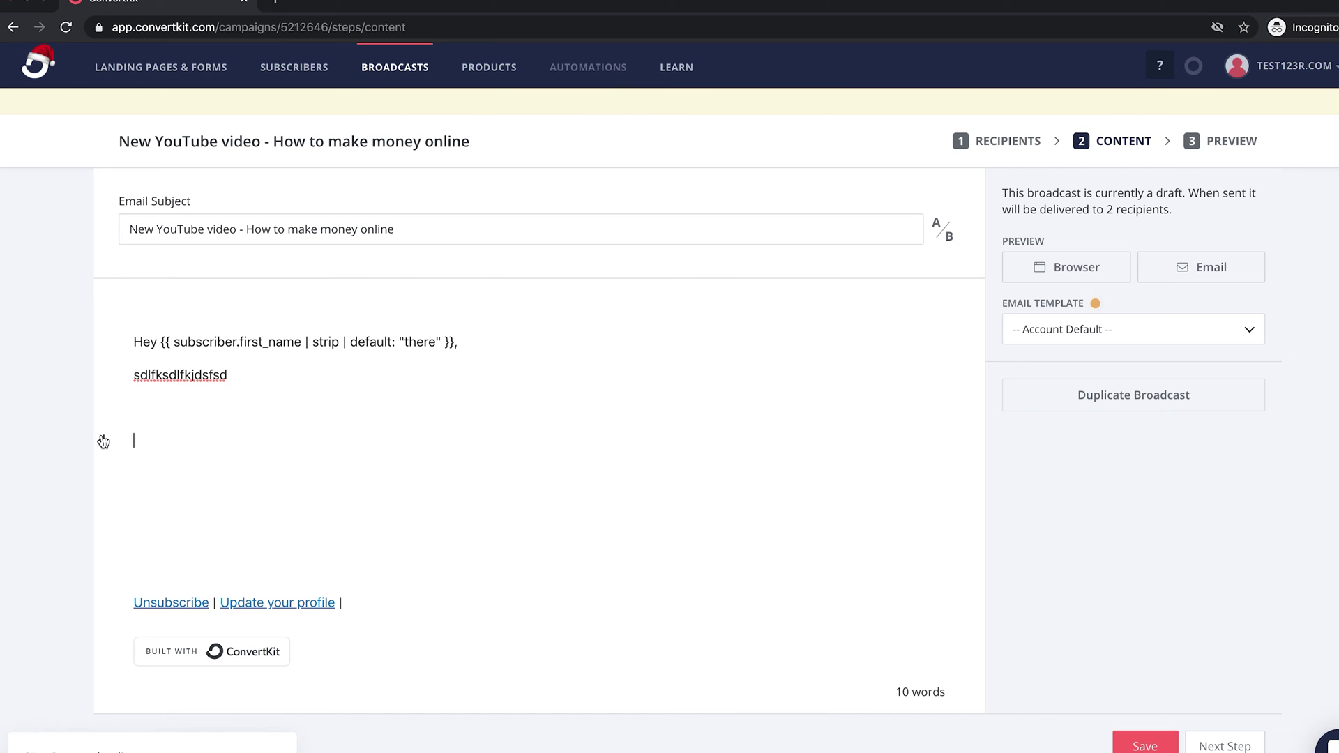
left_click(104, 439)
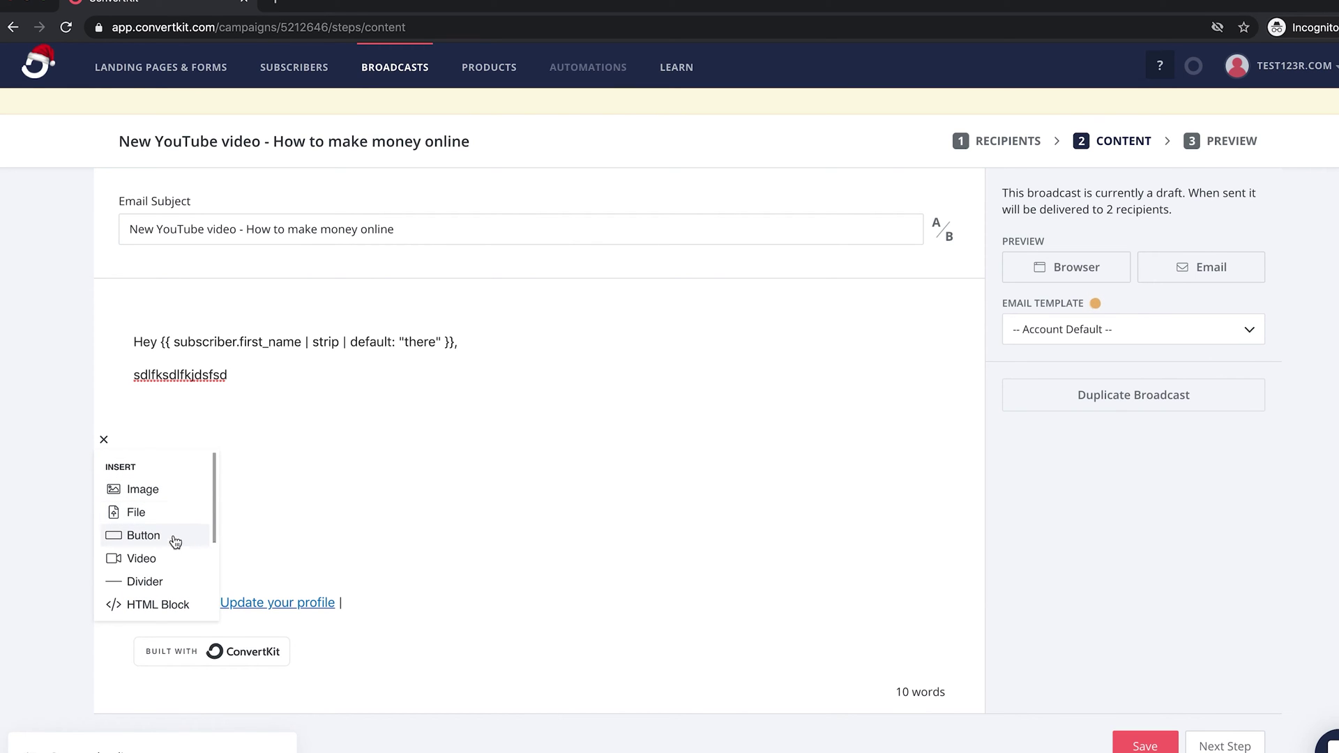
scroll(167, 590, "down", 3)
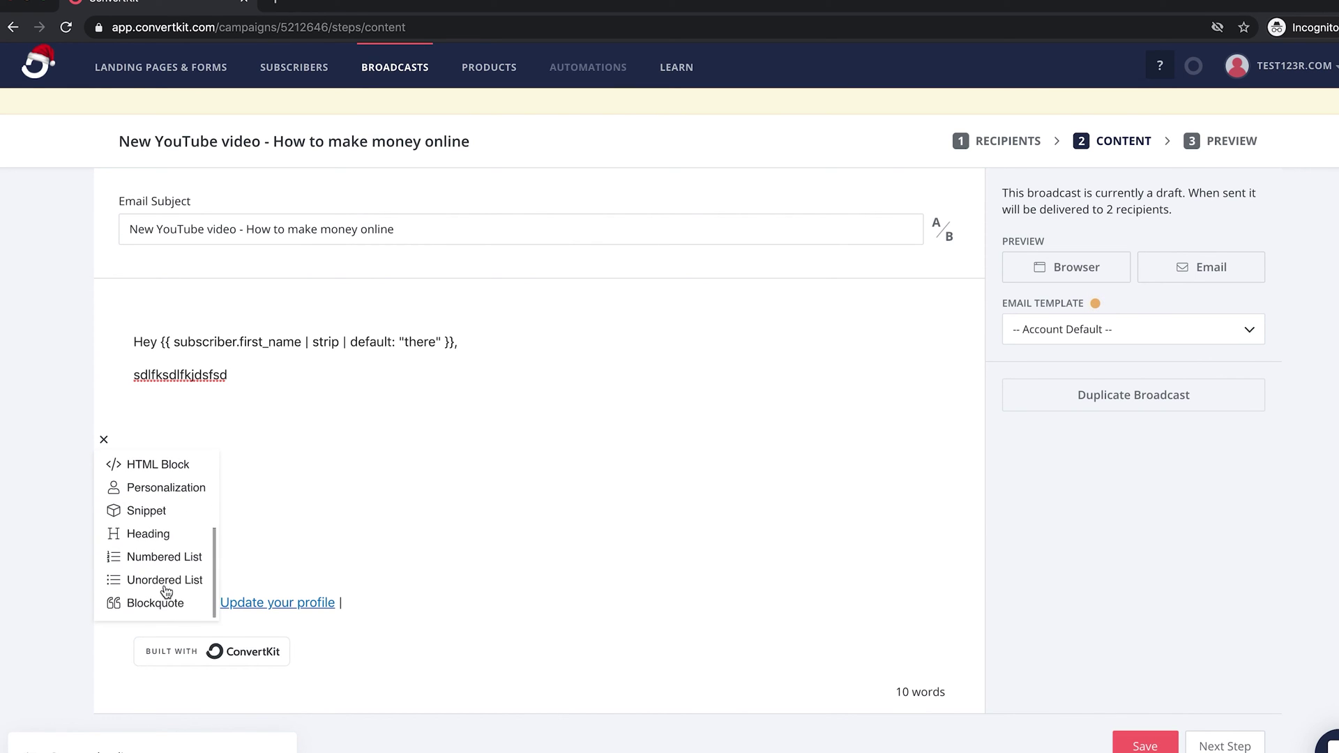
left_click(245, 500)
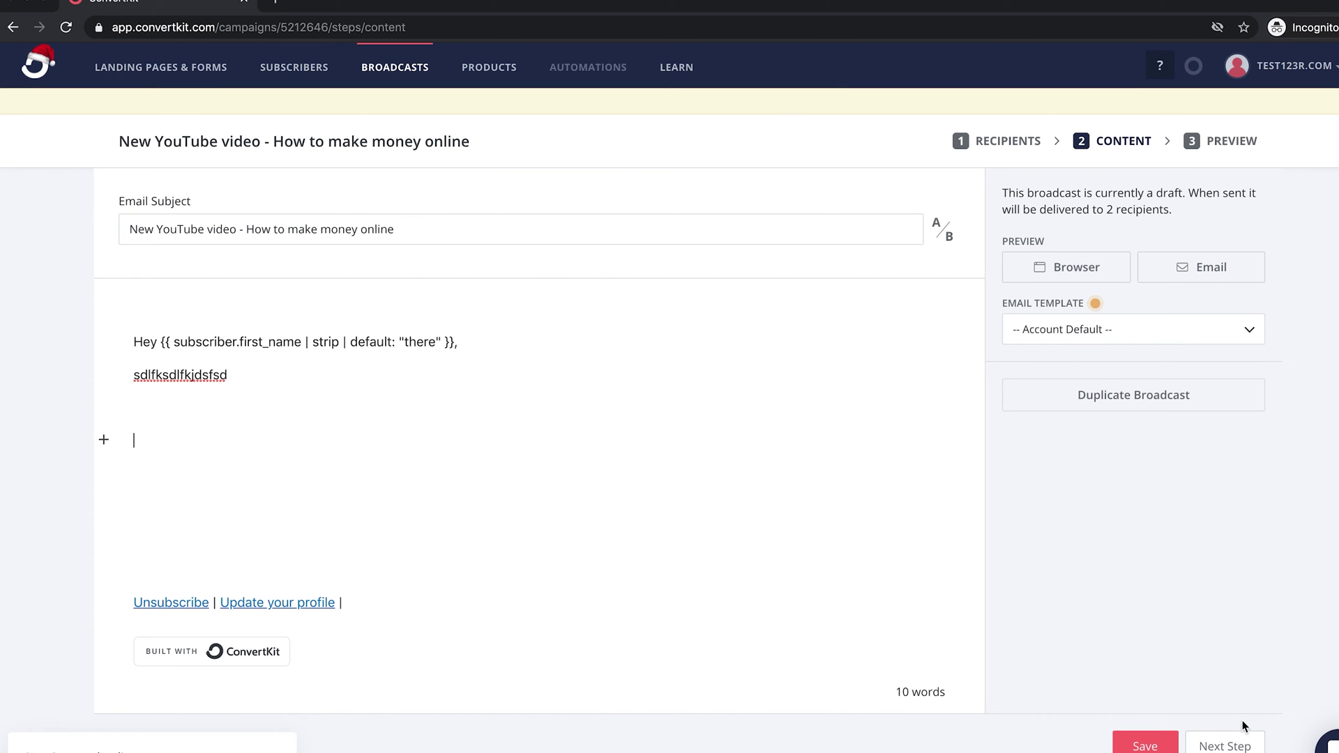
left_click(1228, 747)
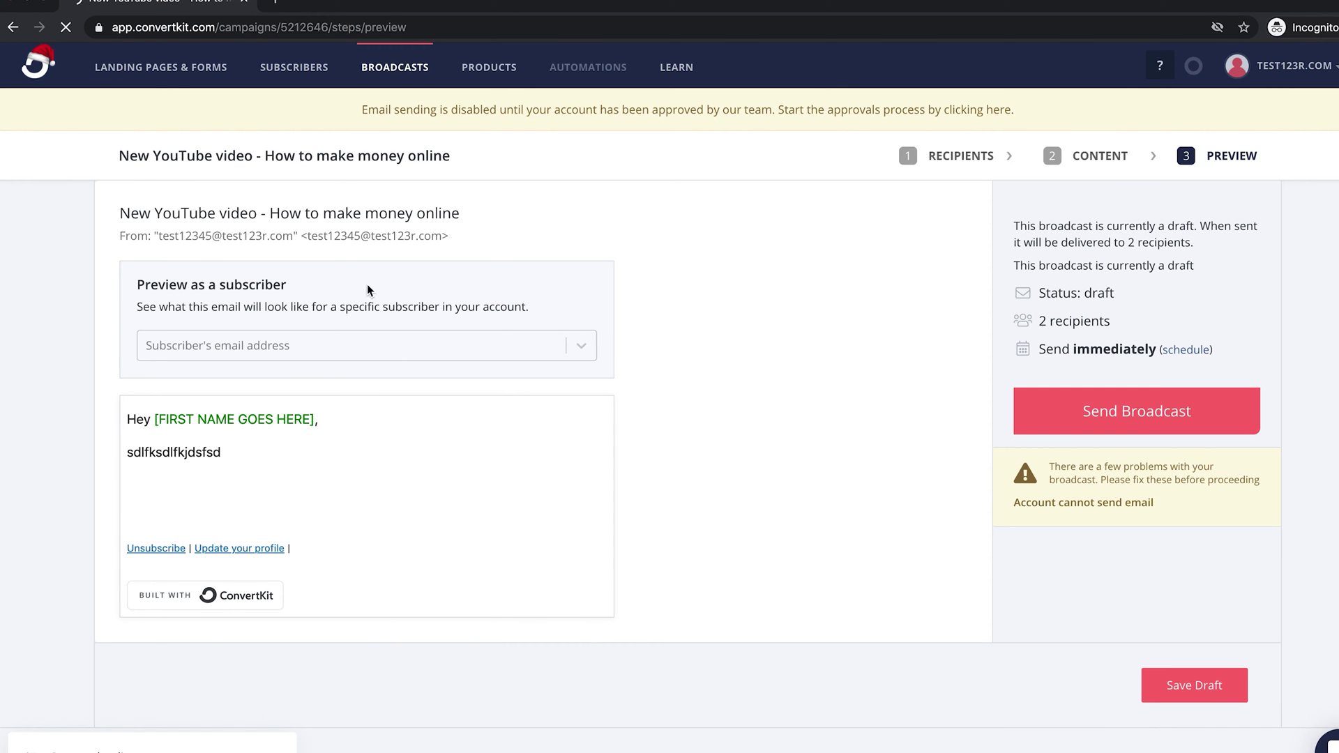
left_click(1188, 349)
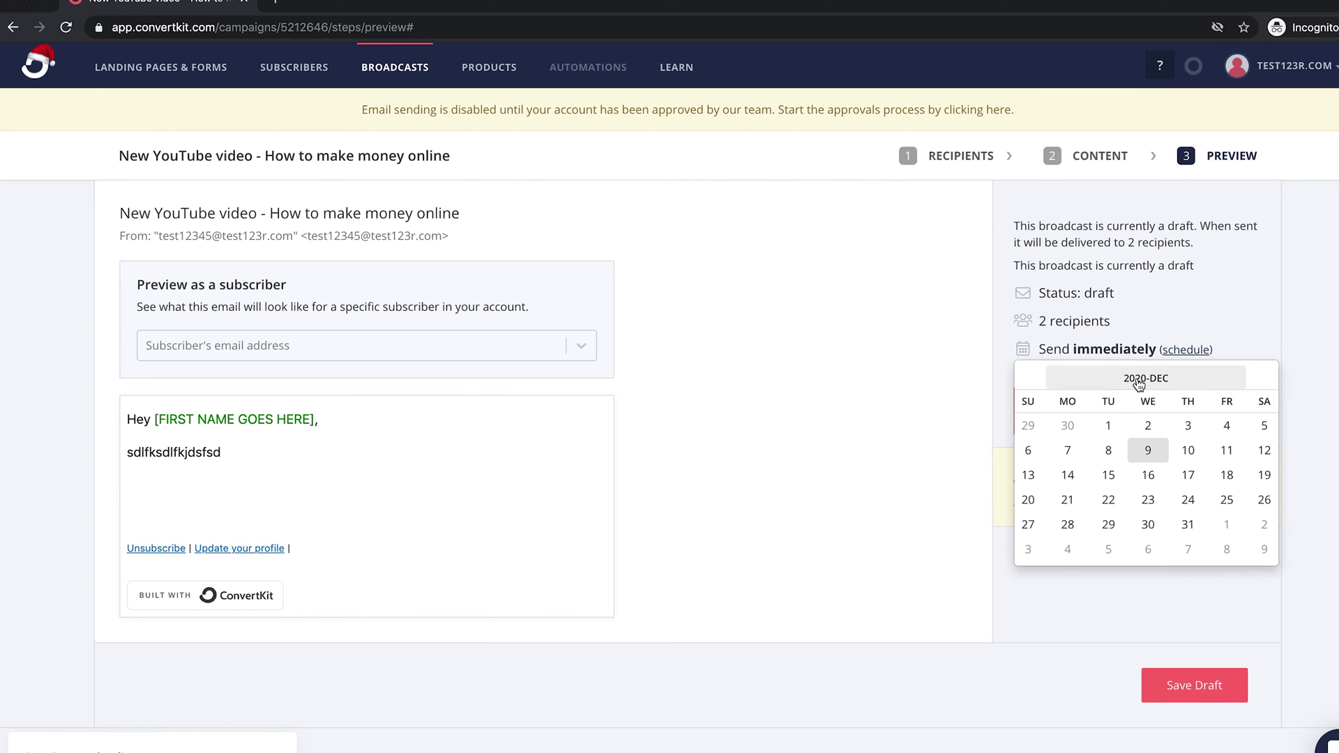
left_click(1148, 448)
left_click(1191, 465)
left_click(1196, 434)
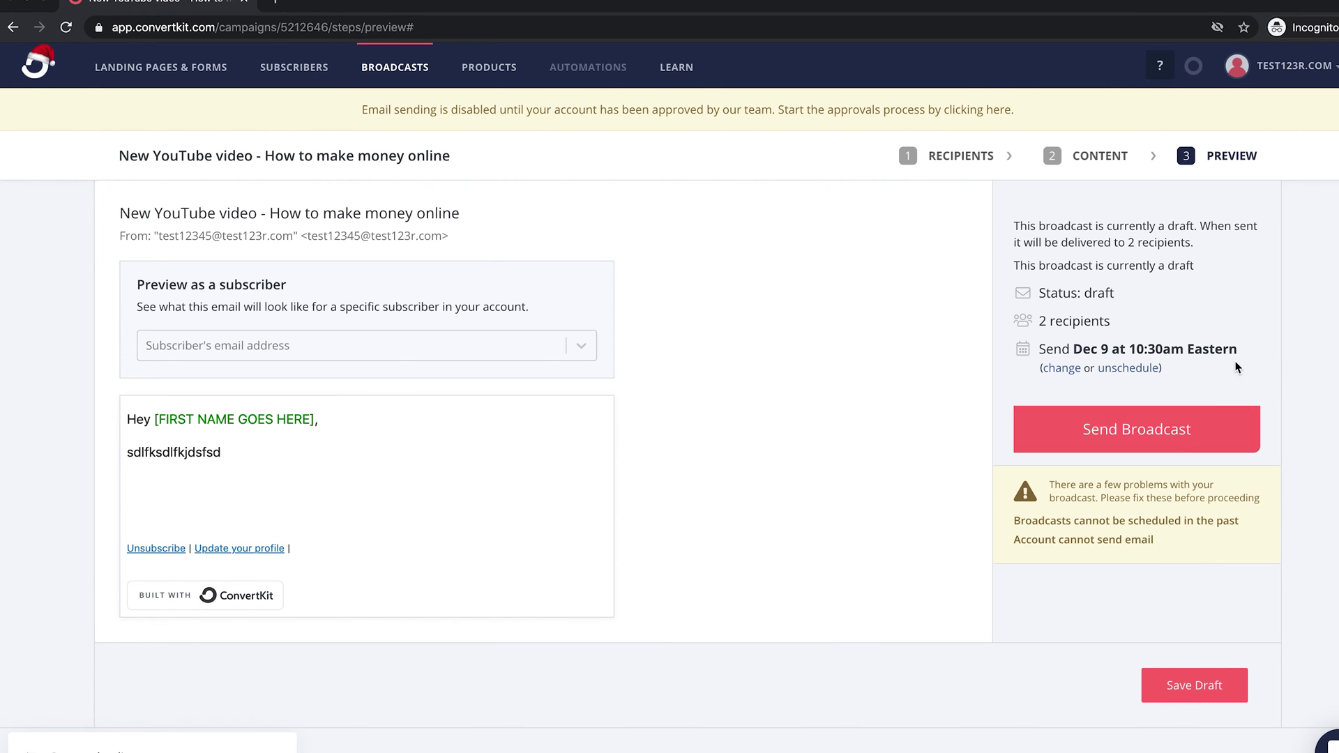
left_click(1106, 368)
left_click(1100, 156)
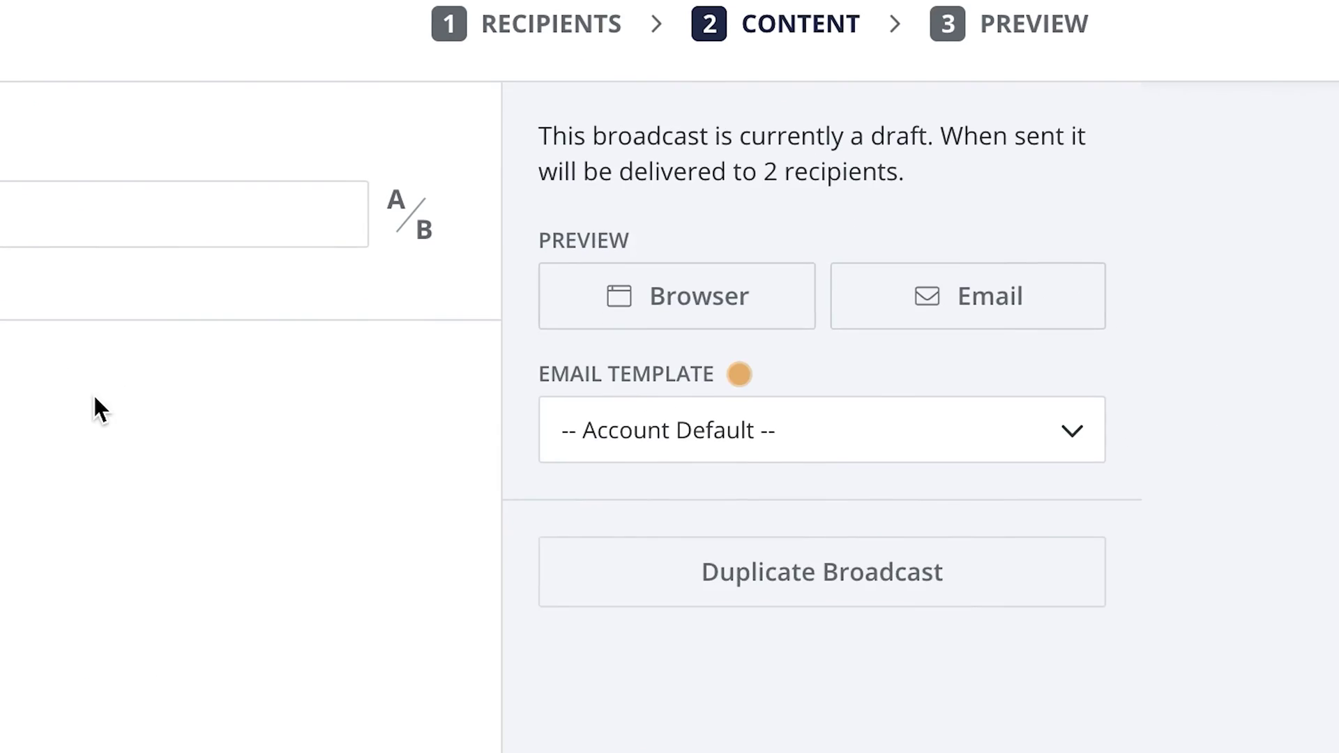
Dismiss the email preview option and go to Landing Pages & Forms.
left_click(848, 345)
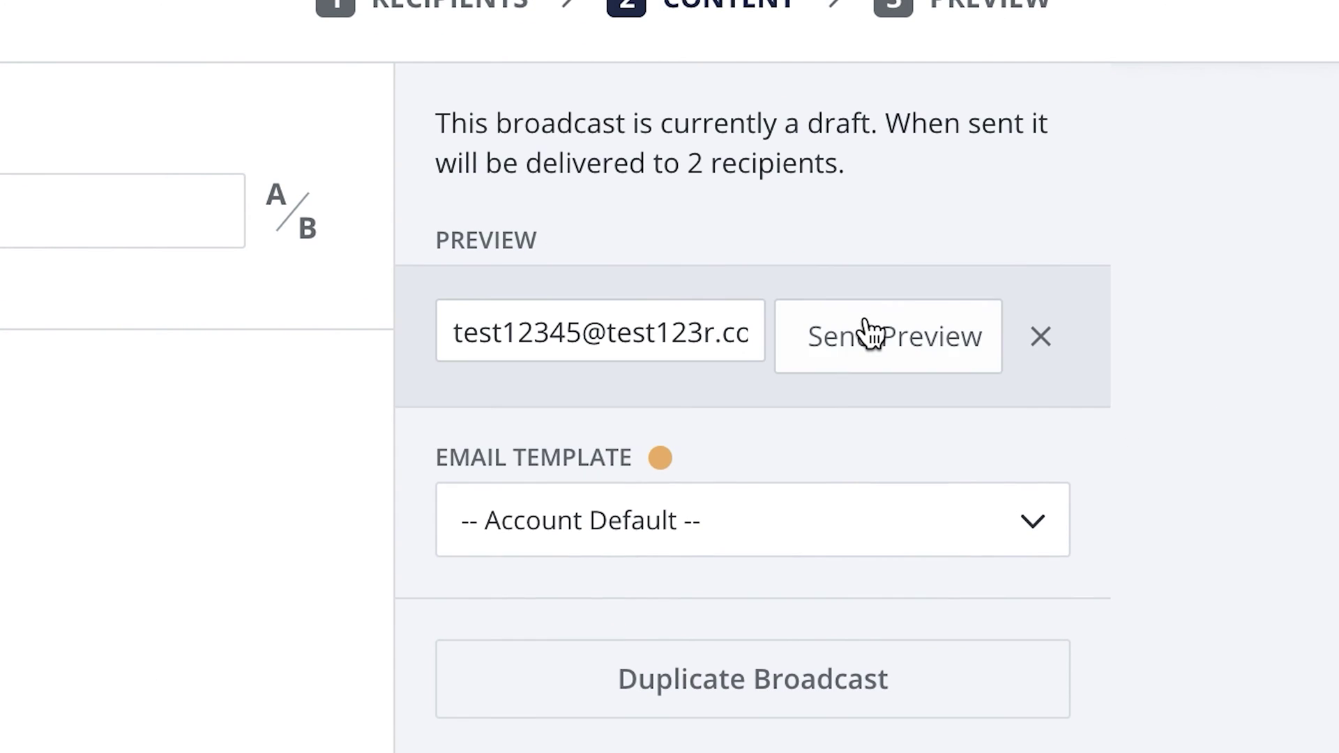
left_click(1042, 337)
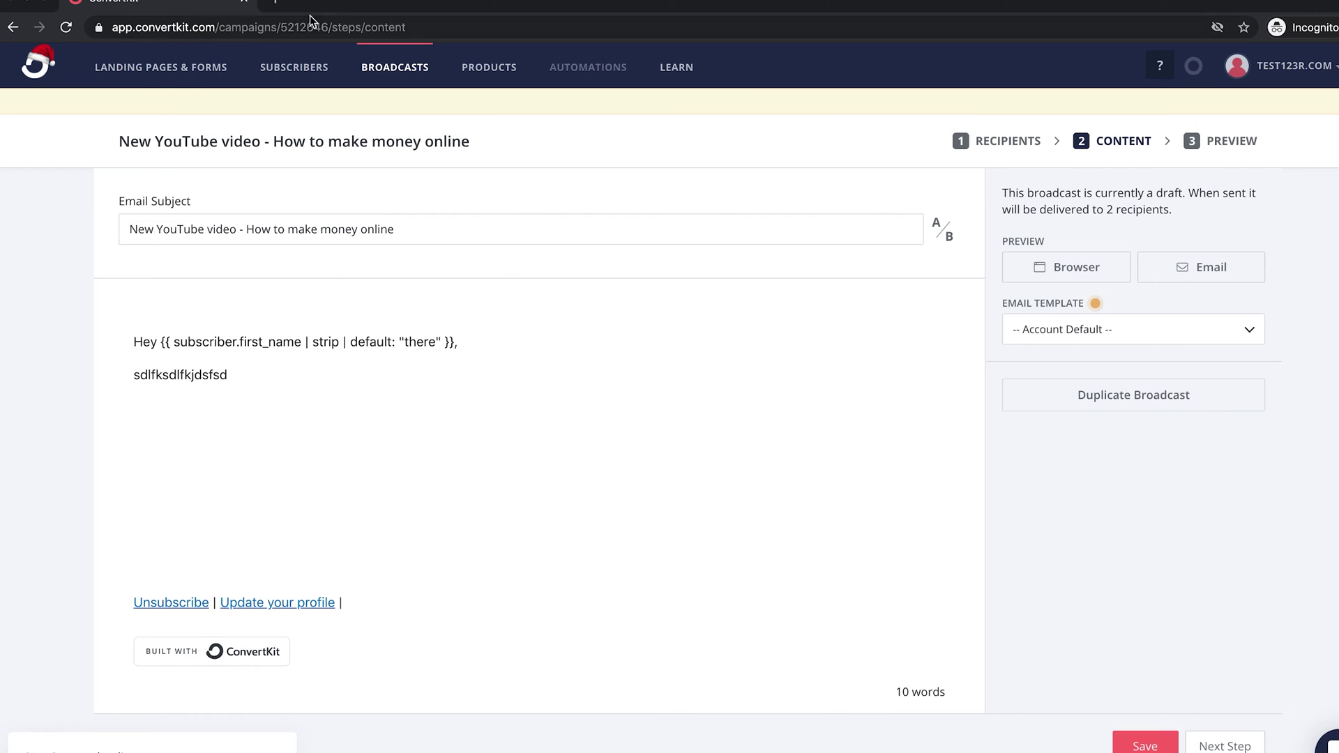
left_click(156, 74)
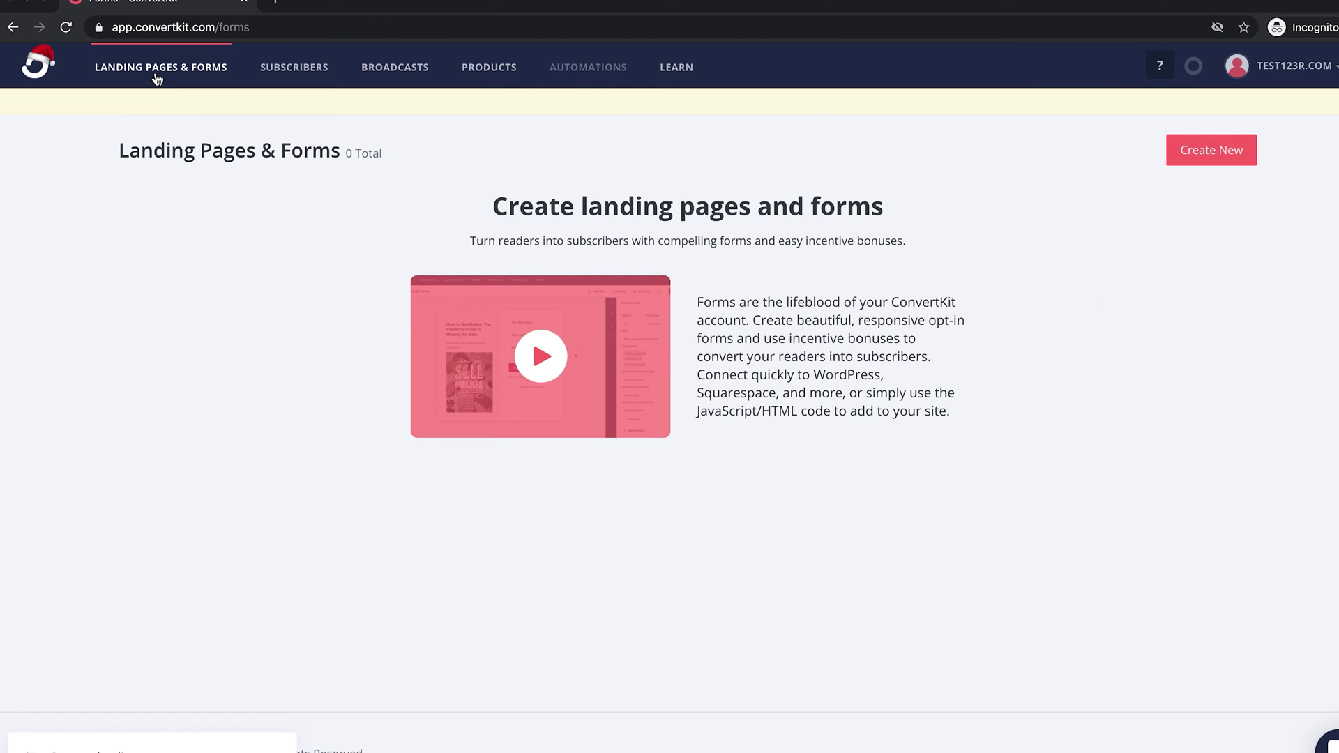
Create a new Landing Page and browse its template gallery.
left_click(1210, 148)
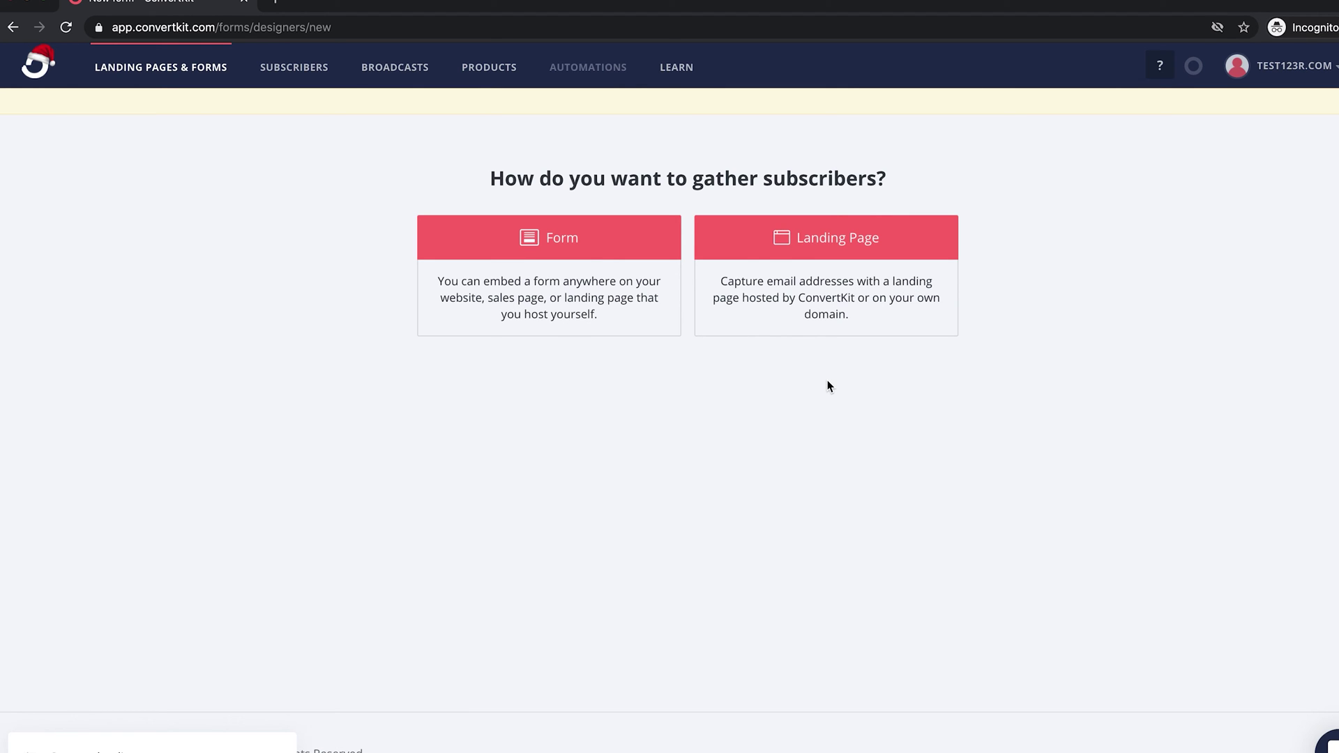
left_click(855, 287)
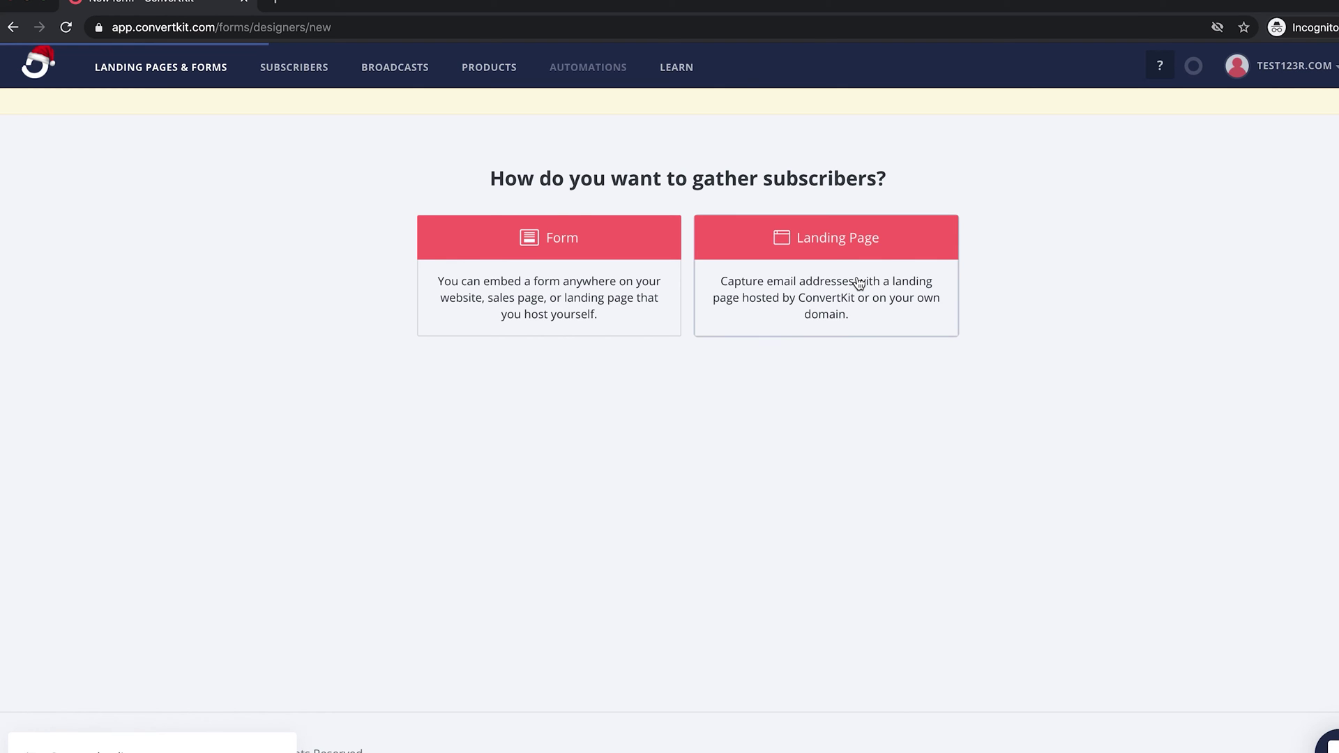
scroll(1015, 357, "down", 20)
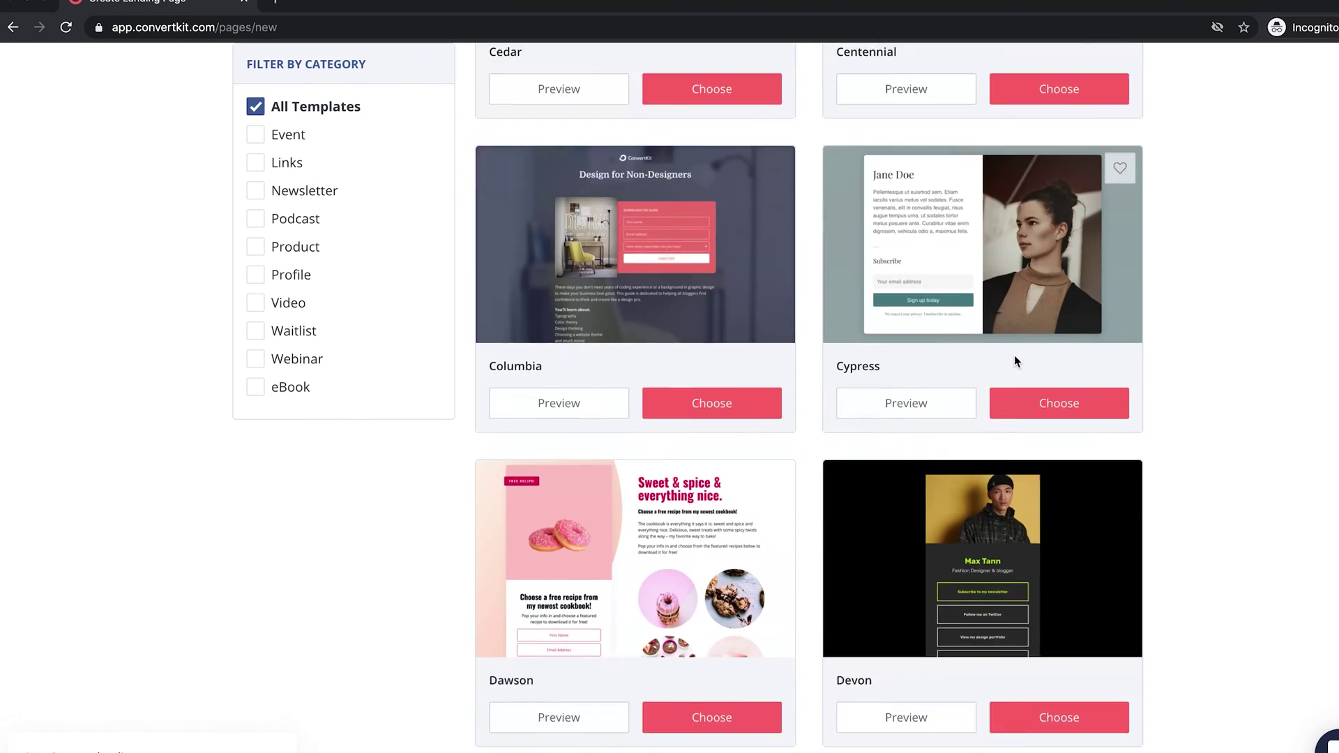
Filter the templates to Webinar and start a landing page from Camden.
scroll(1017, 361, "down", 8)
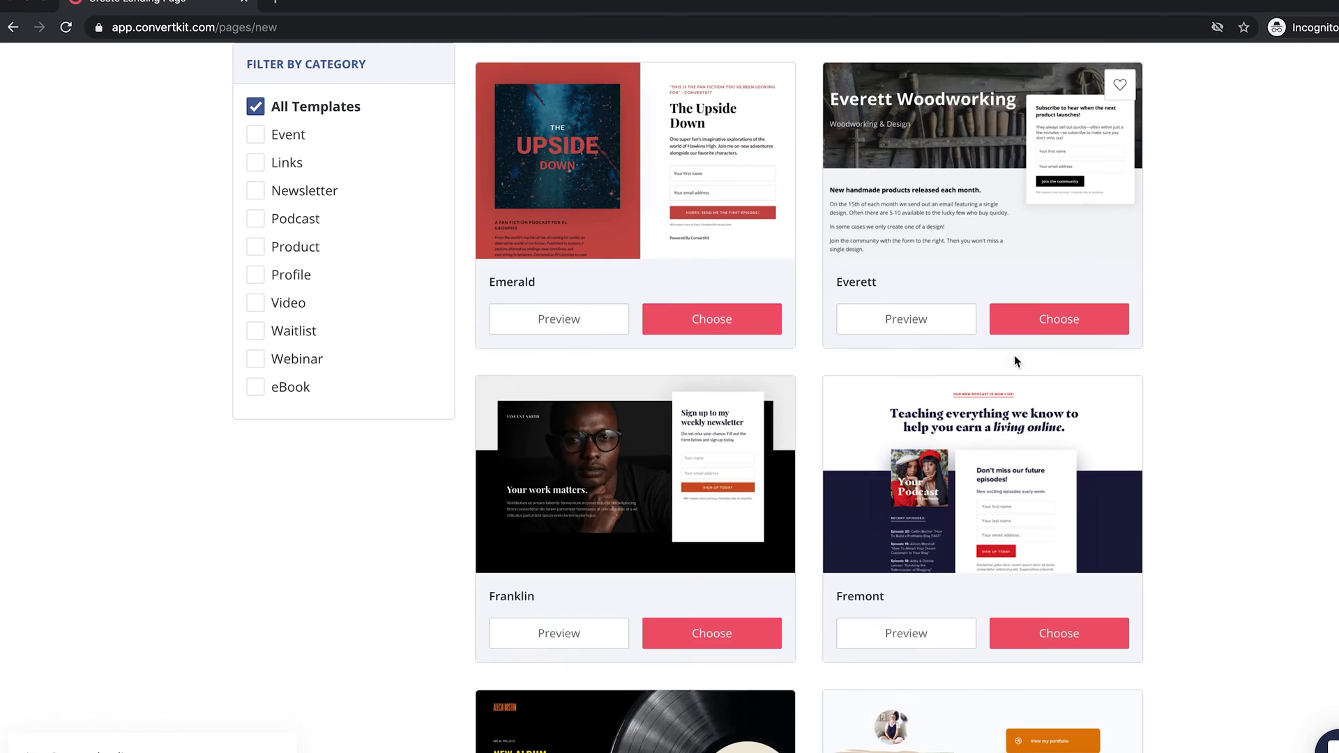
scroll(1015, 357, "up", 20)
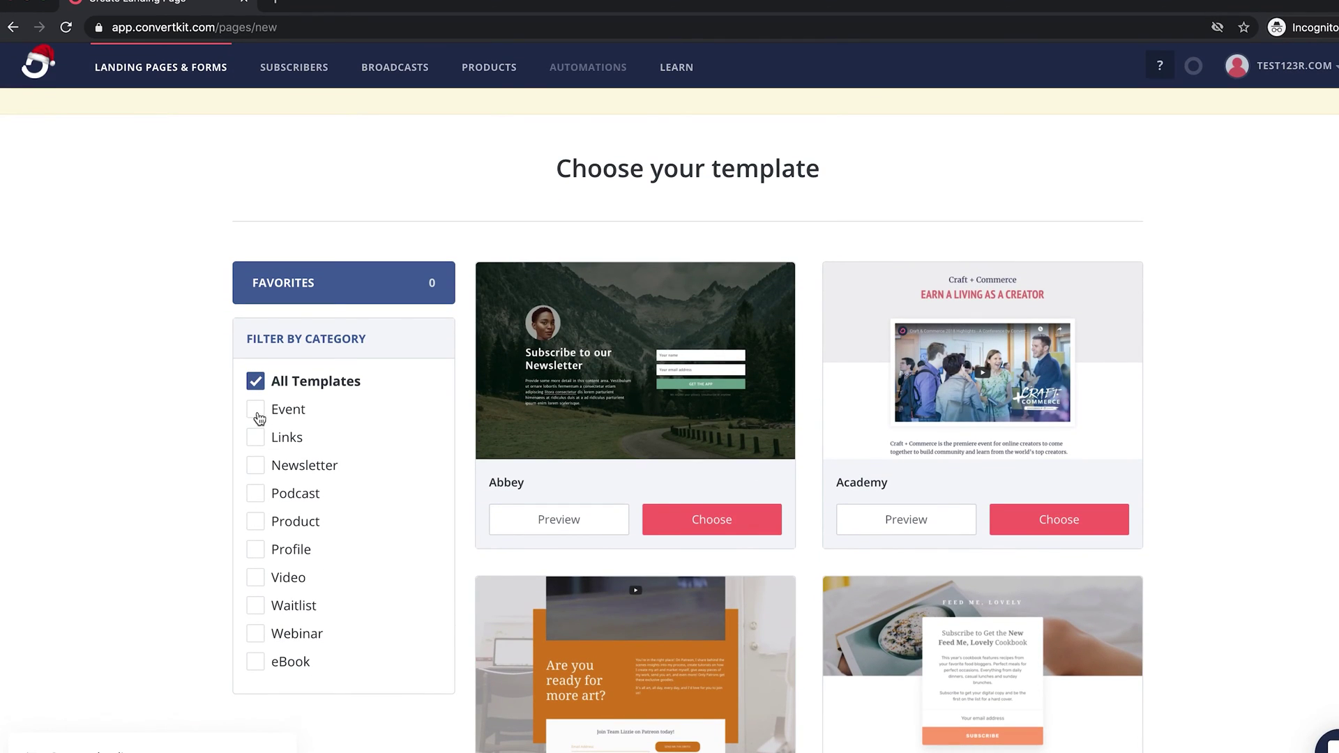
left_click(255, 497)
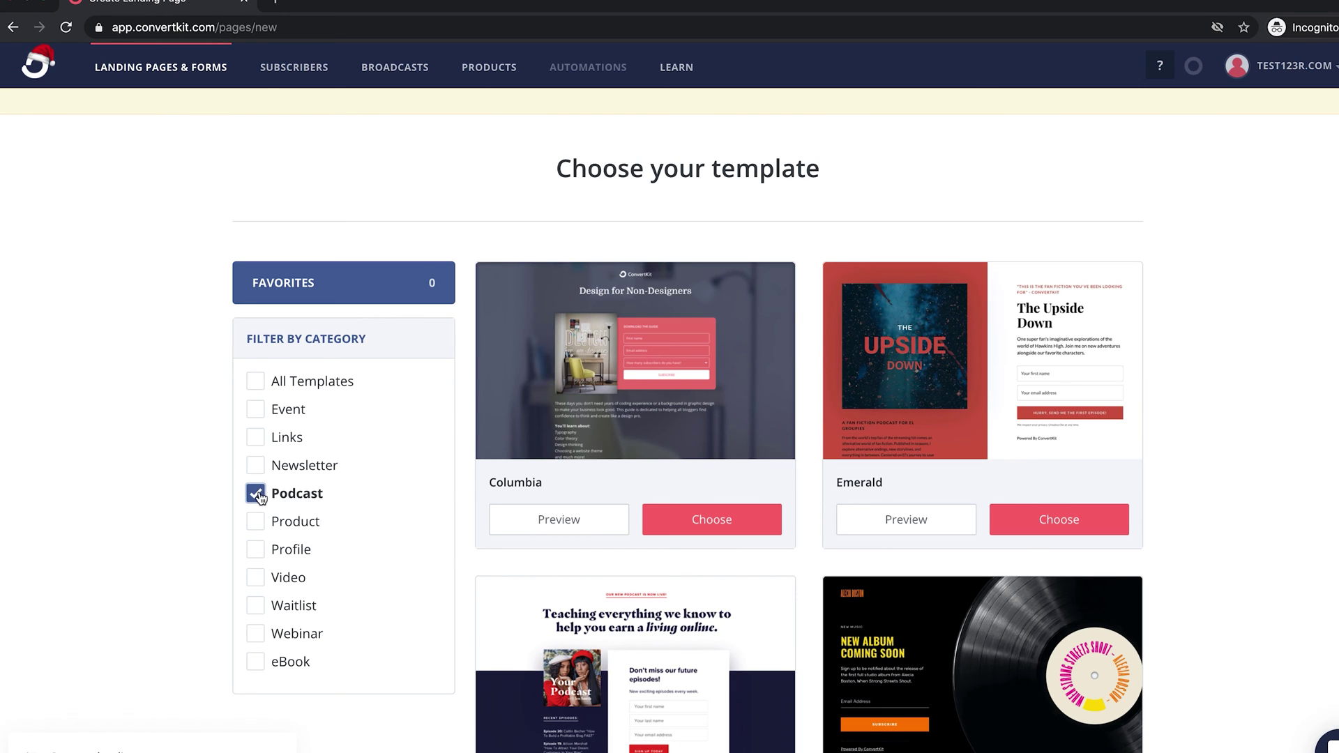
scroll(638, 704, "down", 4)
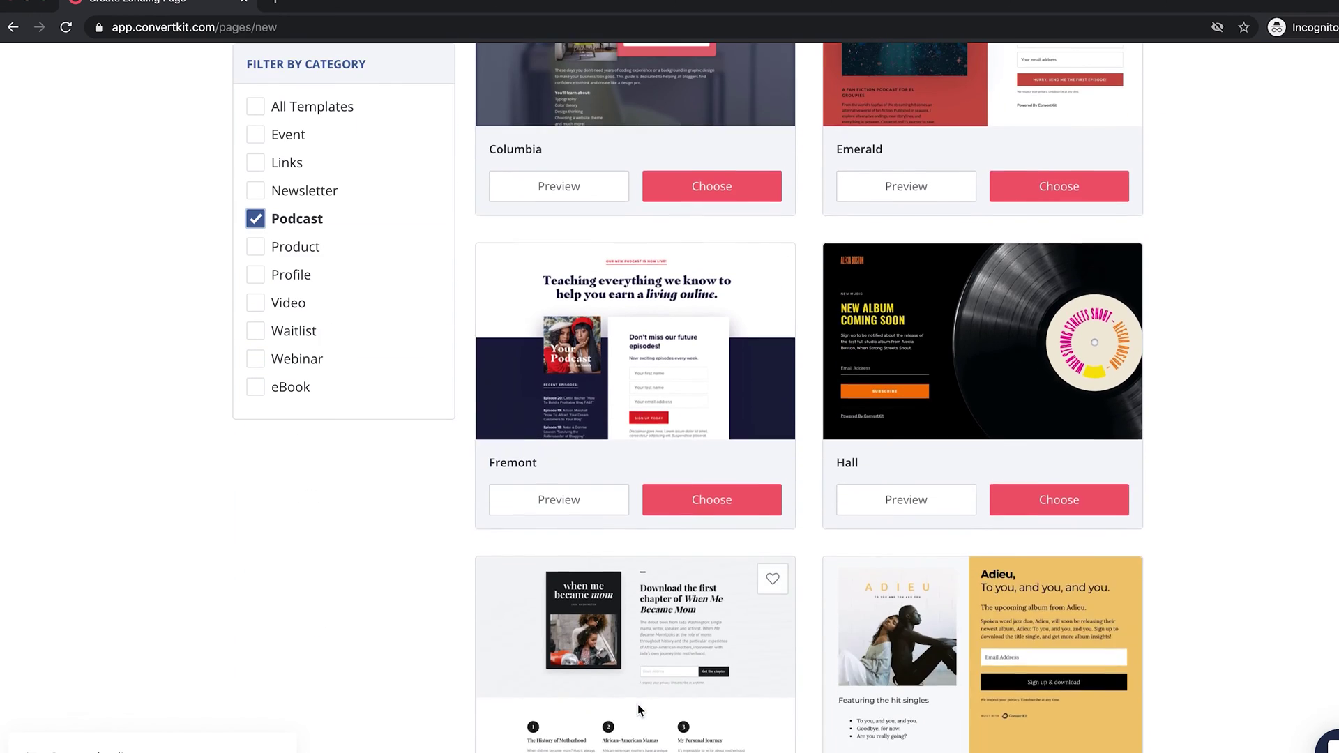
scroll(638, 705, "up", 1)
left_click(256, 421)
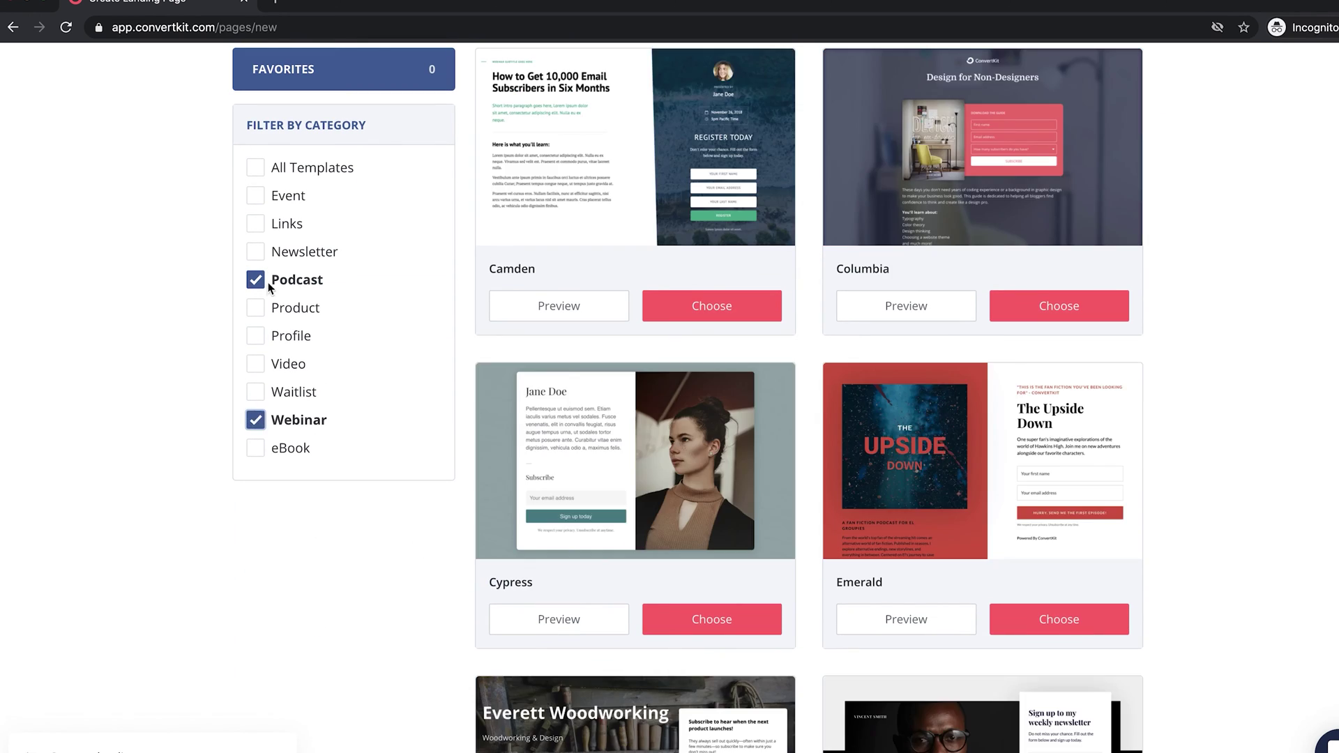
left_click(255, 279)
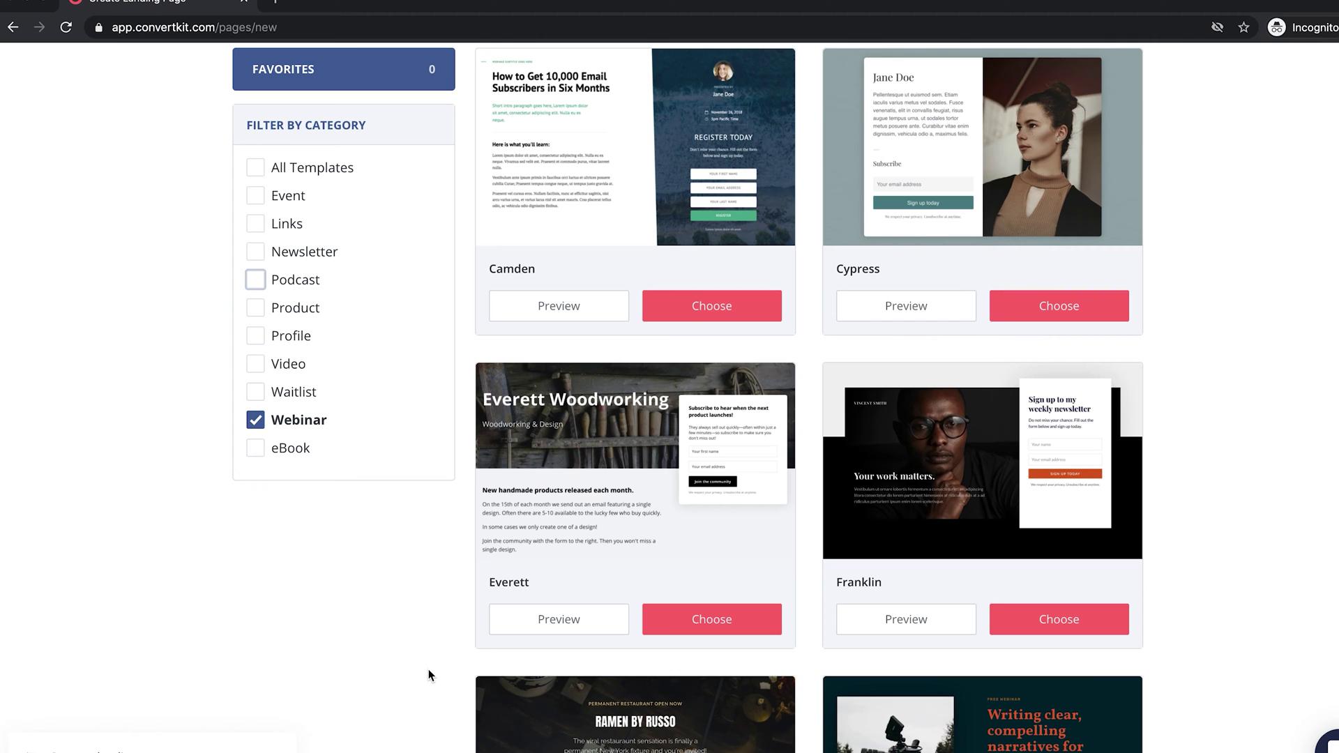
scroll(731, 370, "up", 2)
left_click(731, 370)
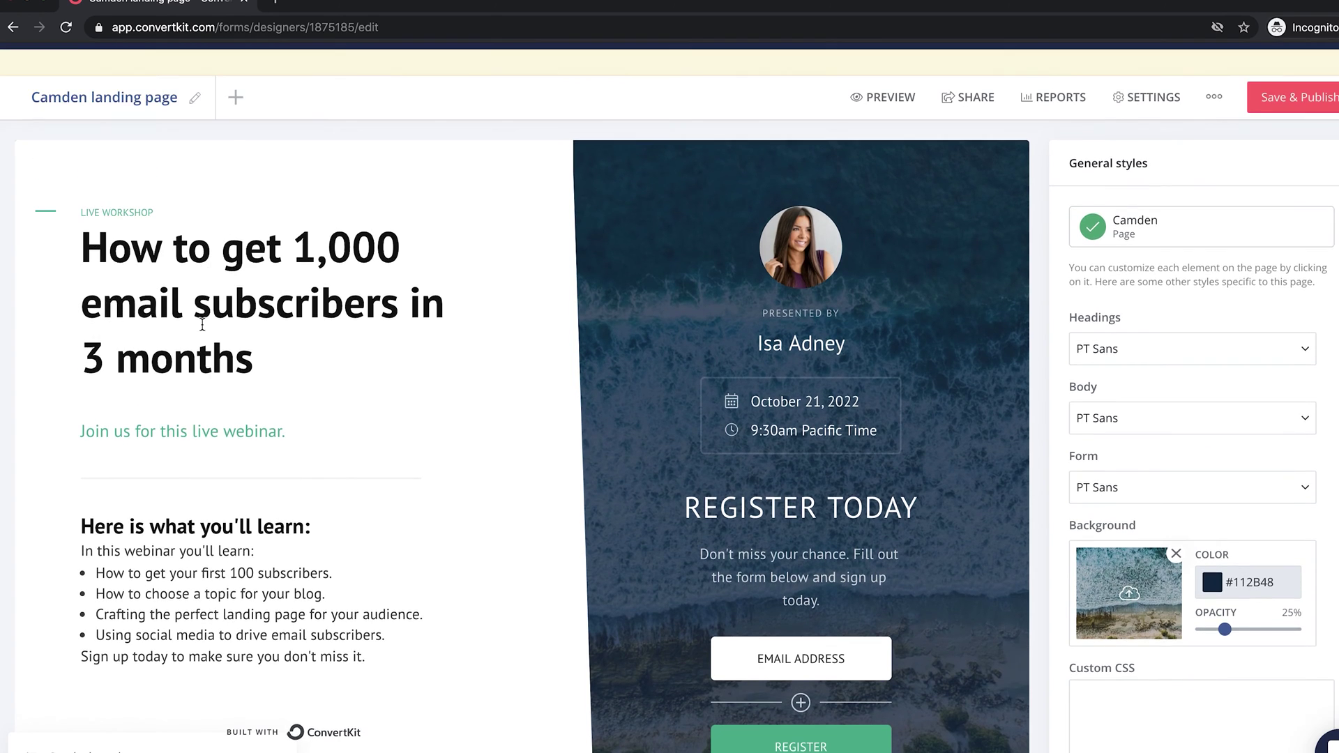
Review the Camden page's bullet-list text styles and general styles, then save and publish it.
left_click(342, 528)
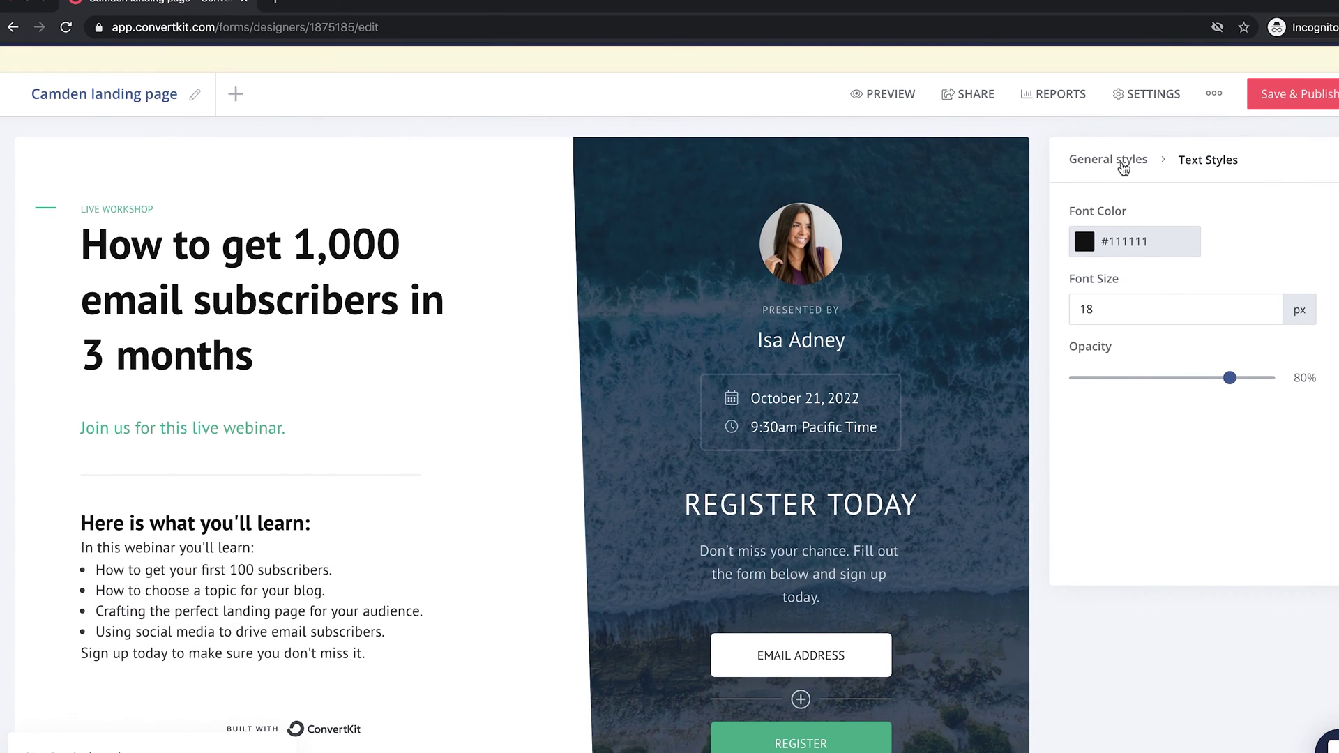
left_click(1123, 165)
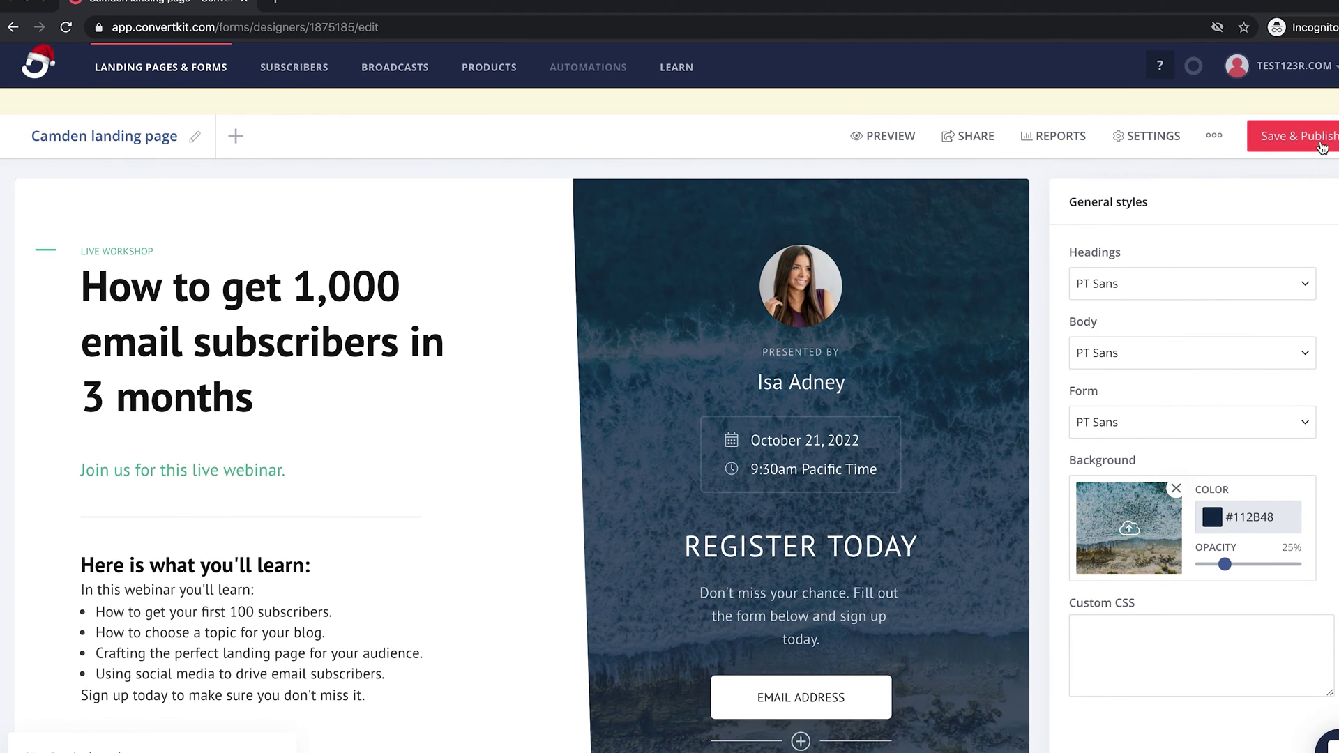
left_click(1294, 136)
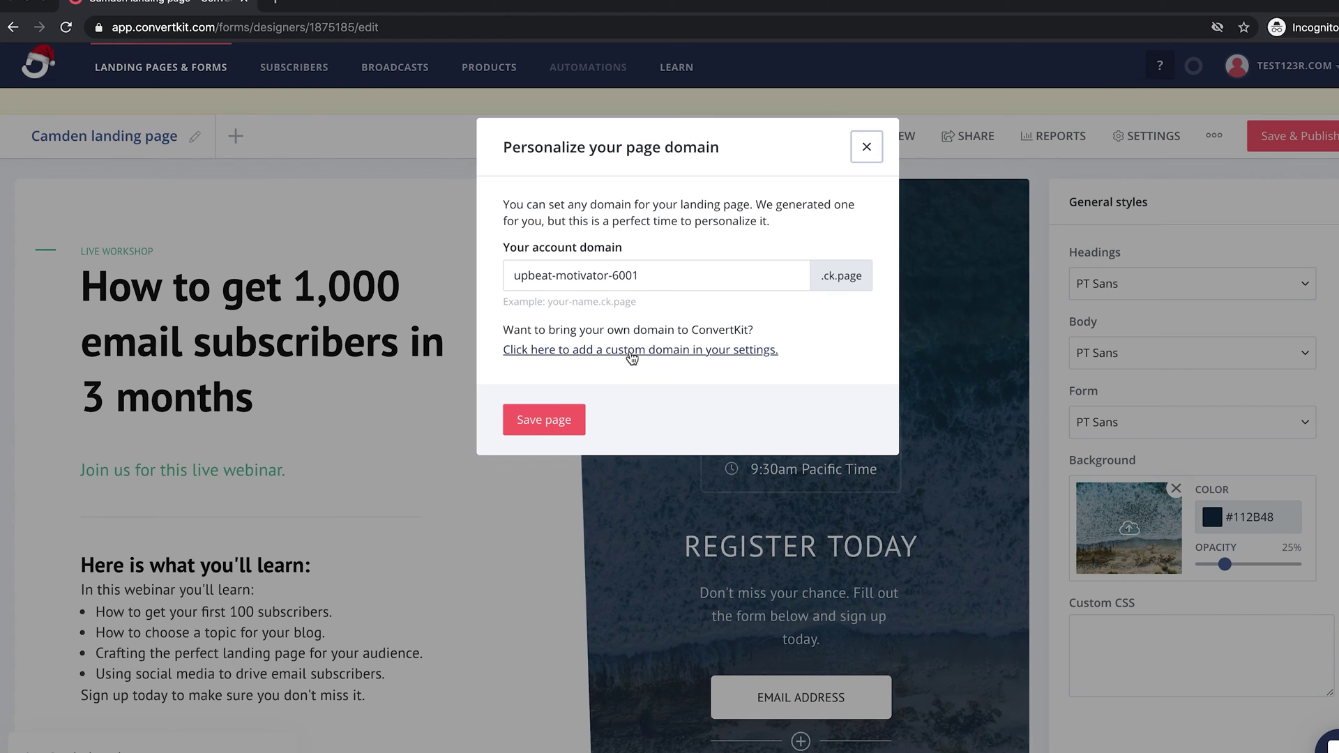
Look over the Custom Domains settings and the DNS records help article for the landing page.
left_click(631, 355)
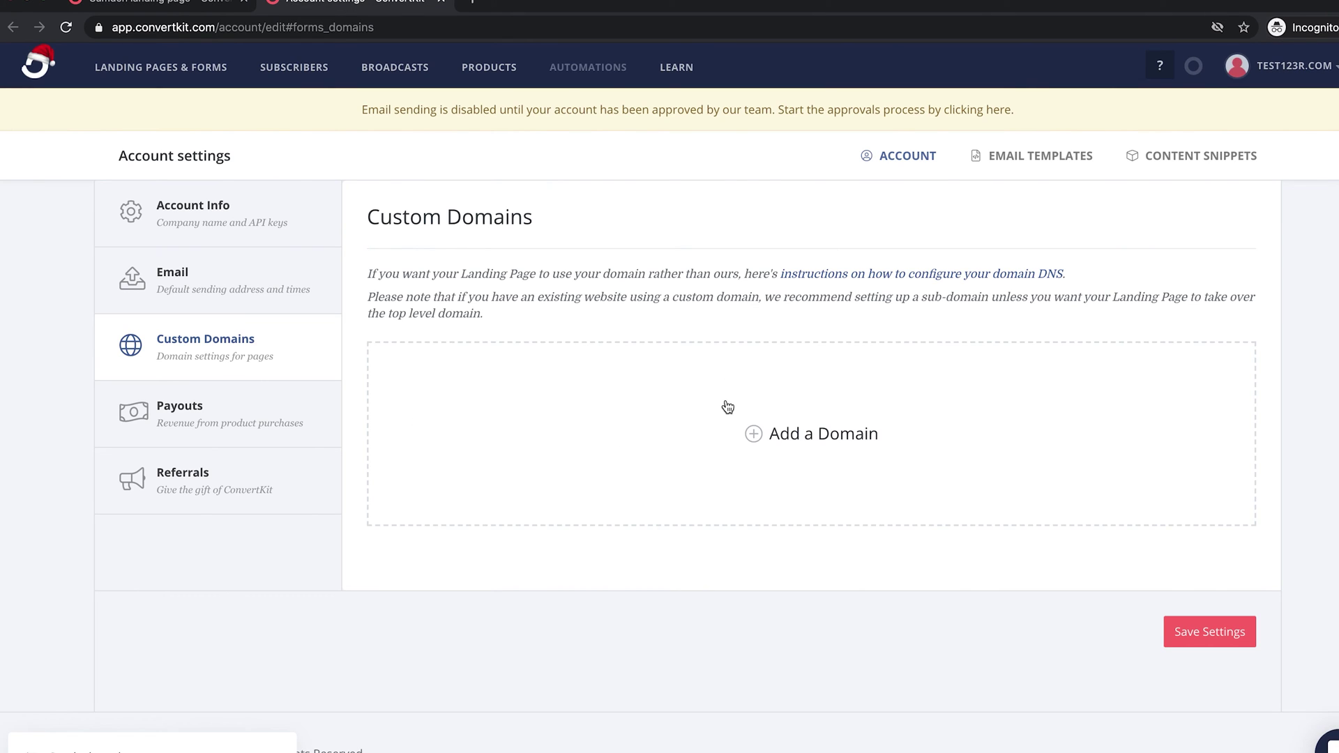
left_click(950, 276)
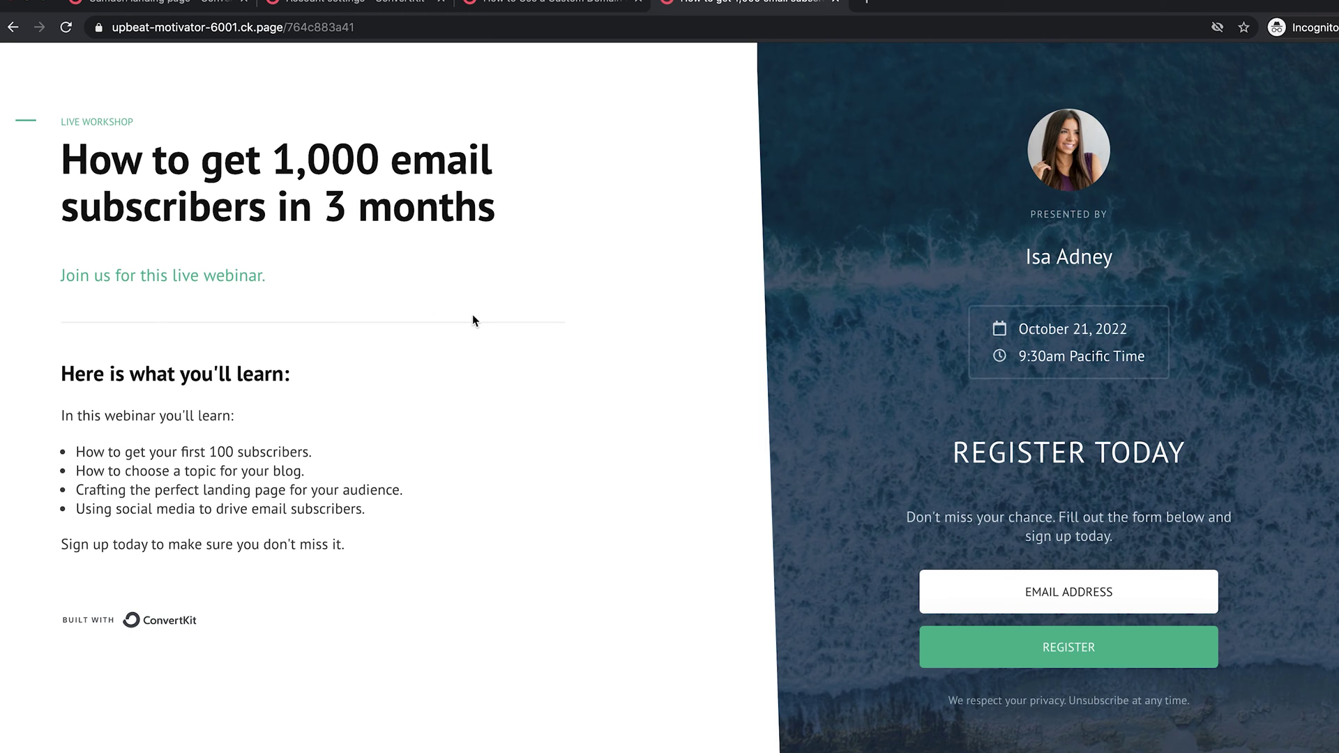
left_click(161, 6)
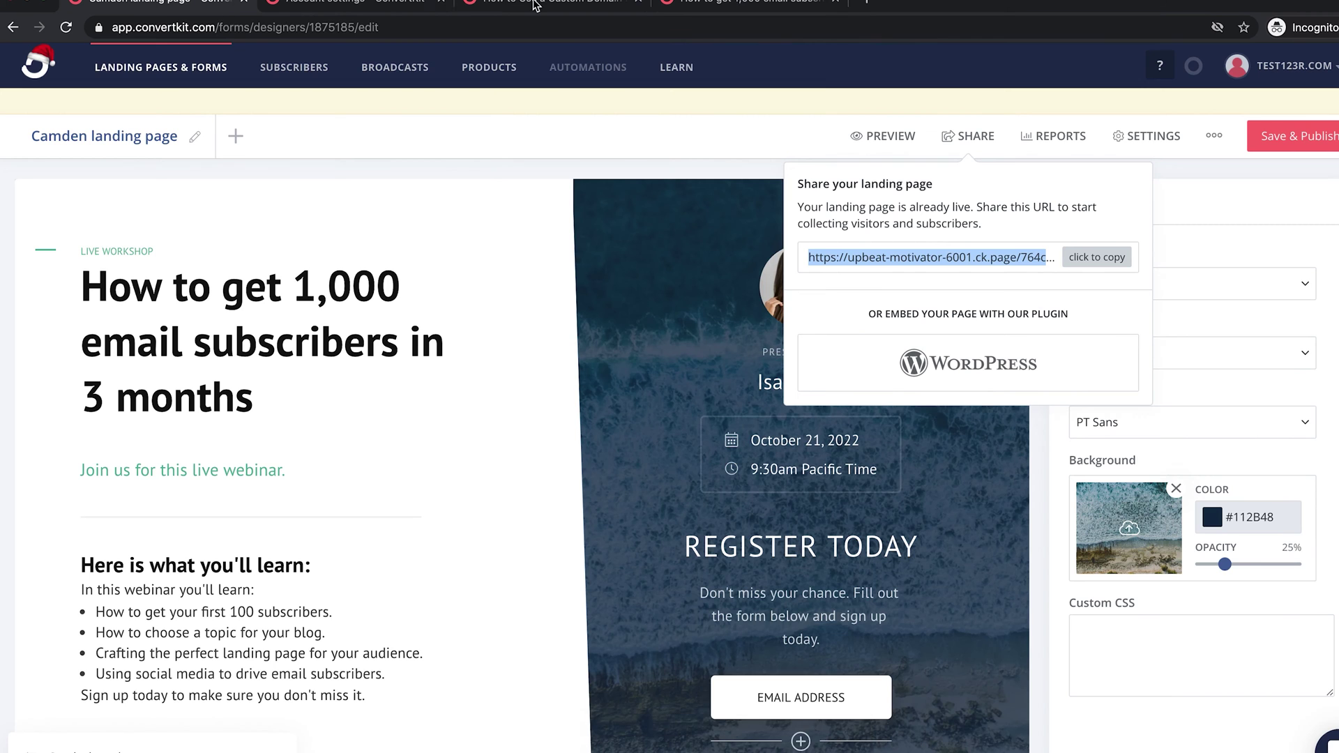
left_click(370, 8)
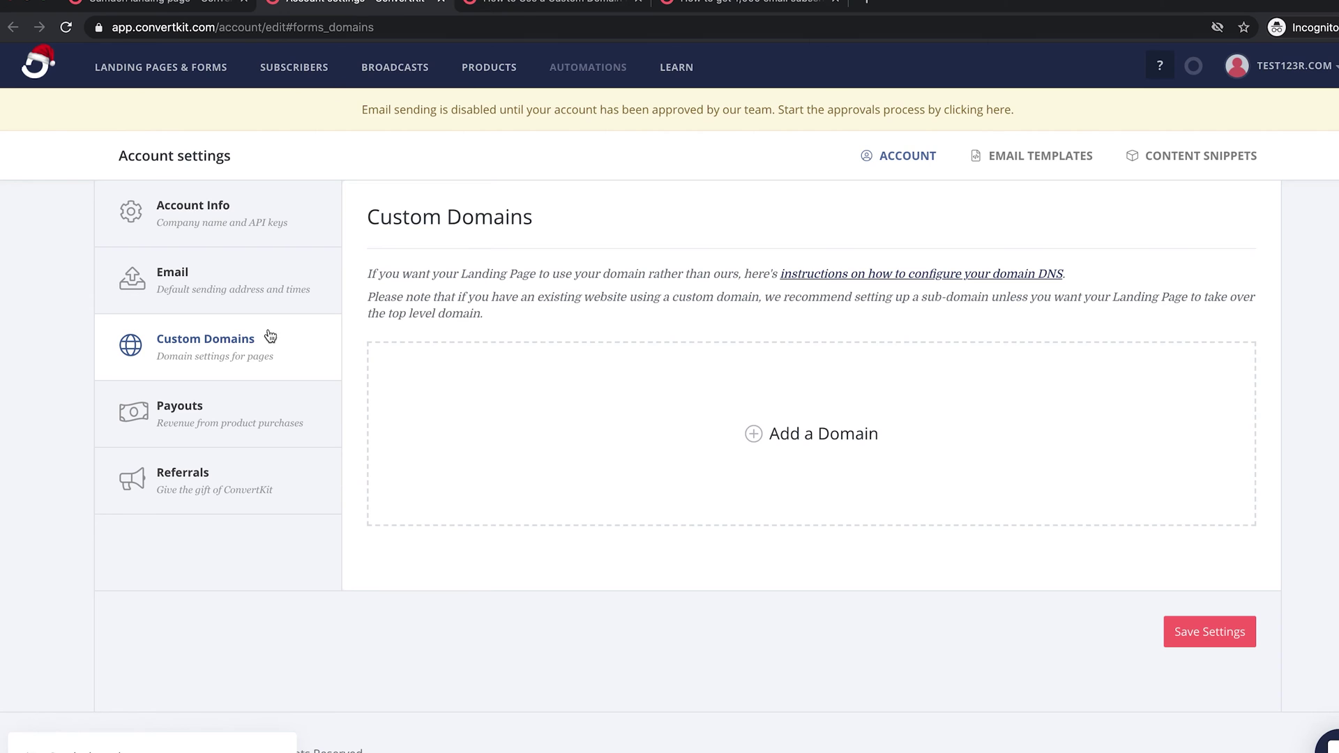
left_click(516, 7)
scroll(761, 283, "down", 10)
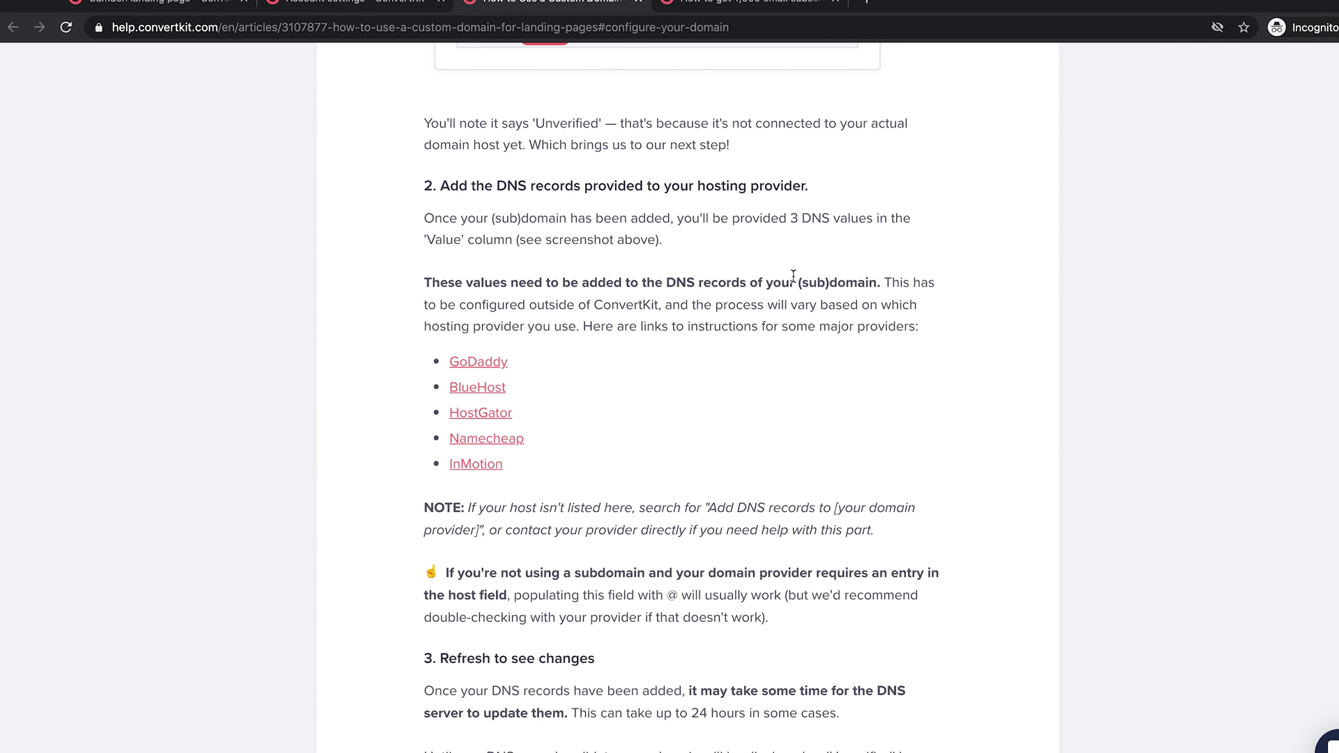
left_click(347, 4)
left_click(151, 8)
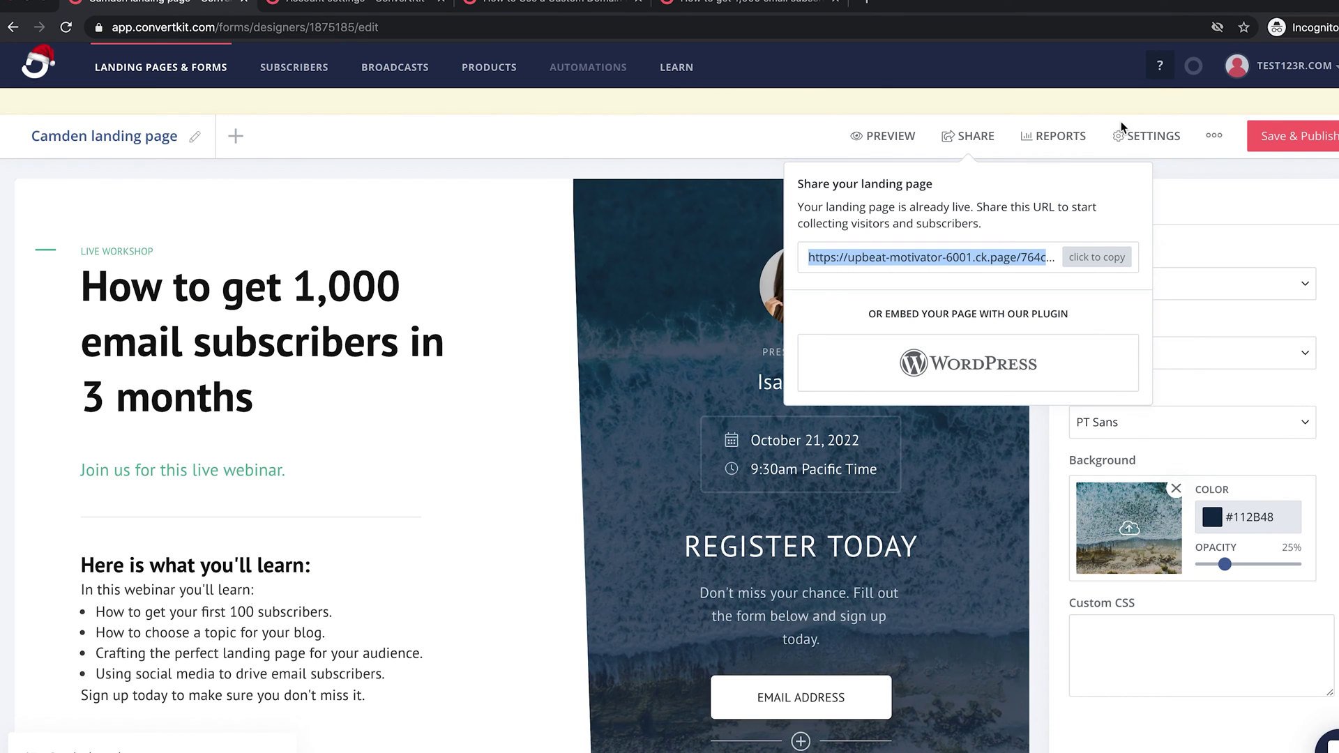
Copy the Camden landing page's live ck.page URL and start a new form.
left_click(1121, 122)
left_click(983, 136)
left_click(1068, 263)
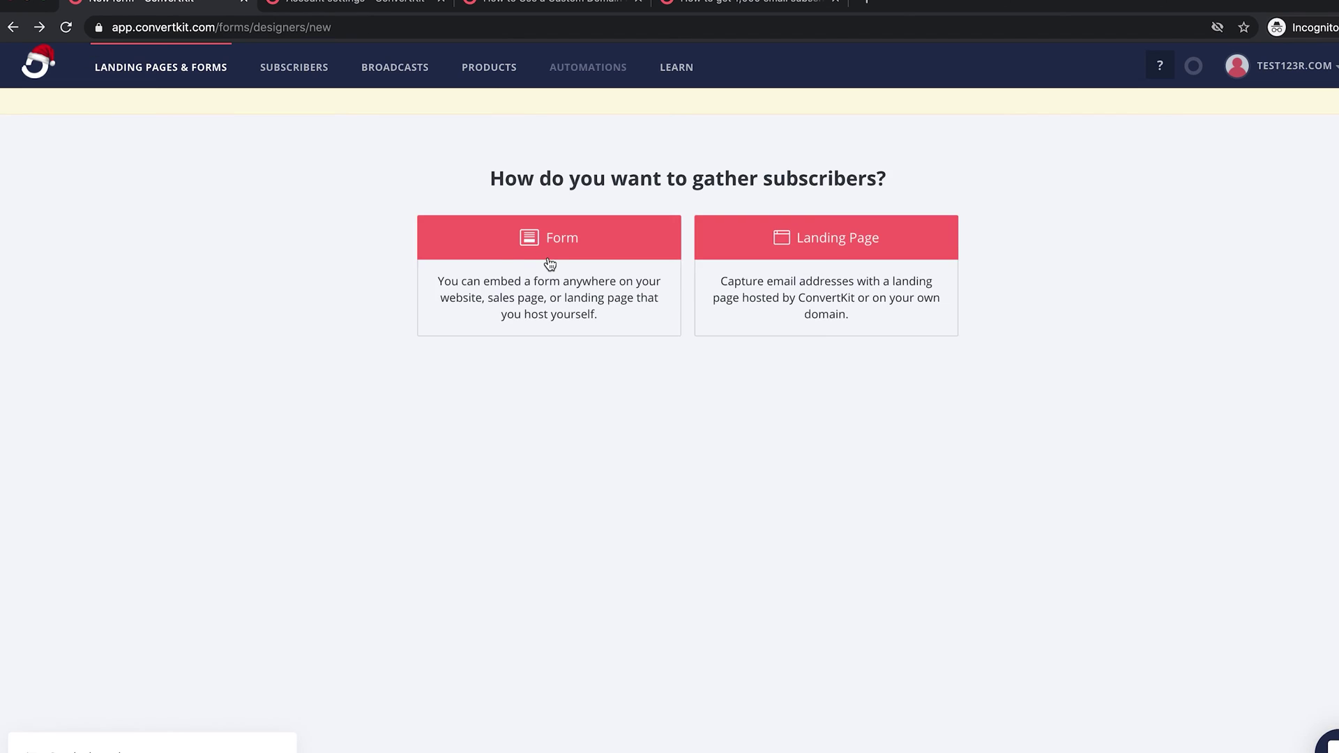
left_click(548, 258)
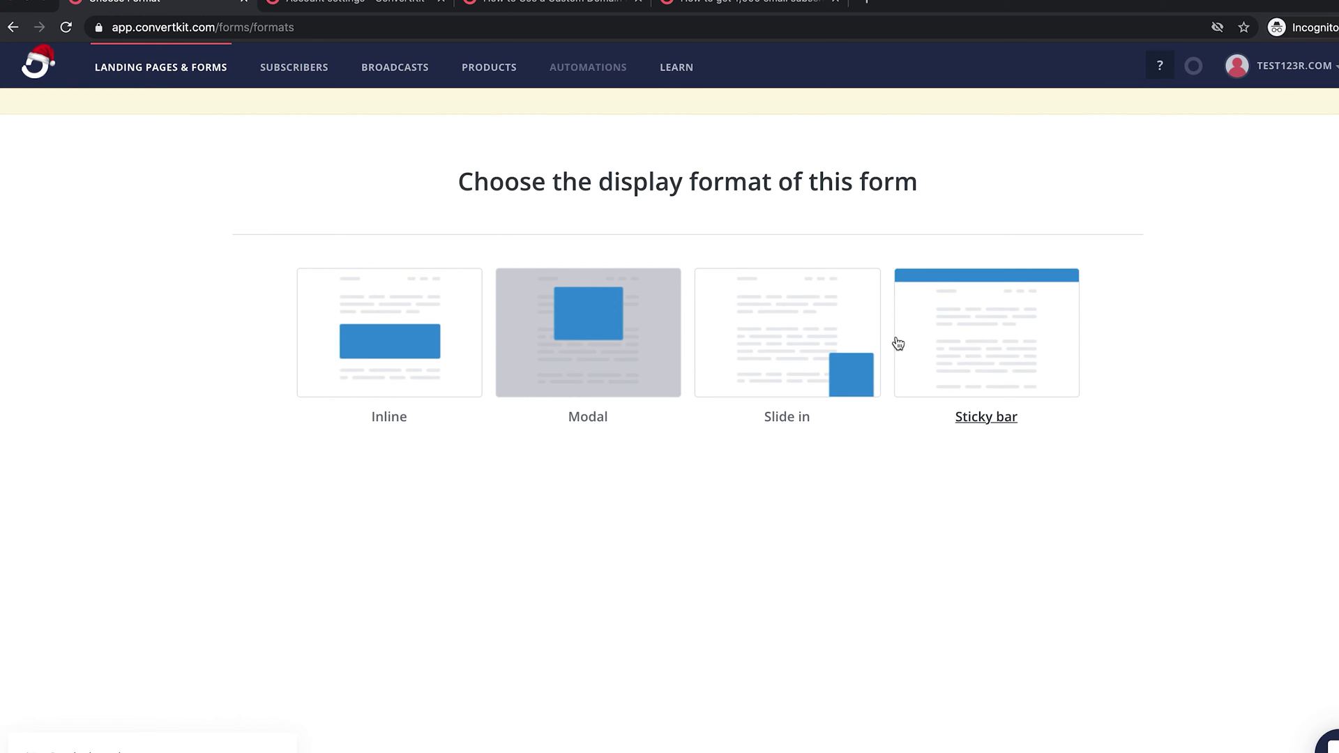
Choose the Inline display format and build the form from the Pine template.
left_click(370, 375)
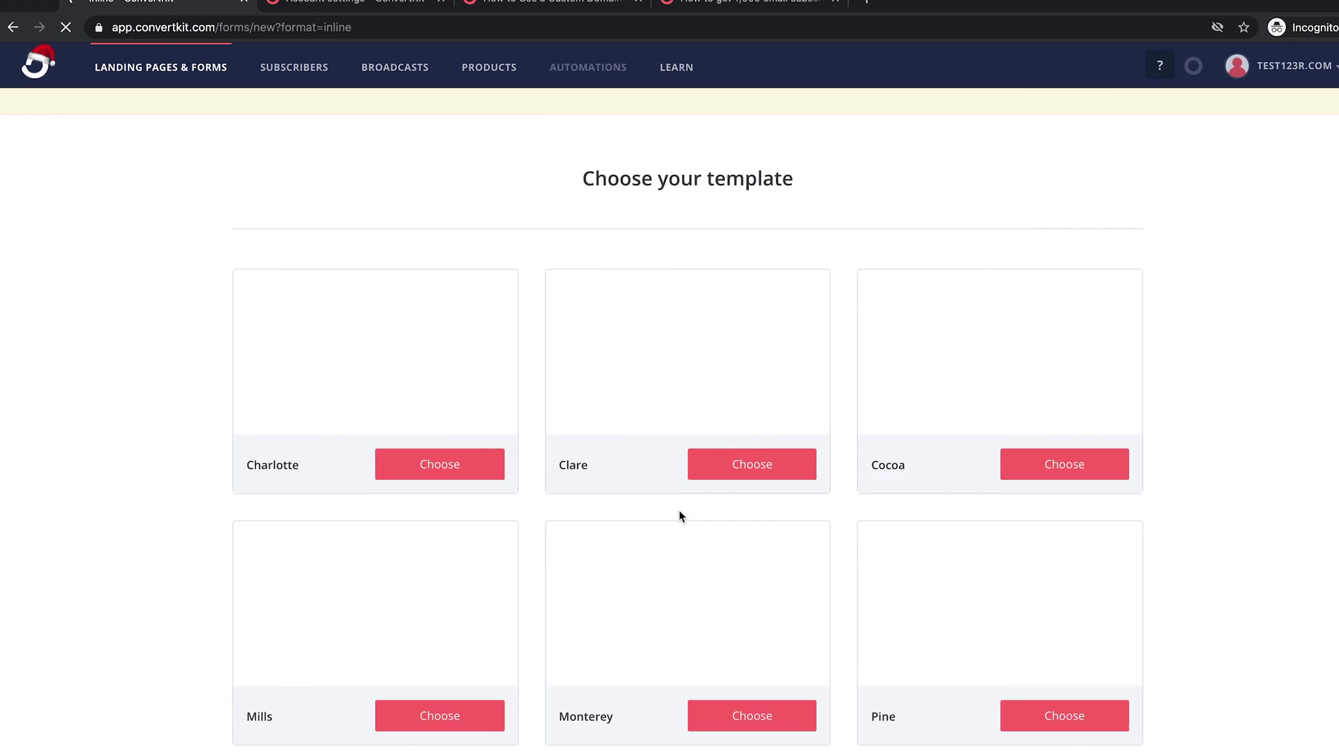
scroll(681, 516, "down", 3)
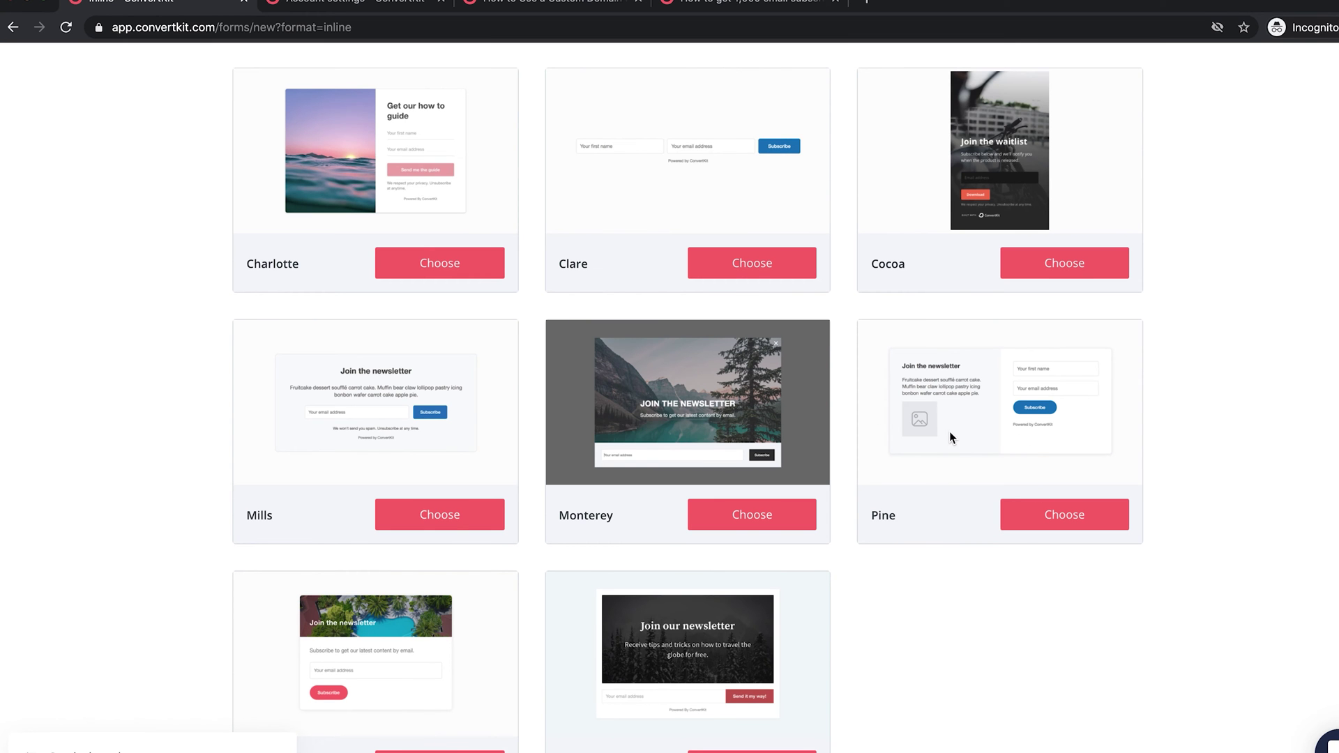
scroll(458, 637, "down", 1)
scroll(457, 637, "up", 2)
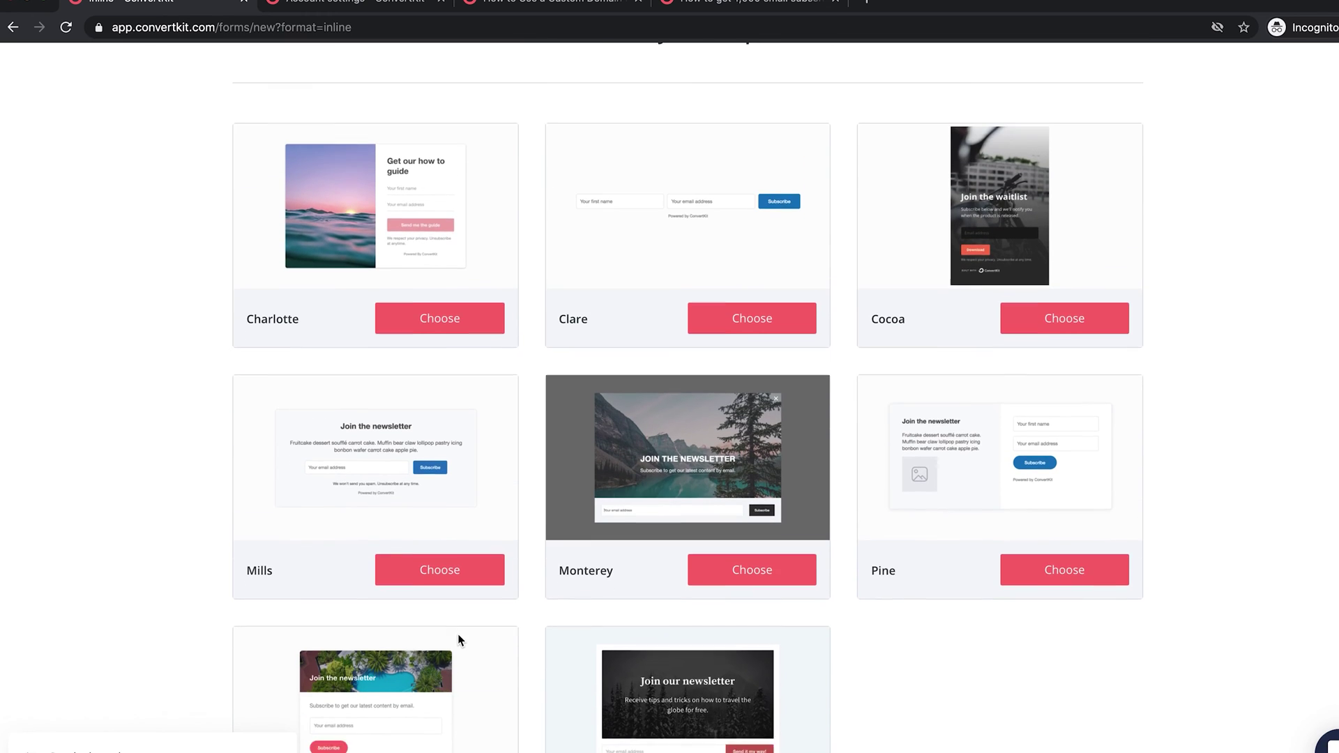
scroll(458, 637, "down", 1)
left_click(1071, 515)
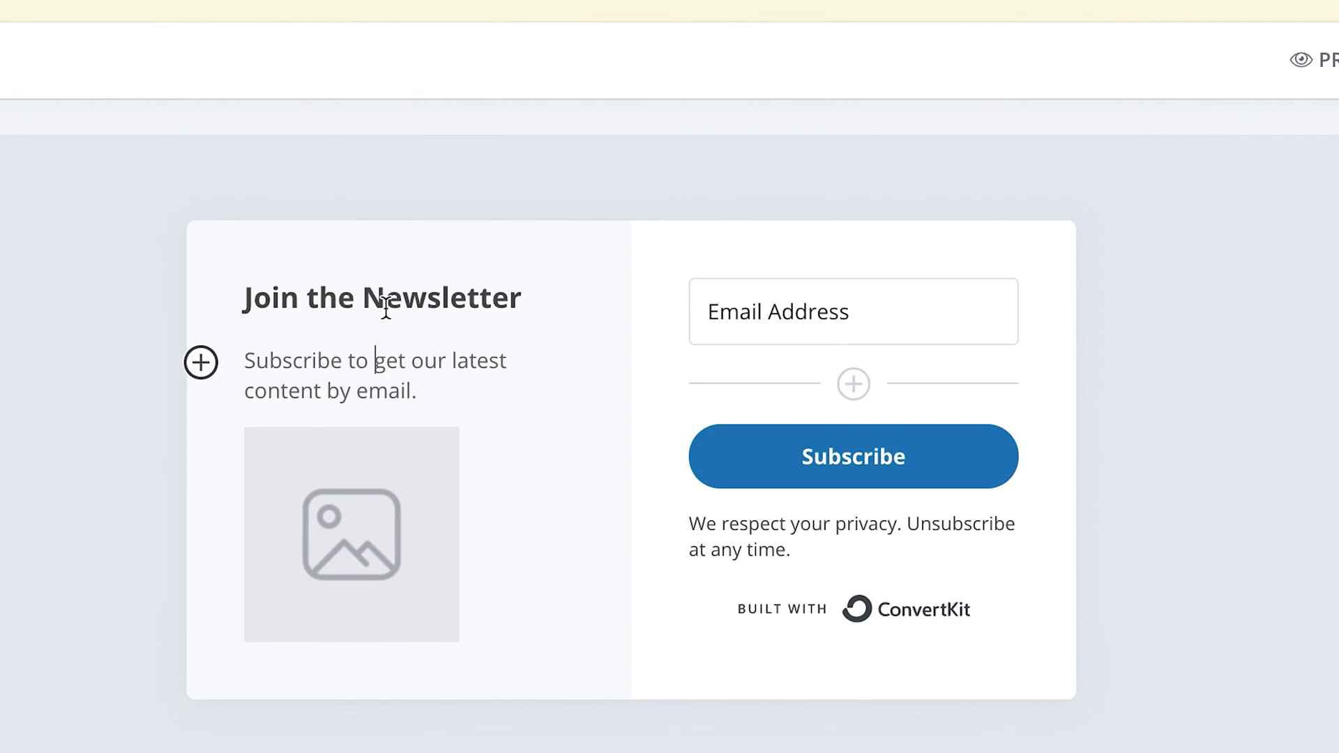
Copy the Pine form's hosted share link from its Embed options.
left_click(398, 294)
left_click(397, 379)
left_click(1280, 106)
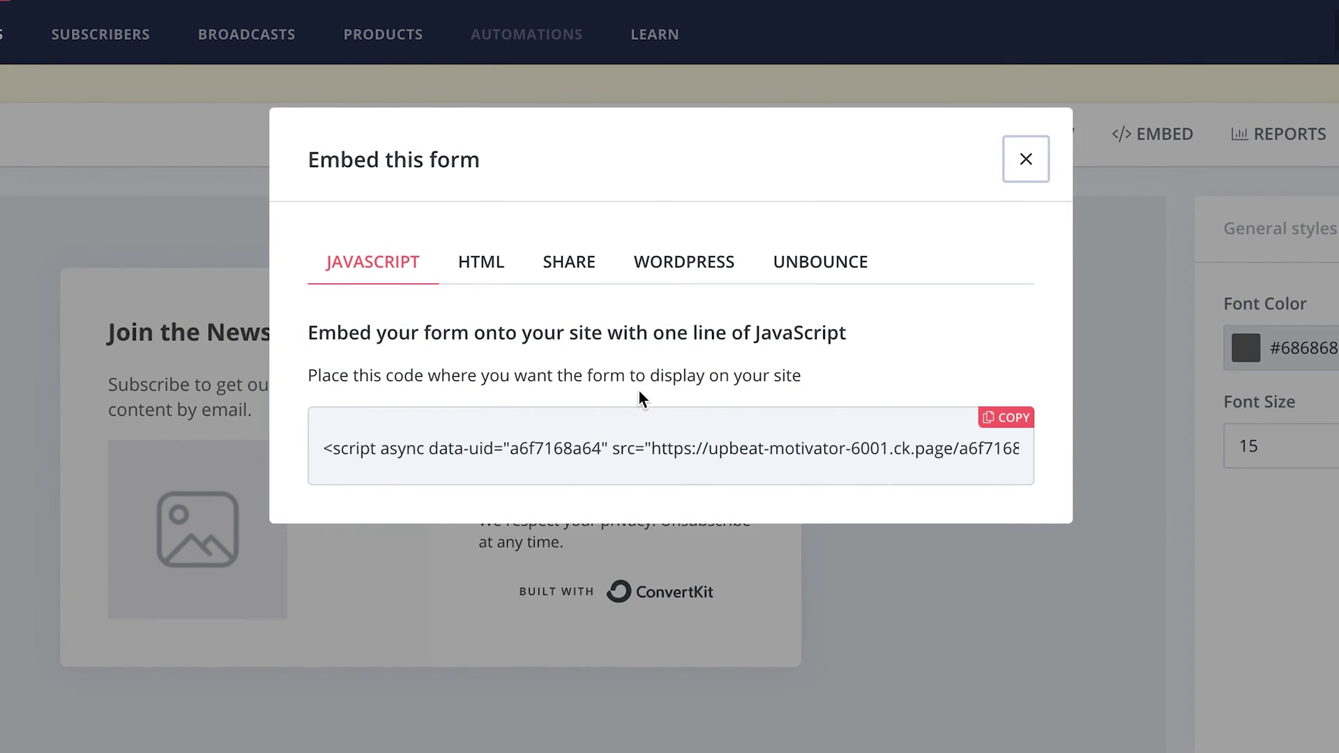
left_click(579, 279)
triple_click(568, 391)
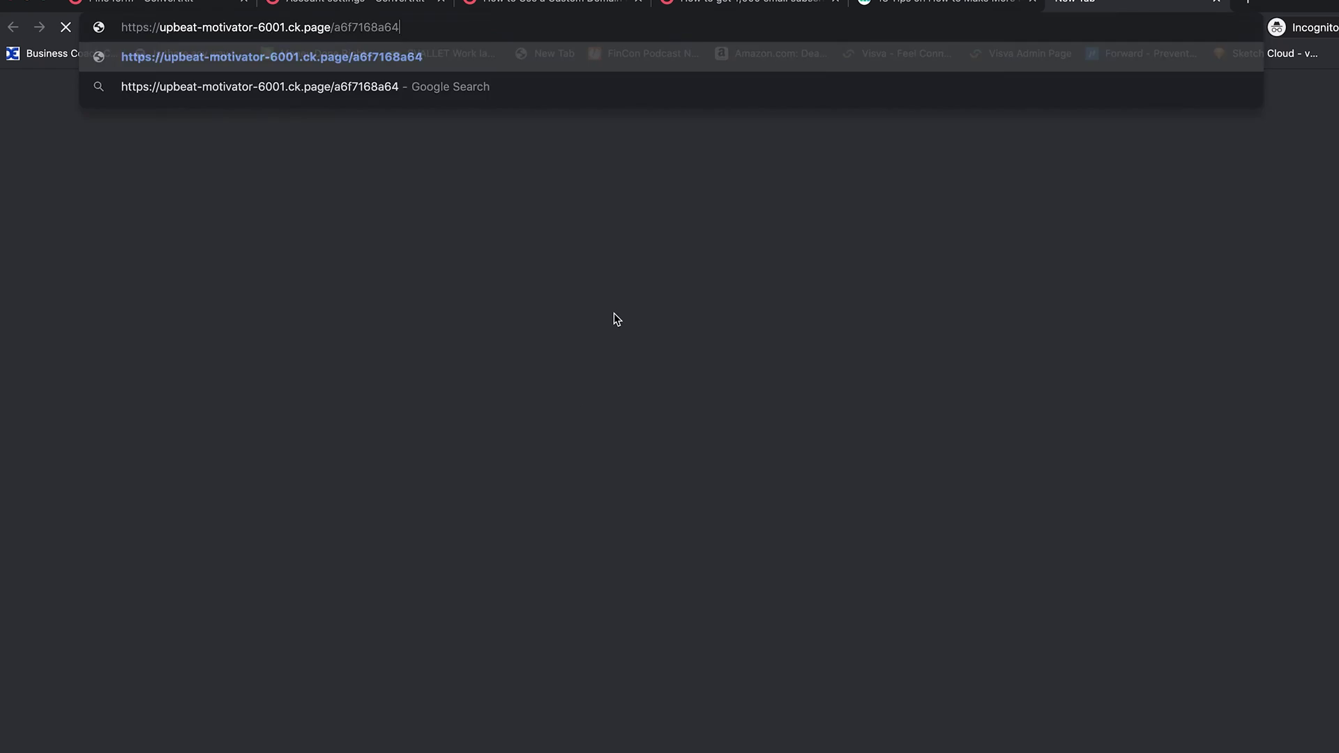
key("Return")
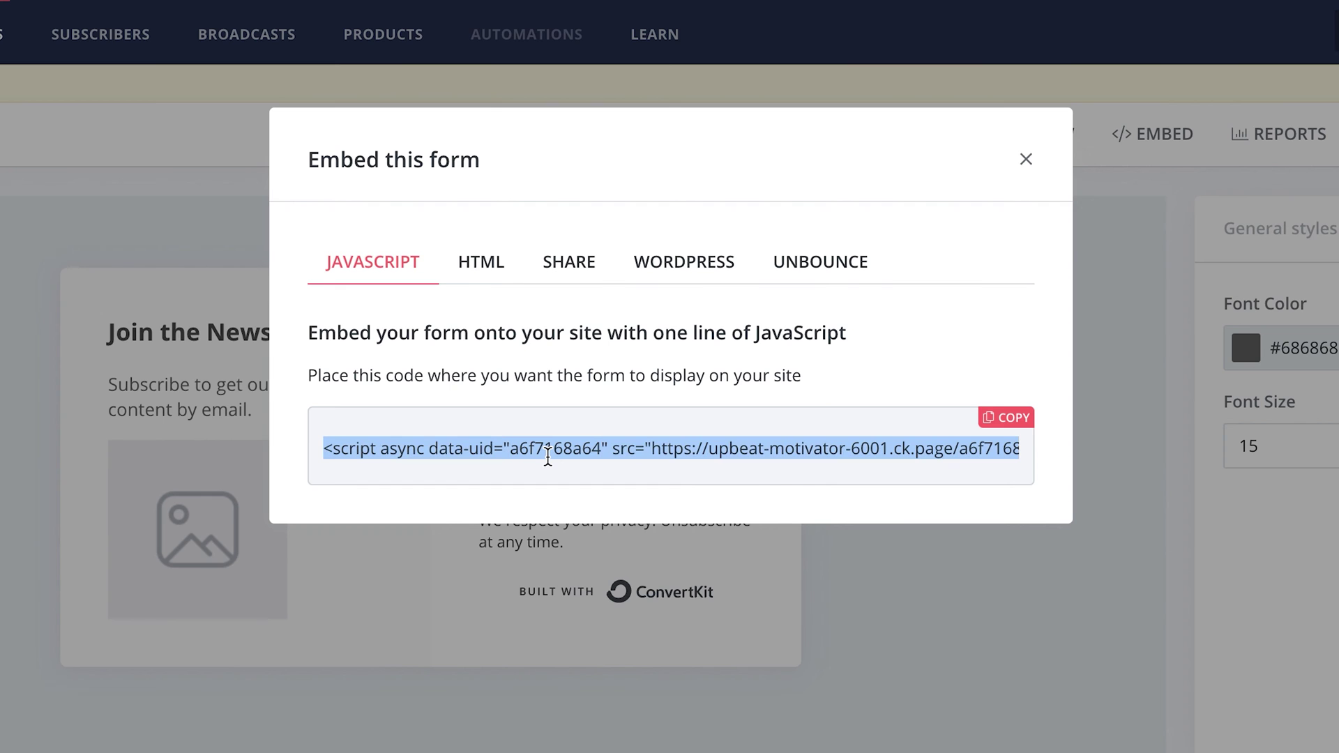
View the form's HTML and JavaScript embed code and its WordPress shortcode [convertkit form=1875194].
left_click(488, 269)
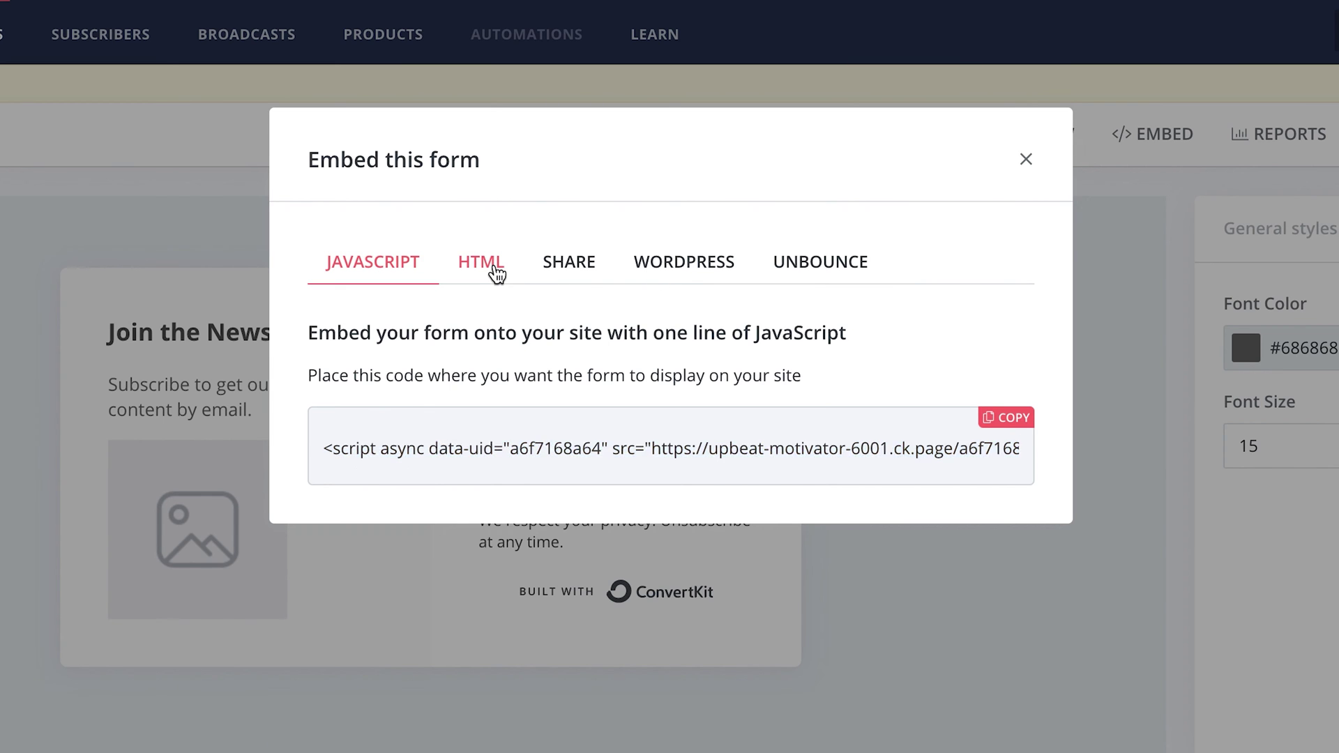
triple_click(498, 455)
left_click(475, 428)
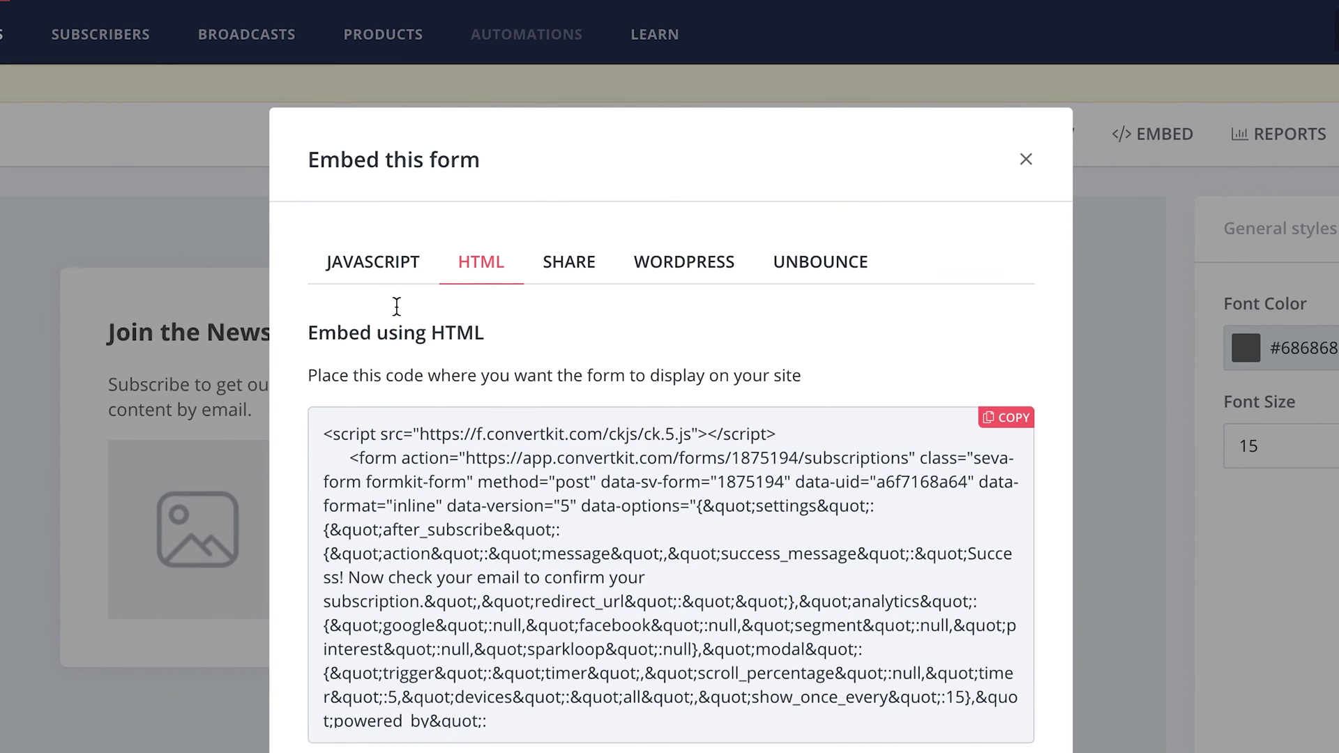
left_click(378, 276)
left_click(680, 280)
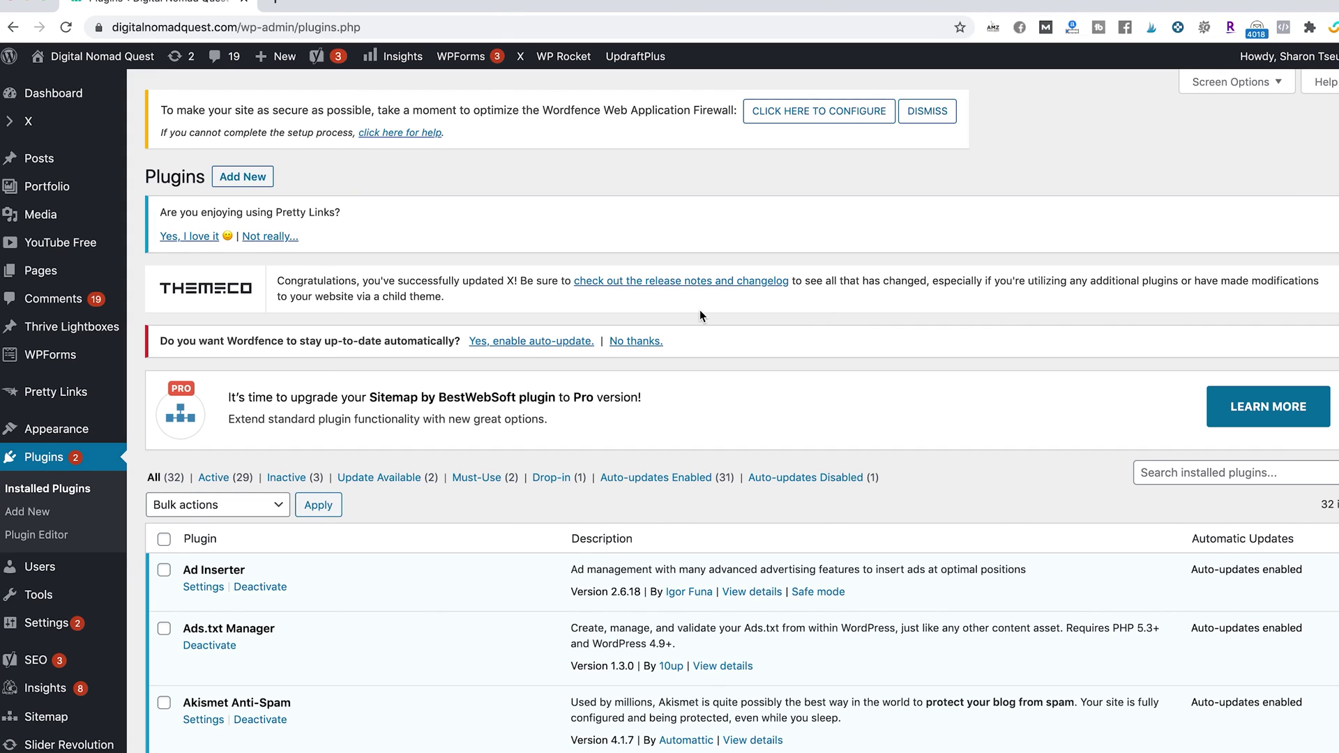
Find ConvertKit in the installed plugins list and open its Settings link.
scroll(700, 316, "down", 1)
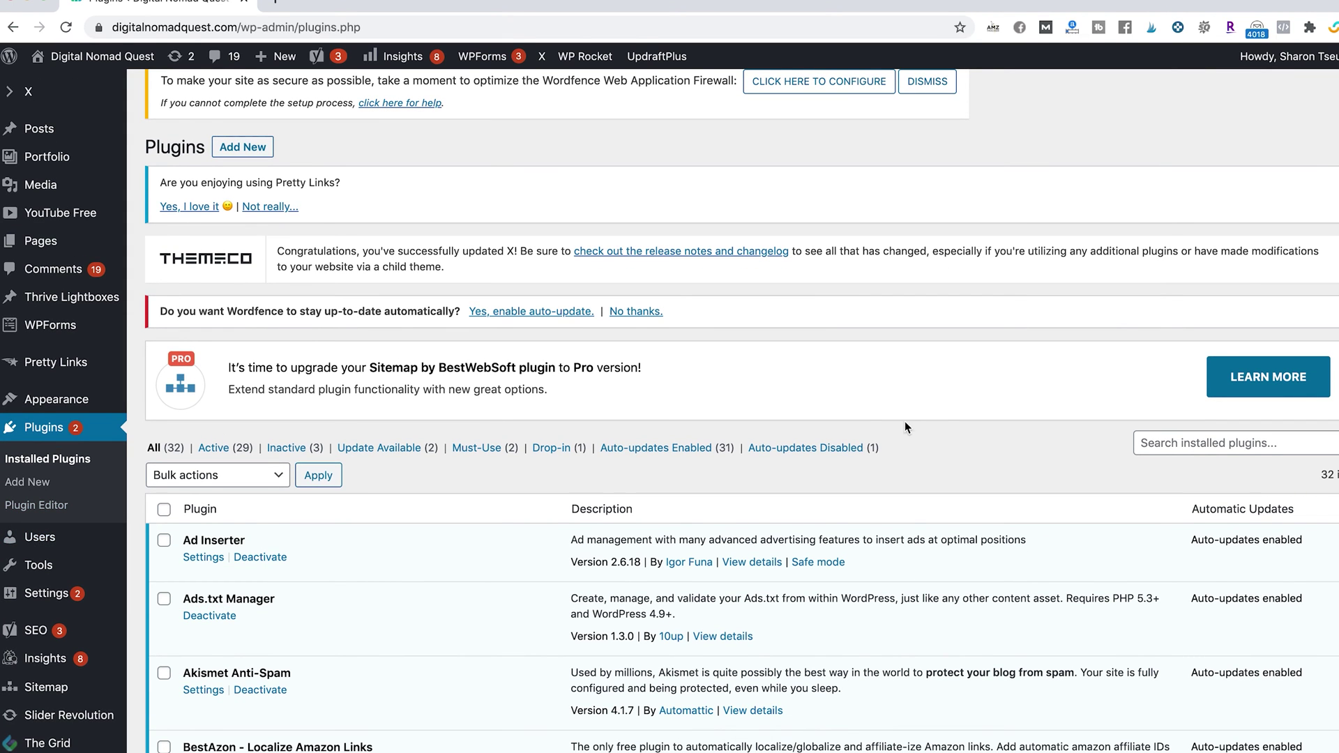
scroll(914, 421, "down", 3)
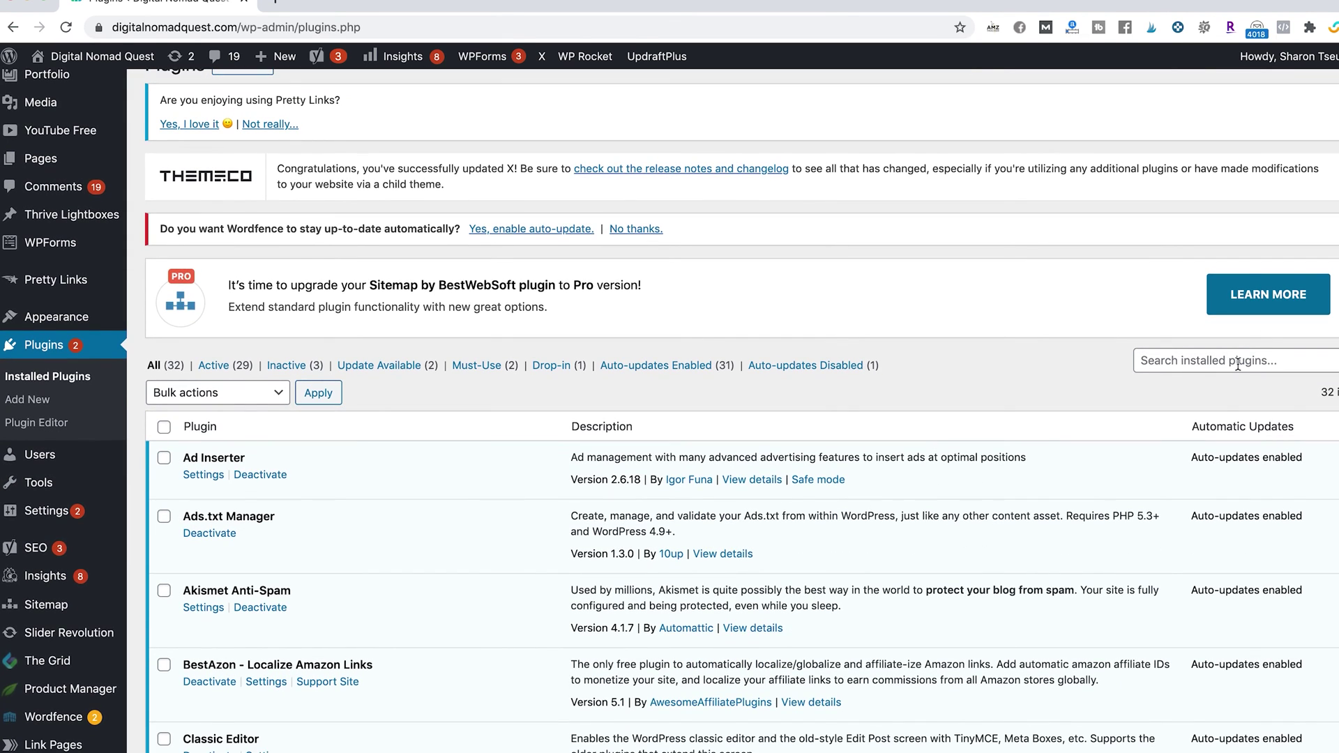
scroll(944, 504, "down", 10)
scroll(945, 504, "up", 2)
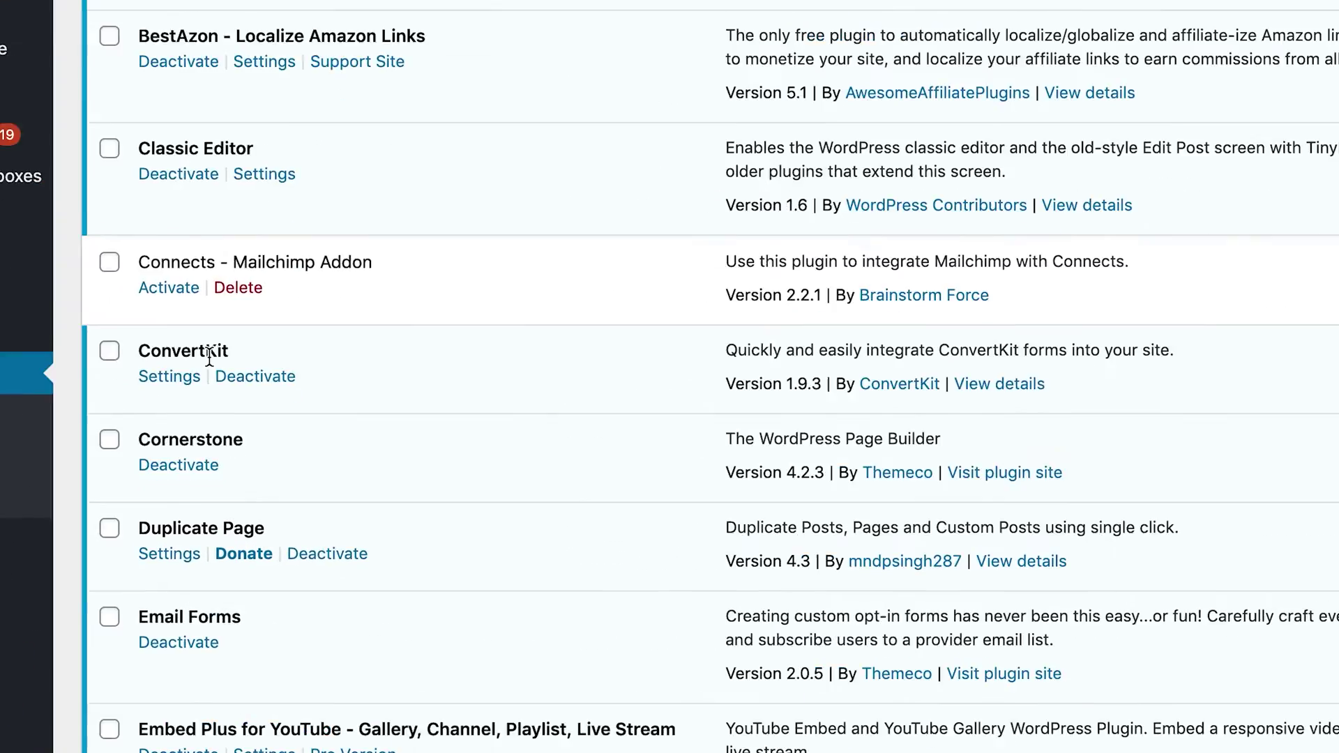
left_click(215, 442)
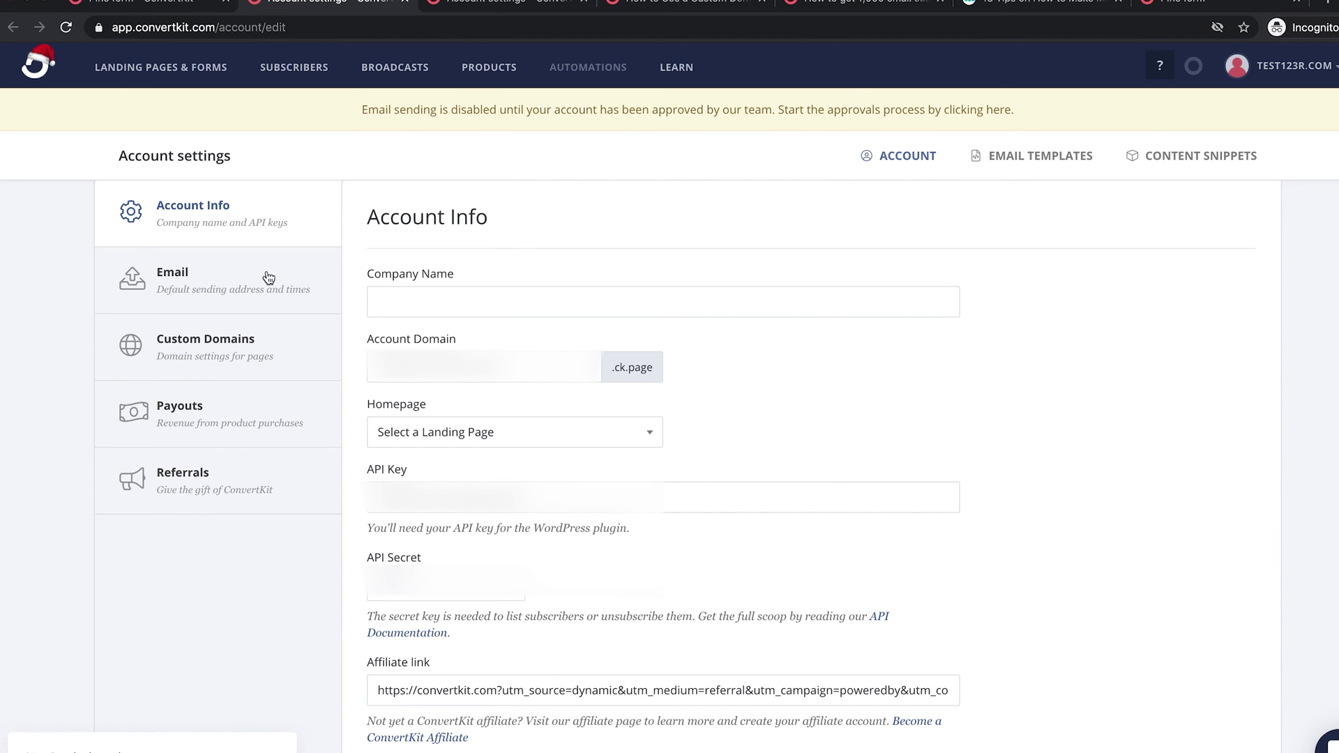
Select the account's API Key value to copy it and reveal the API Secret.
double_click(450, 497)
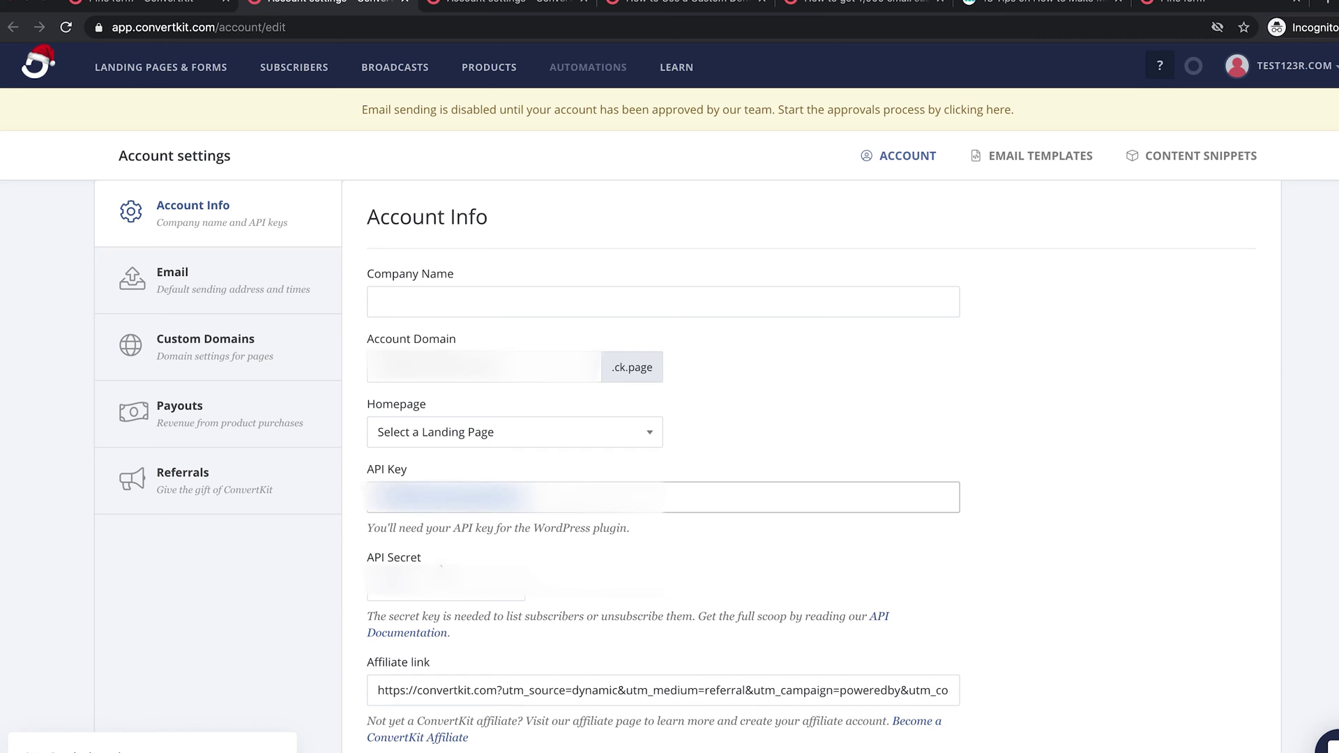
left_click(433, 591)
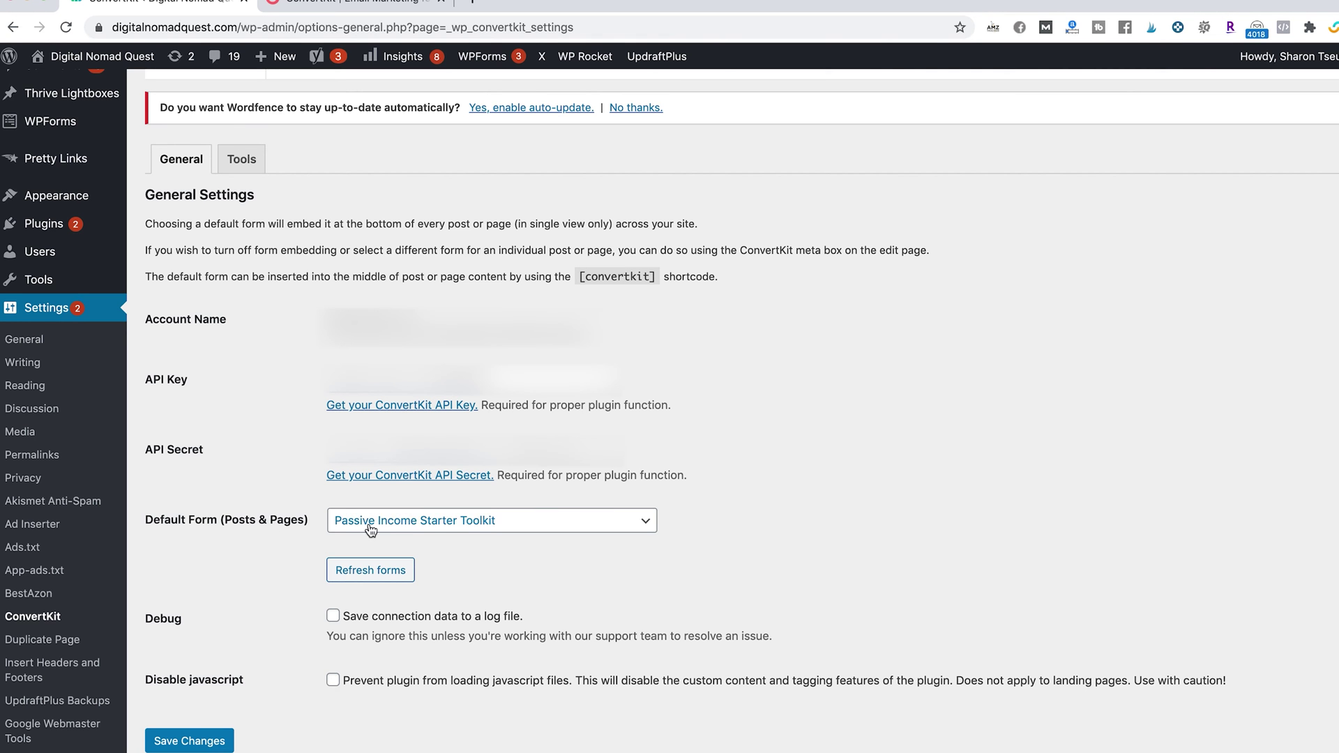
Open the Default Form (Posts & Pages) dropdown to pick a default form.
left_click(652, 523)
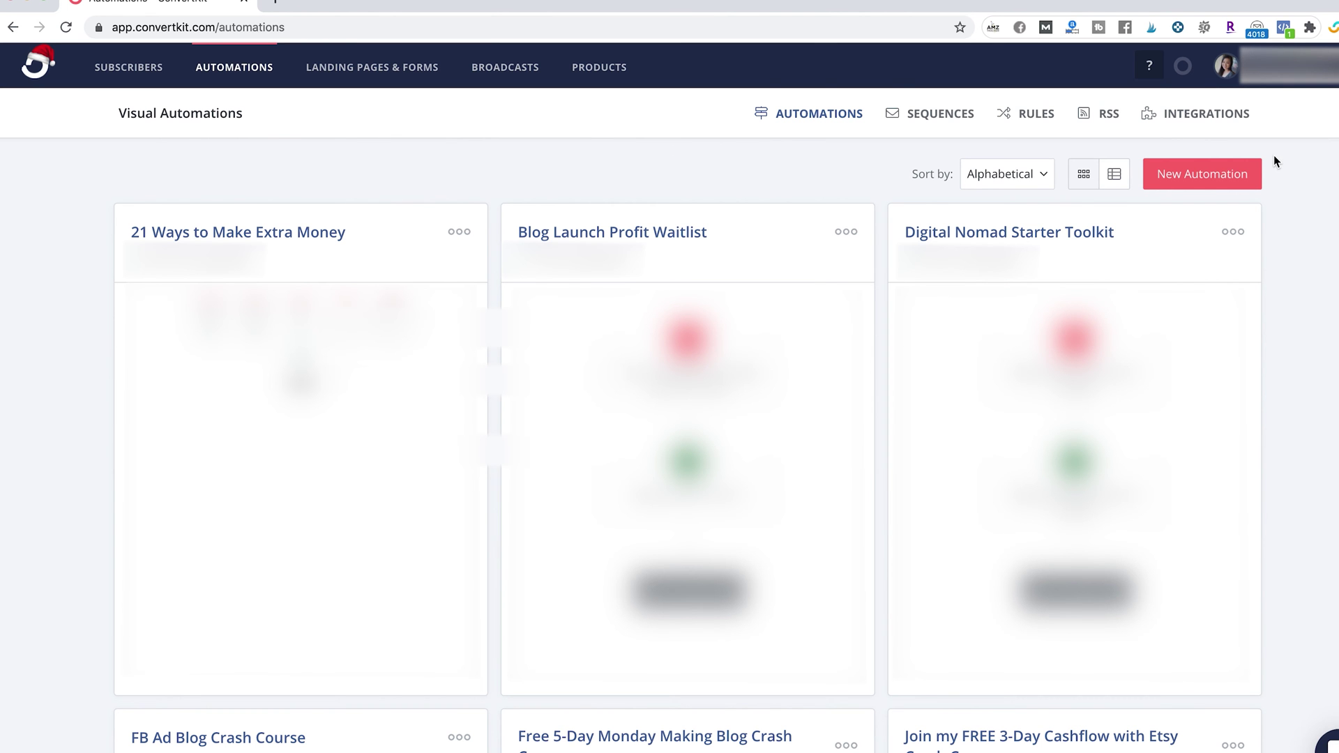
Create an automation from scratch triggered by joining the '105 Digital Download Ideas for Etsy!' form.
left_click(1214, 175)
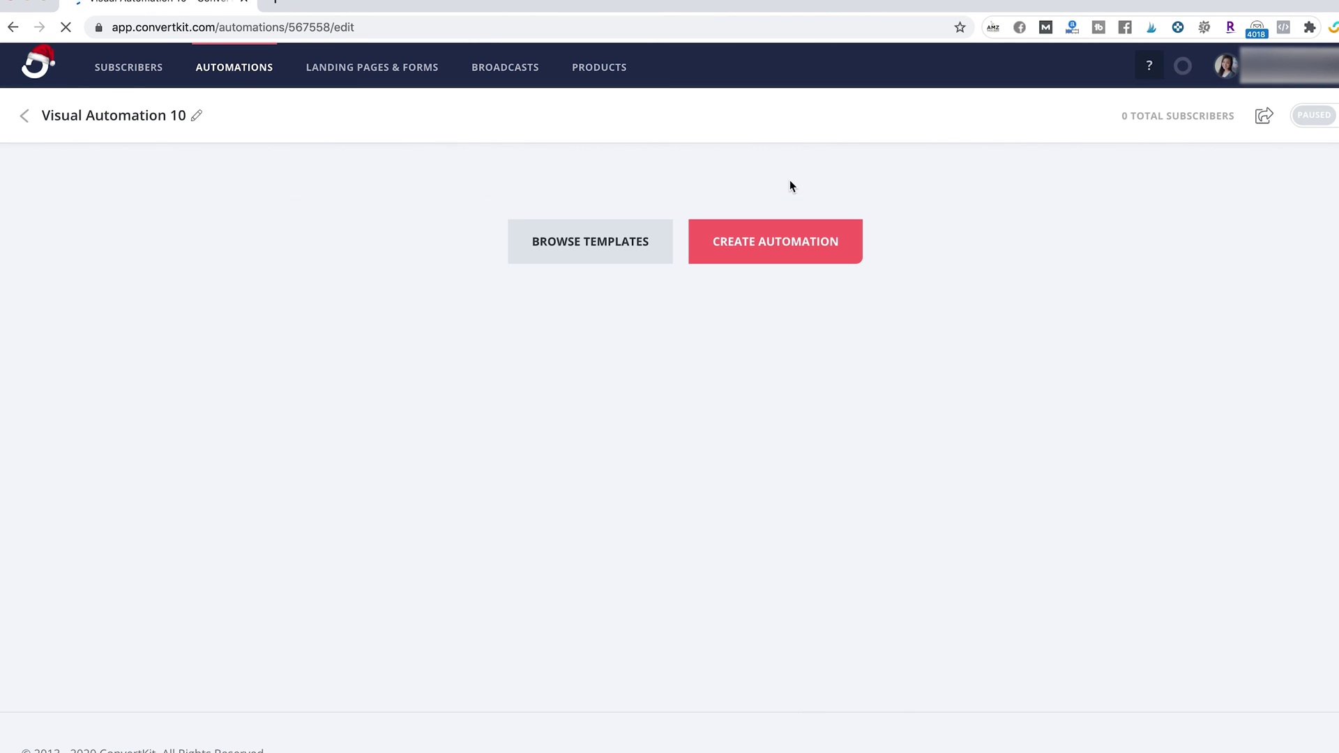
left_click(754, 239)
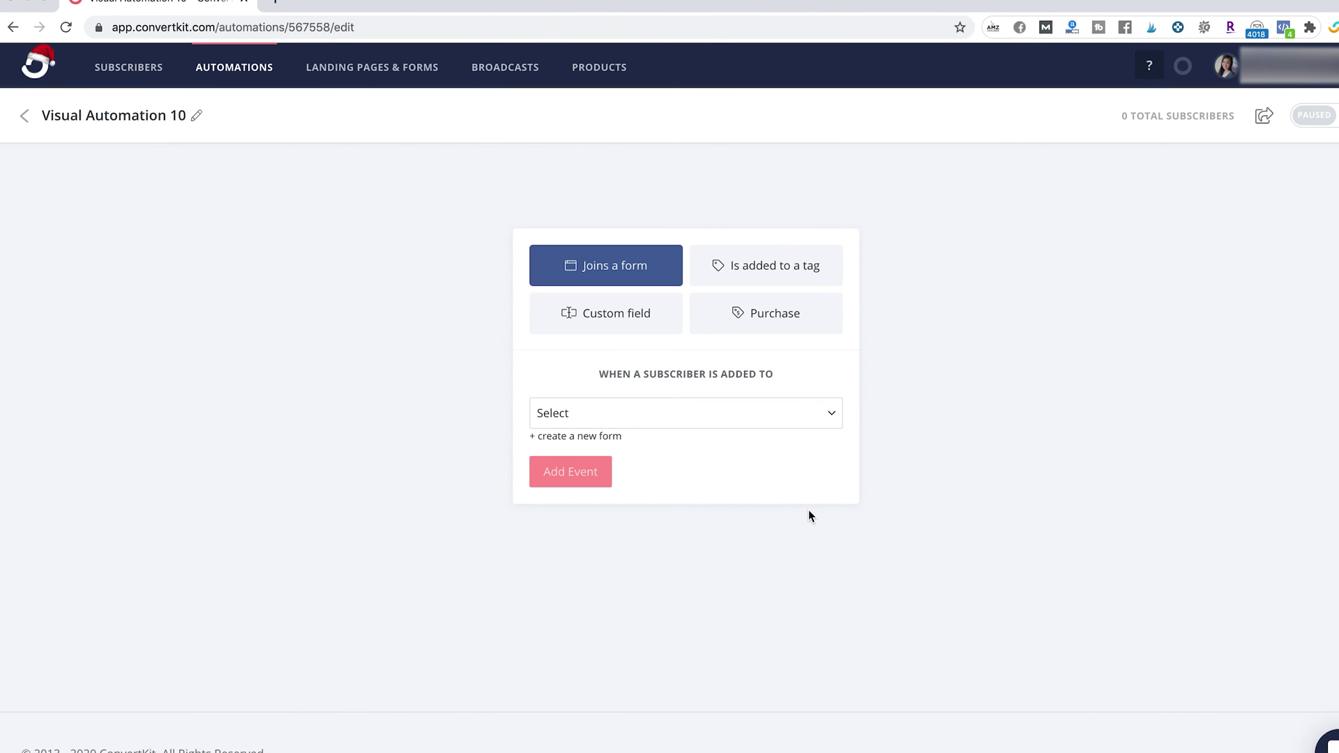
left_click(636, 412)
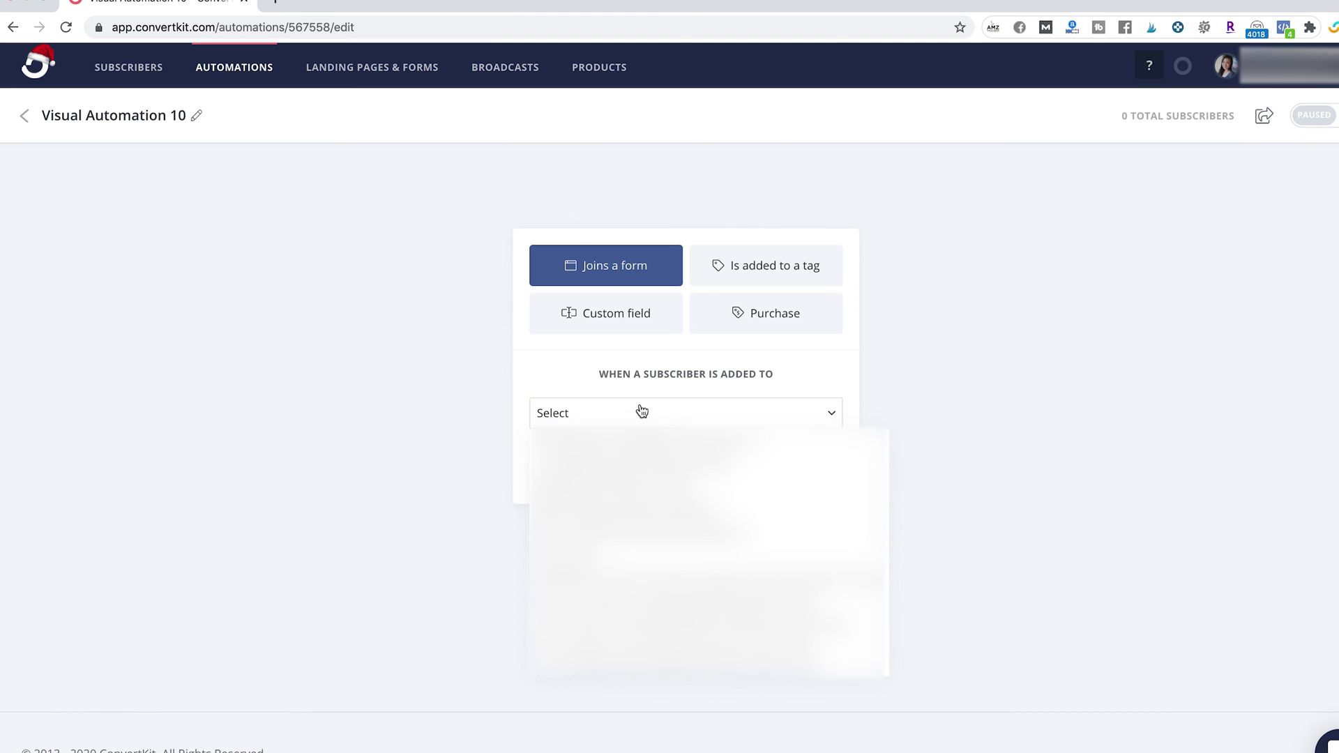
left_click(450, 483)
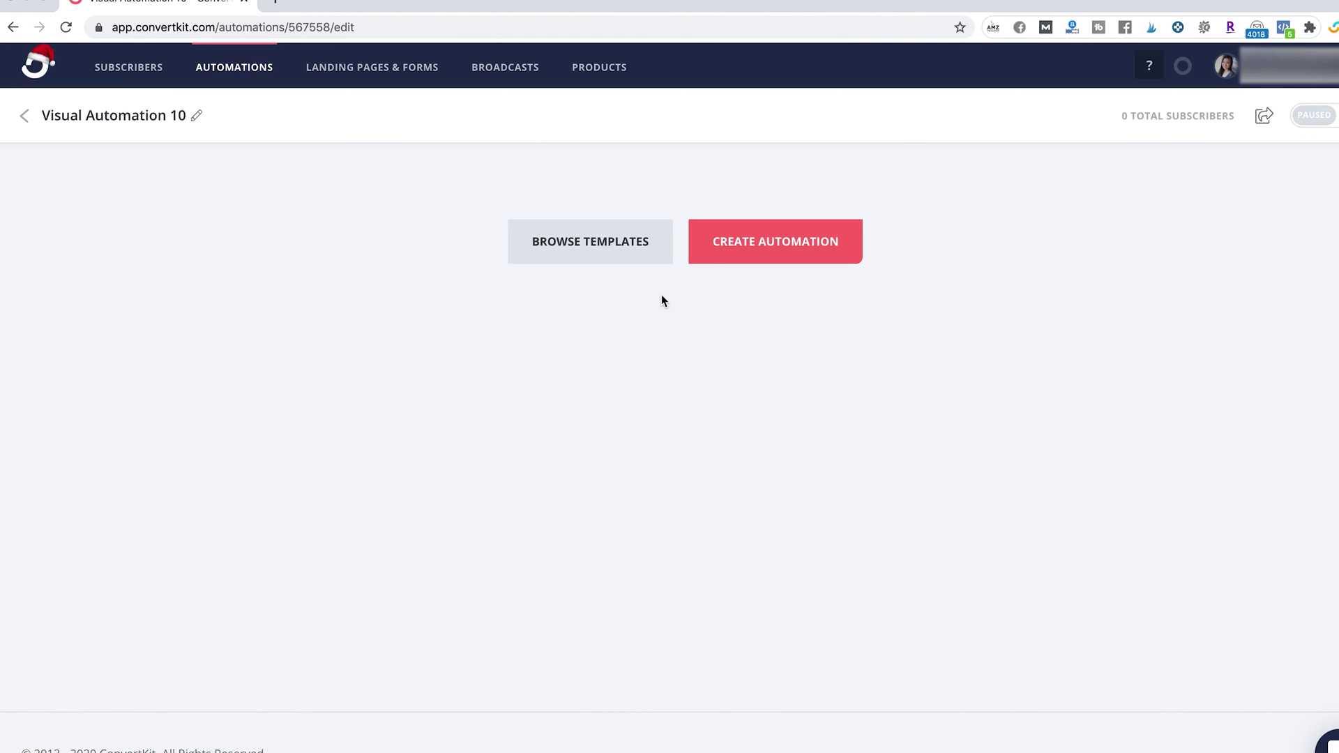
left_click(738, 245)
left_click(698, 413)
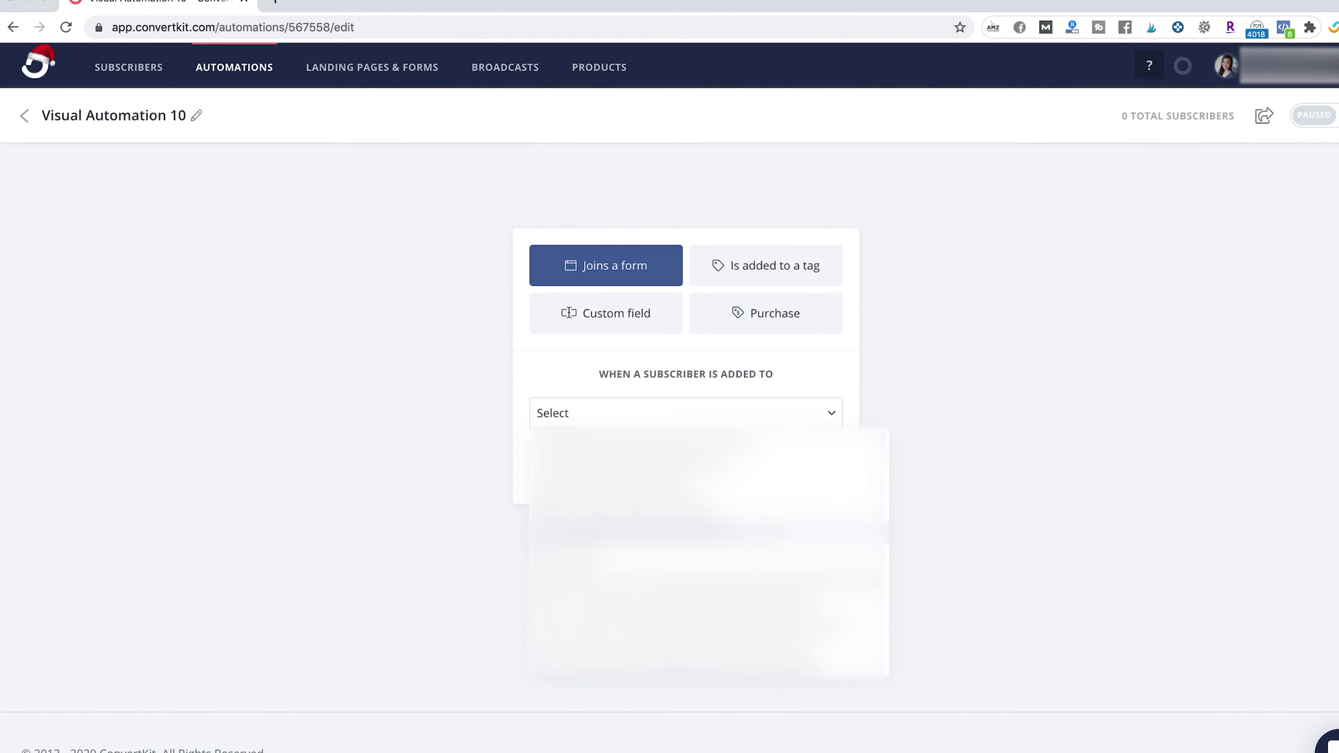
left_click(573, 477)
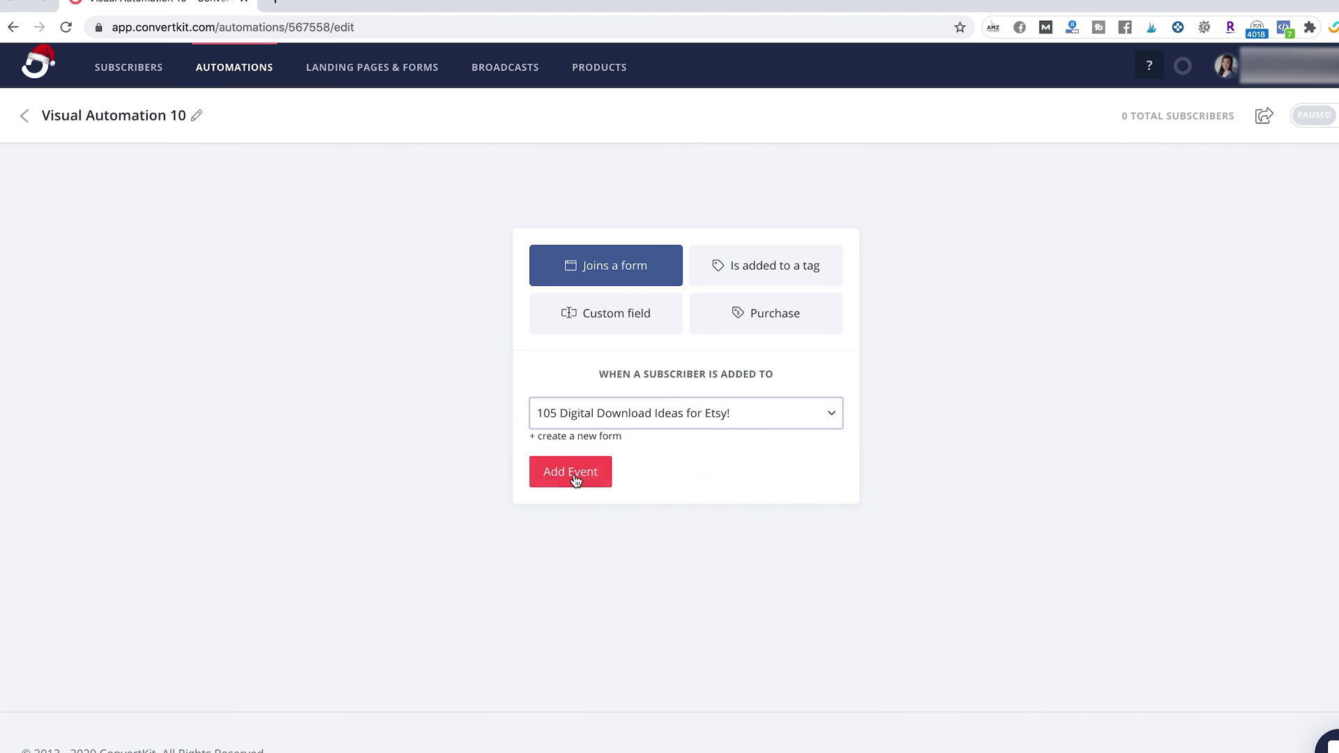
left_click(574, 474)
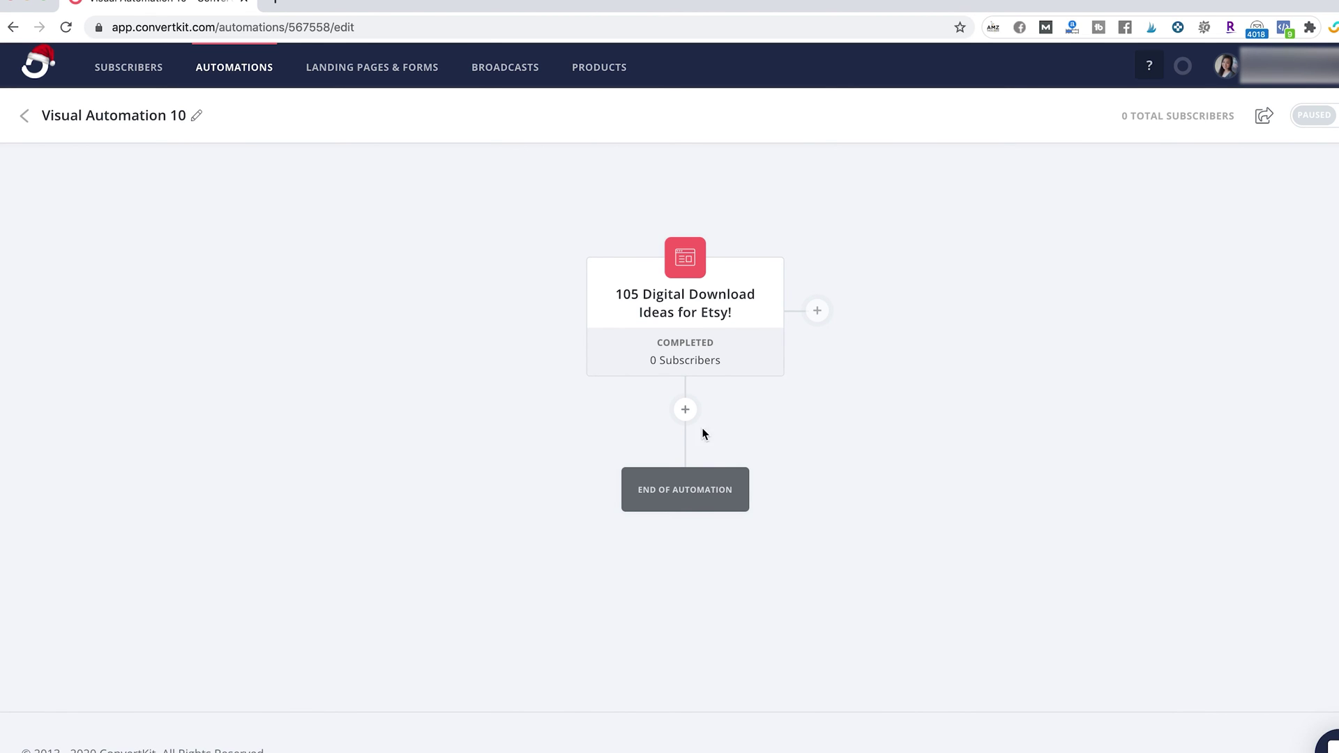
Add an action that tags form subscribers with the Etsy tag.
left_click(688, 411)
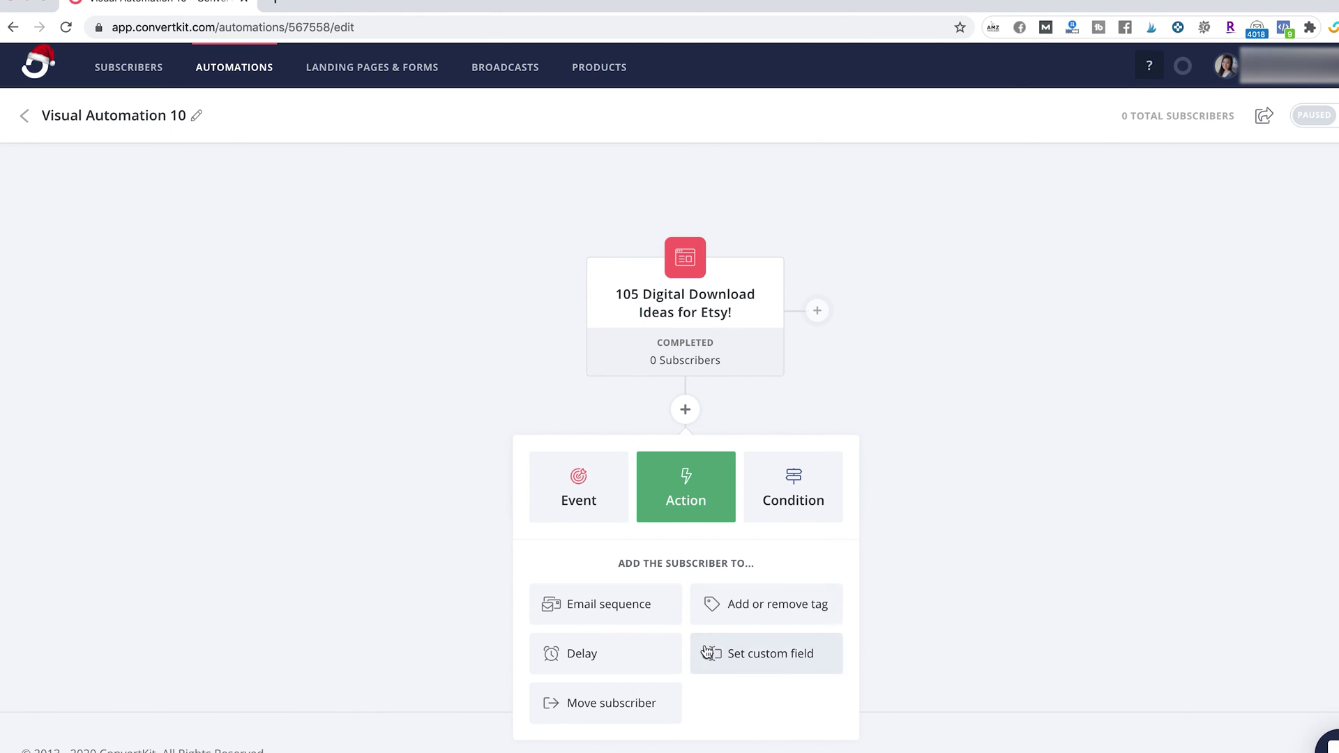
left_click(748, 612)
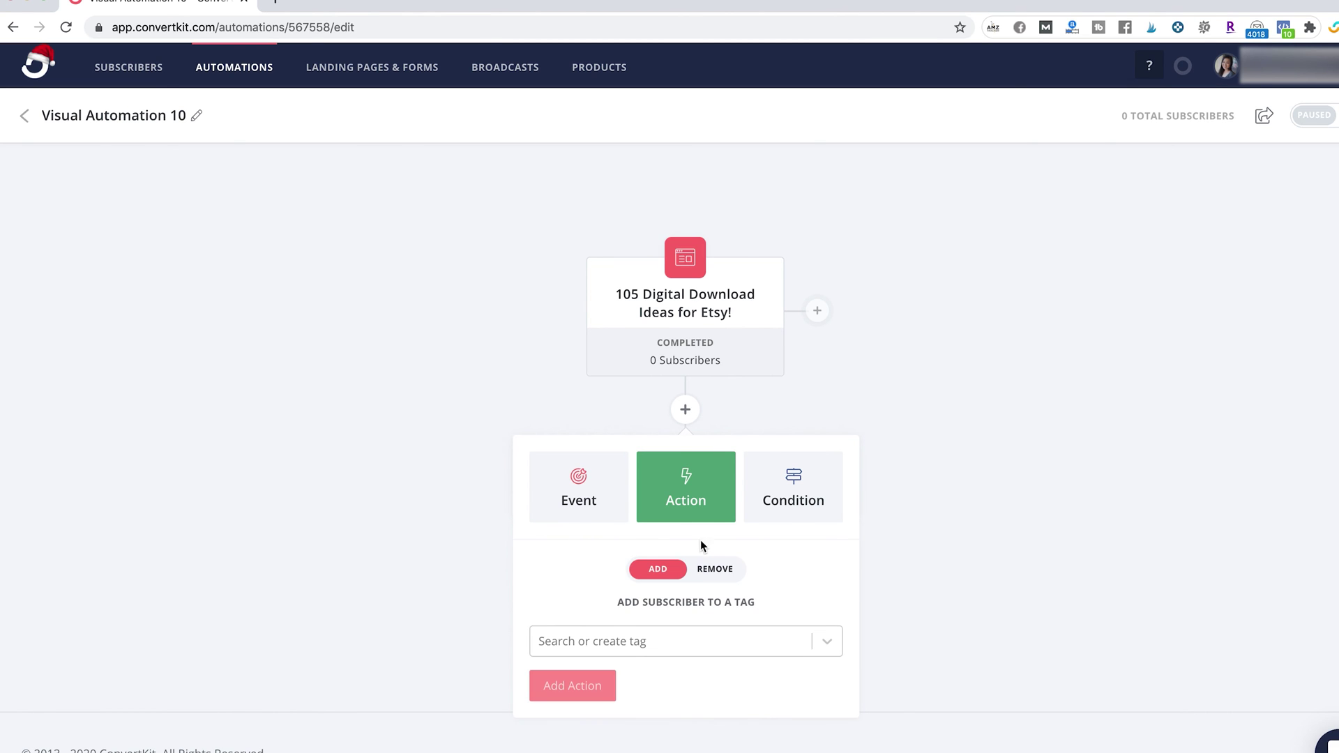
left_click(664, 641)
type("etsy")
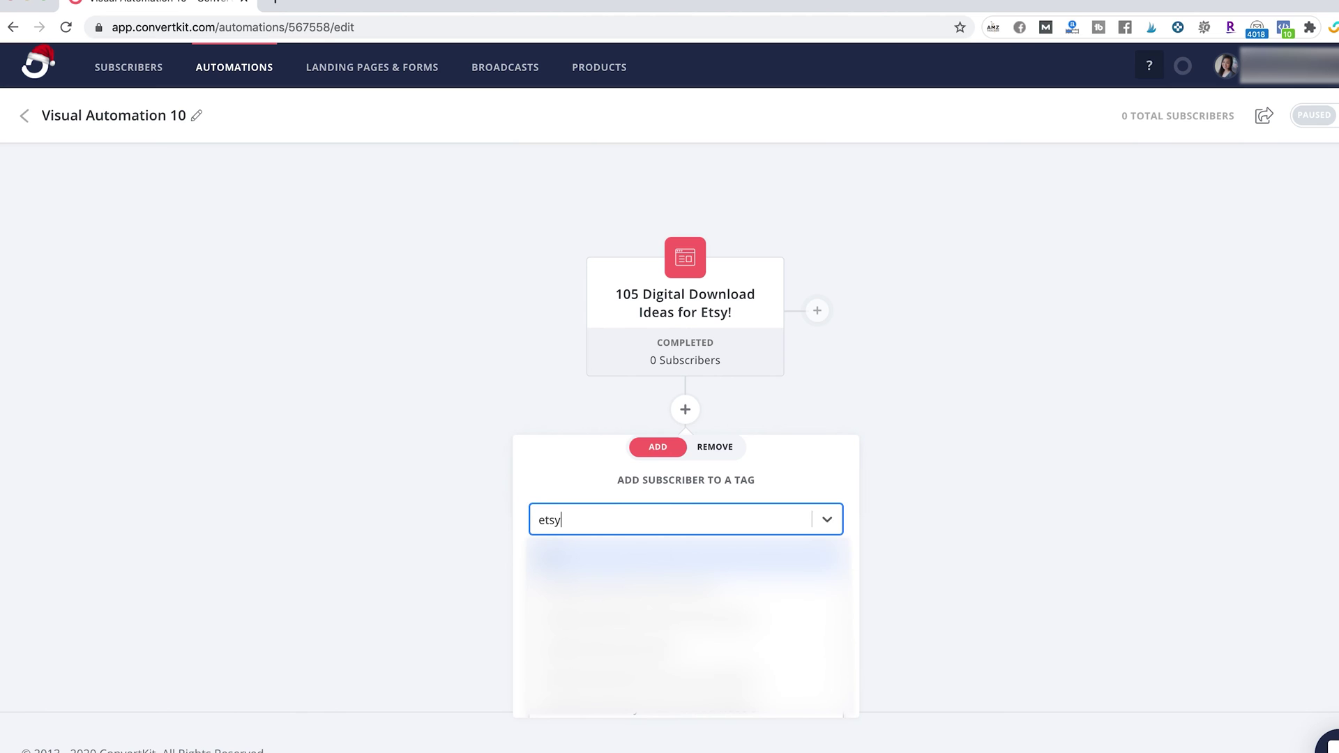
key("Return")
left_click(578, 687)
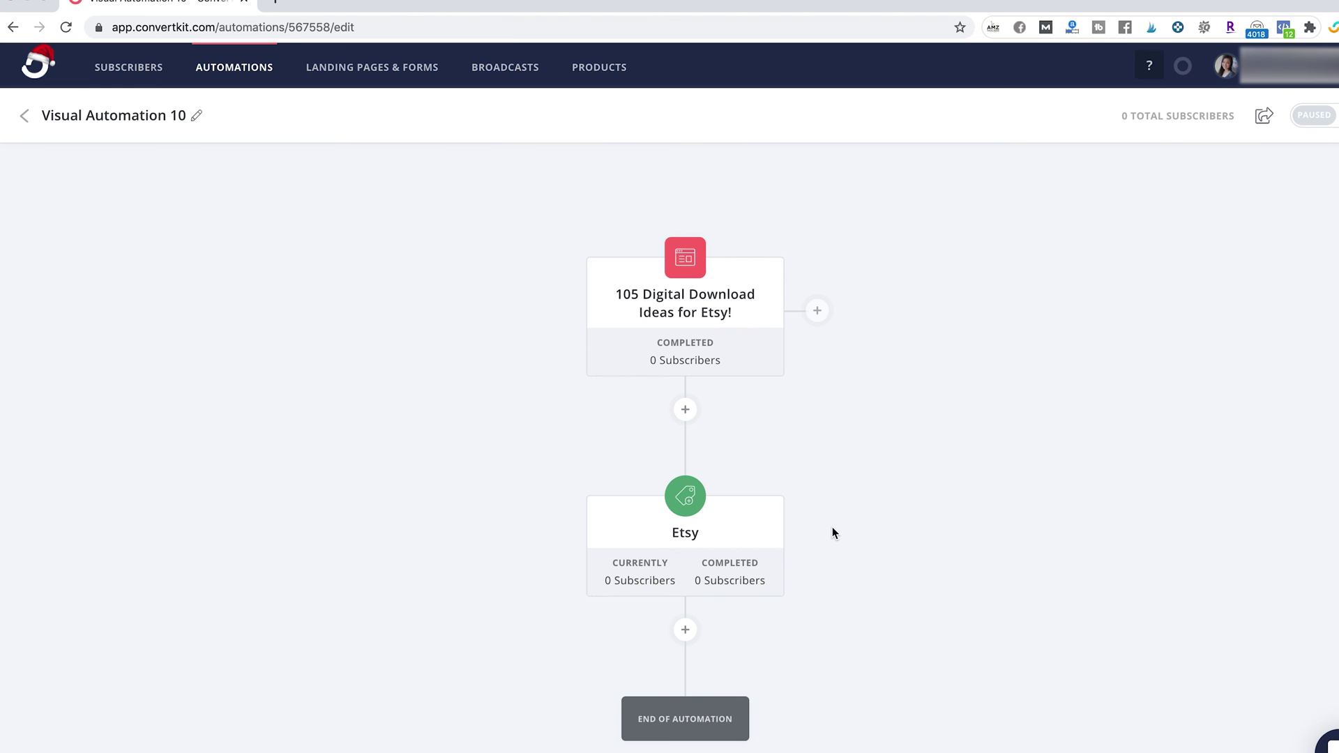
Add an action enrolling subscribers in the Etsy 3-Day Crash Course email sequence.
left_click(685, 630)
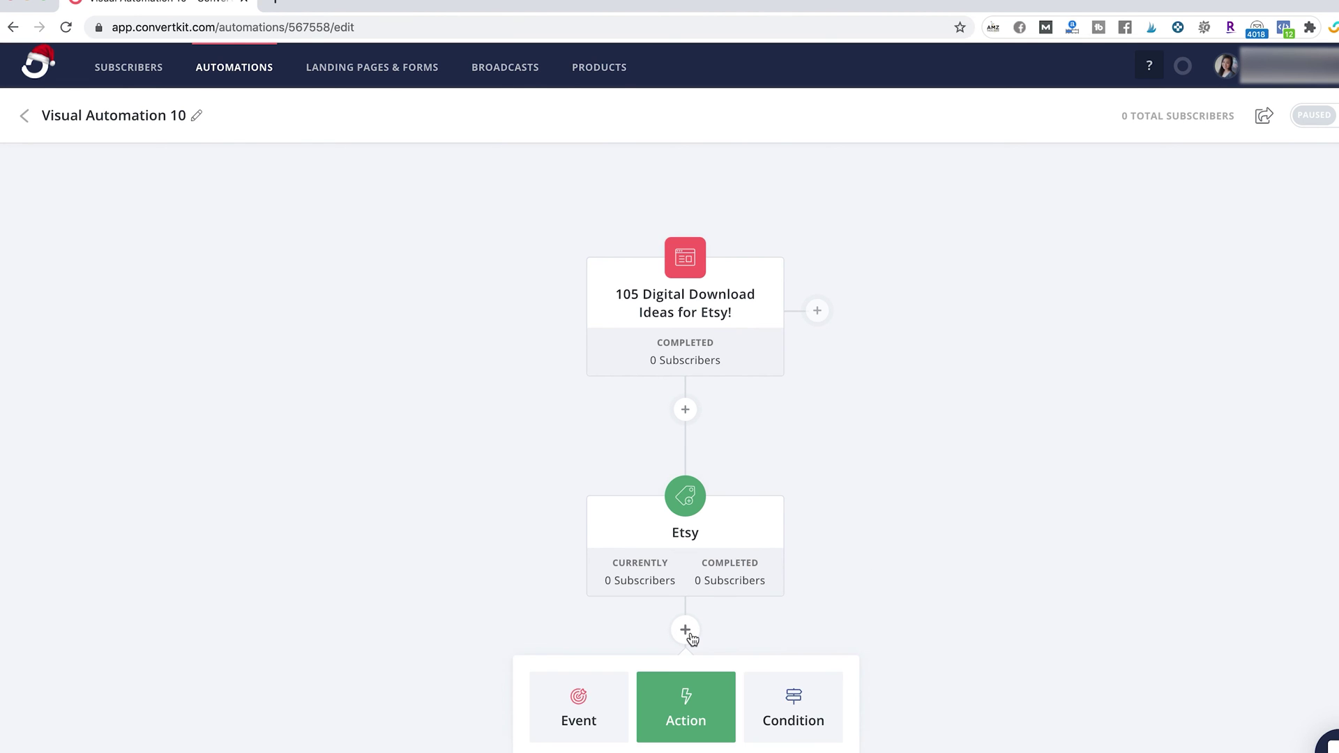
scroll(689, 638, "down", 3)
left_click(648, 667)
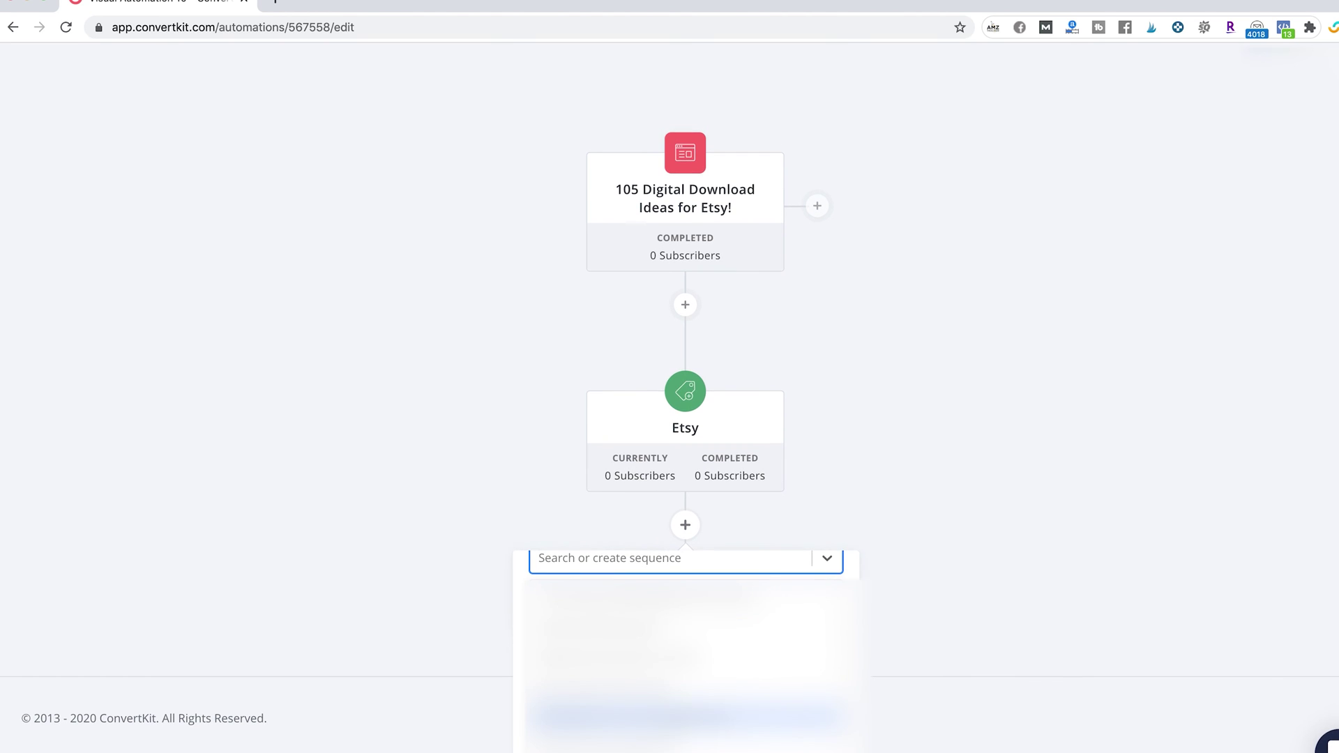
left_click(652, 738)
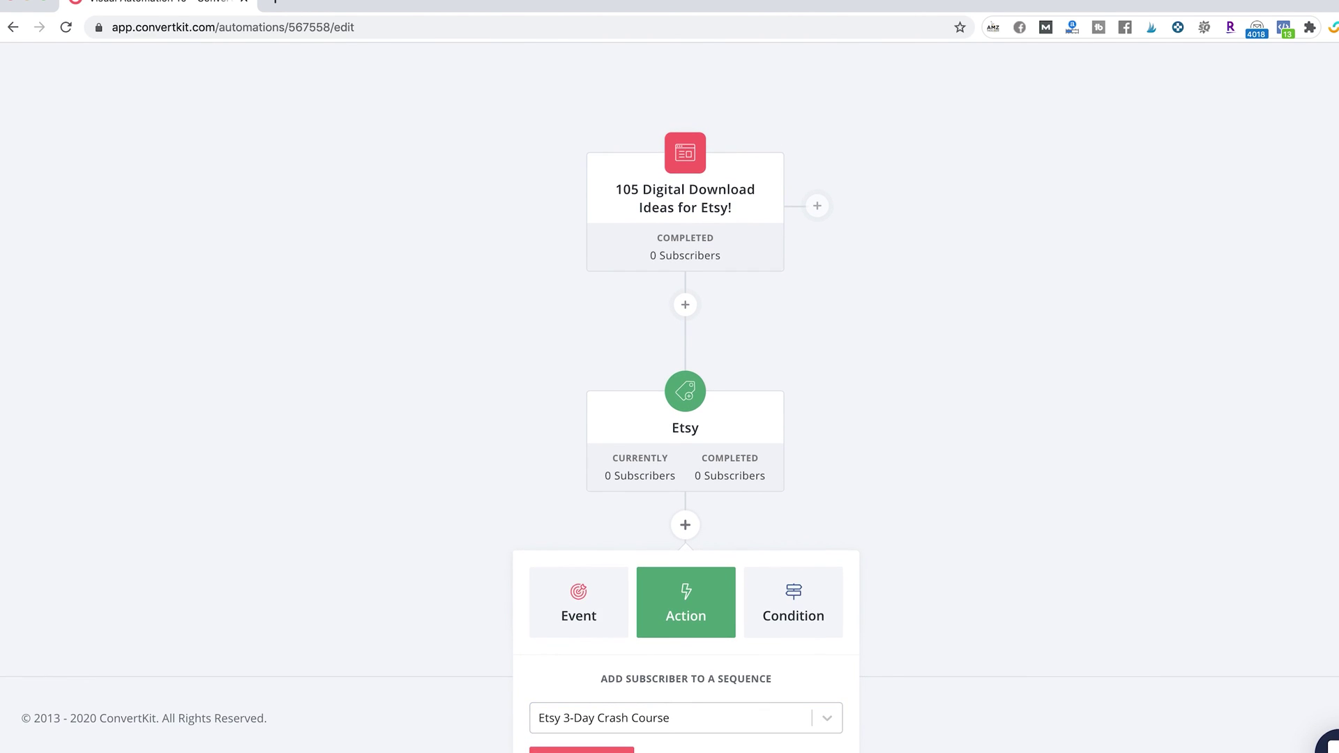
left_click(586, 748)
scroll(596, 630, "down", 2)
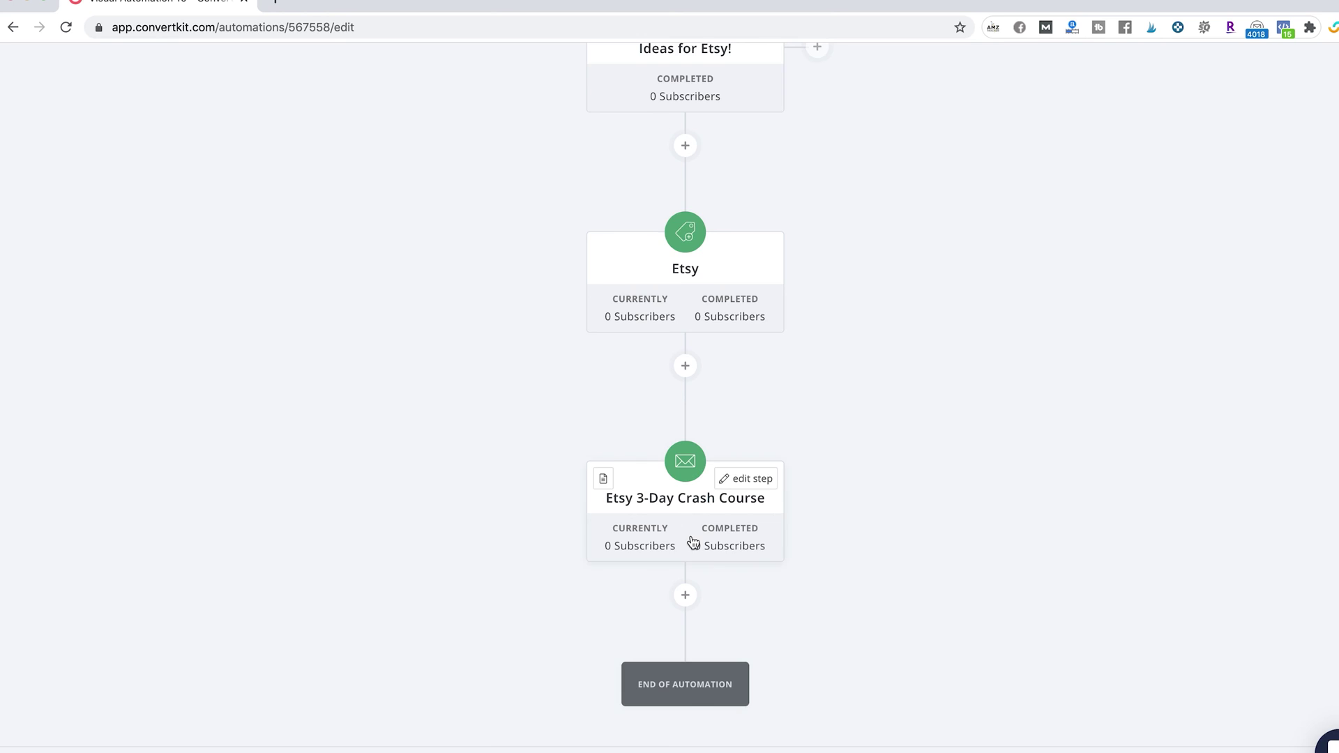
scroll(738, 577, "up", 2)
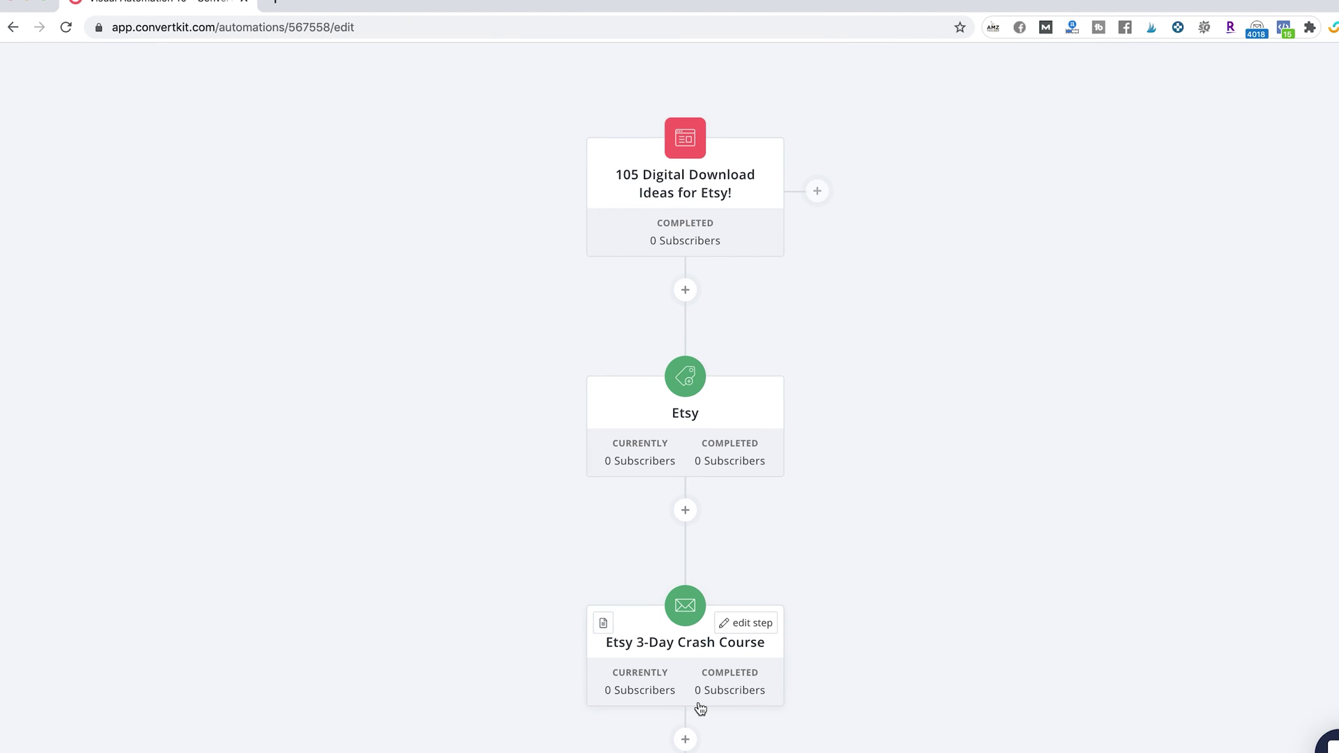
scroll(747, 628, "up", 2)
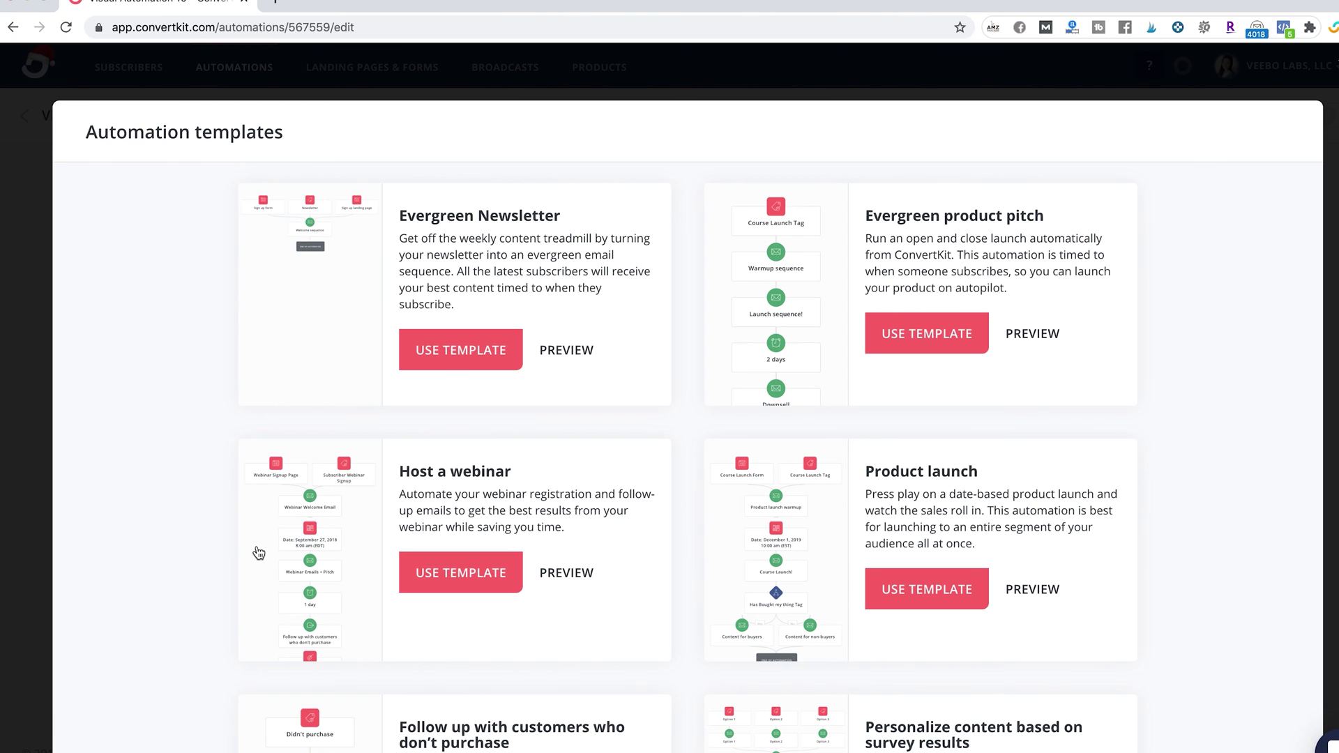
scroll(945, 332, "down", 3)
scroll(945, 332, "up", 2)
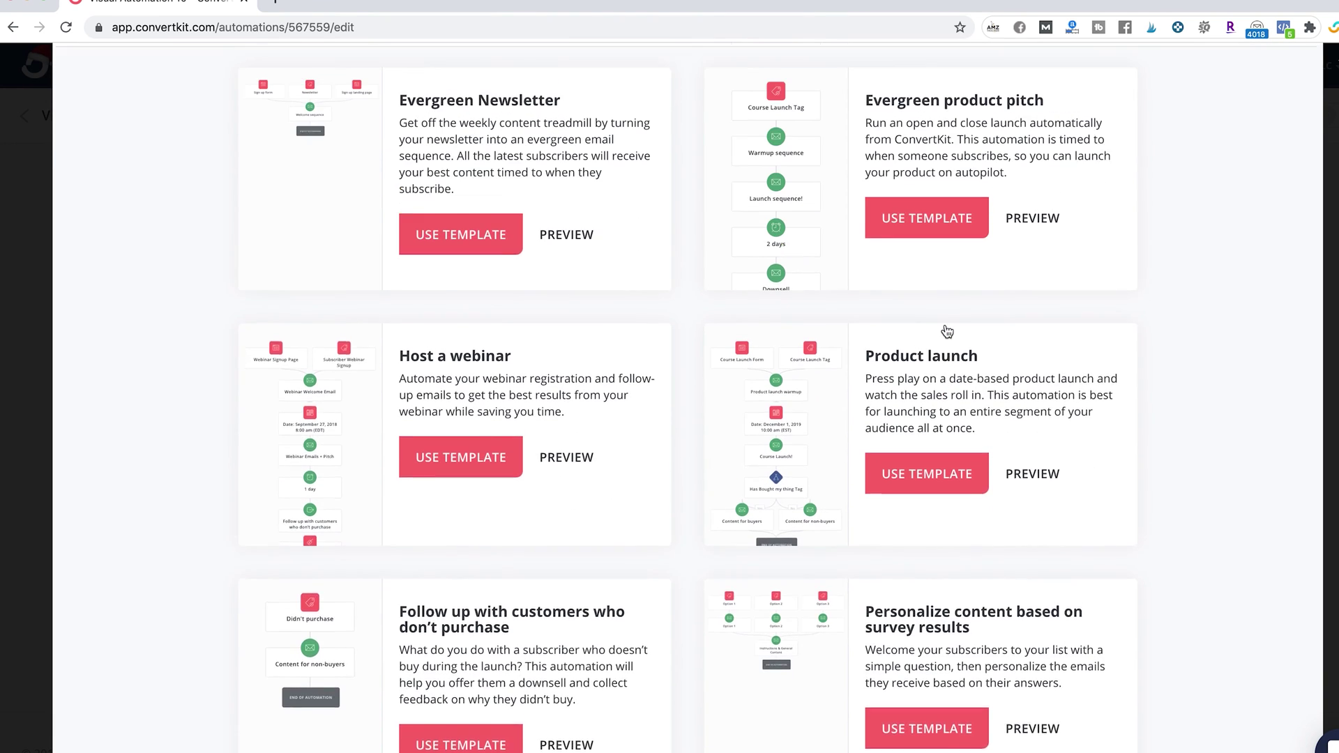
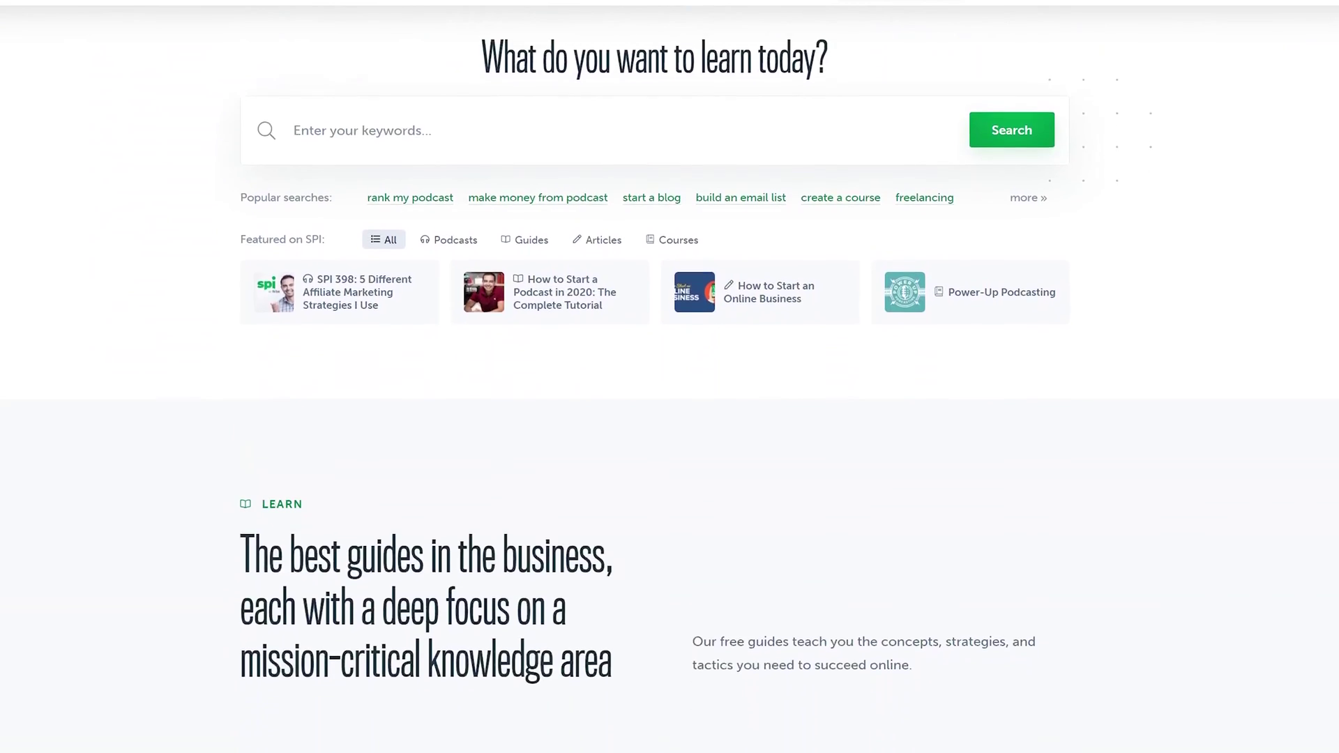
scroll(649, 410, "down", 2)
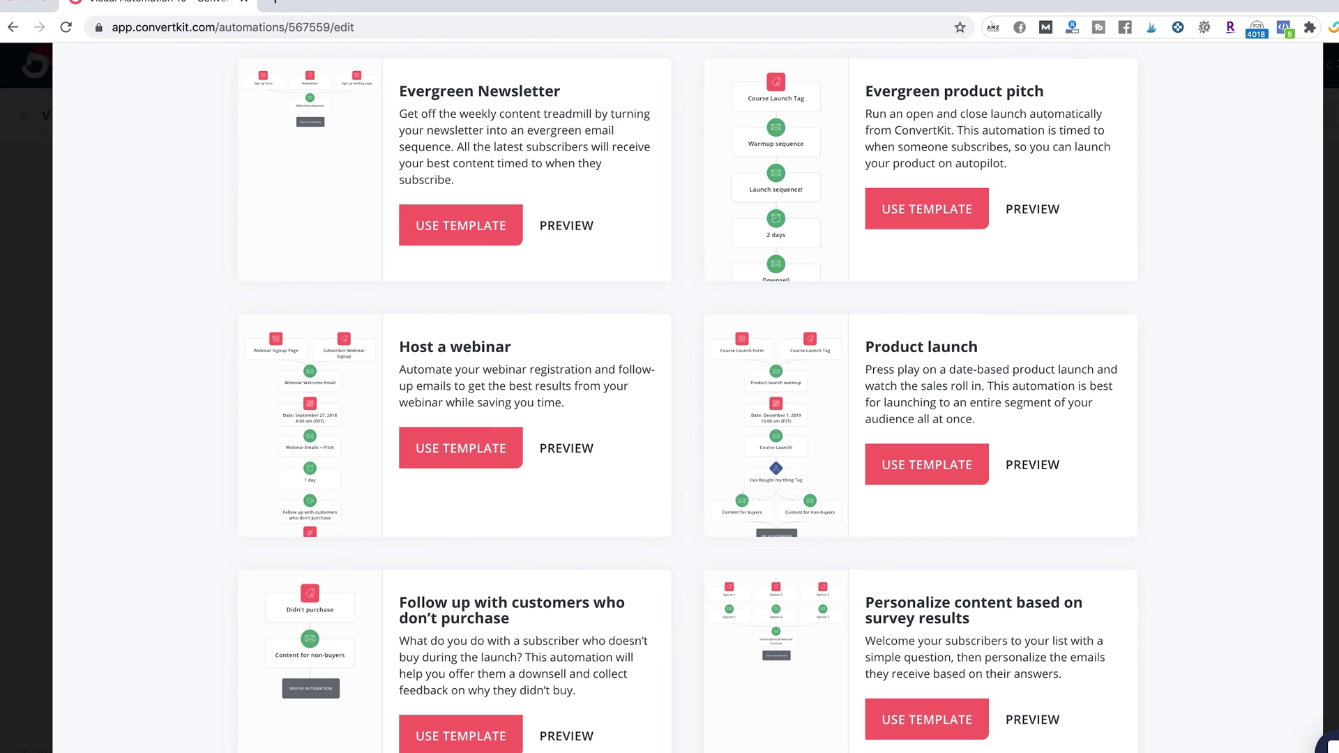
Leave the empty automation and create a new sequence called 'Etsy'.
key("Escape")
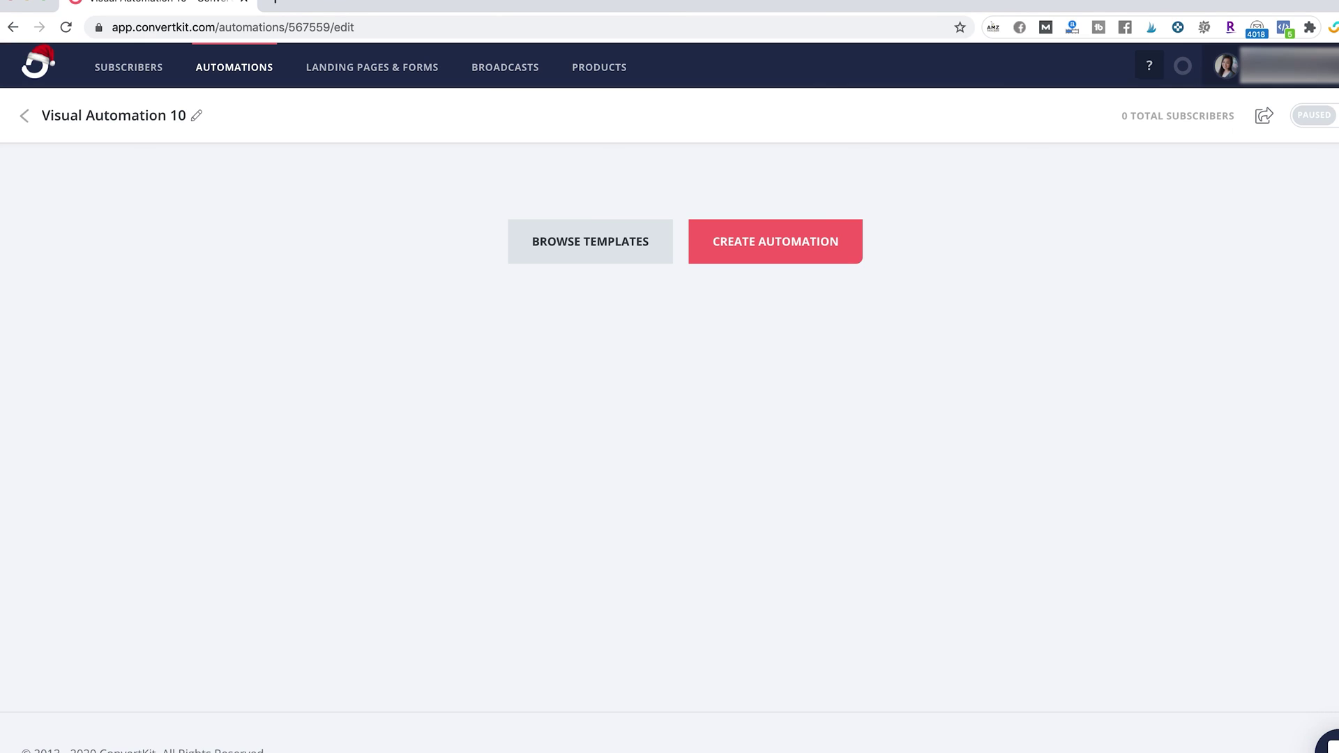
left_click(24, 117)
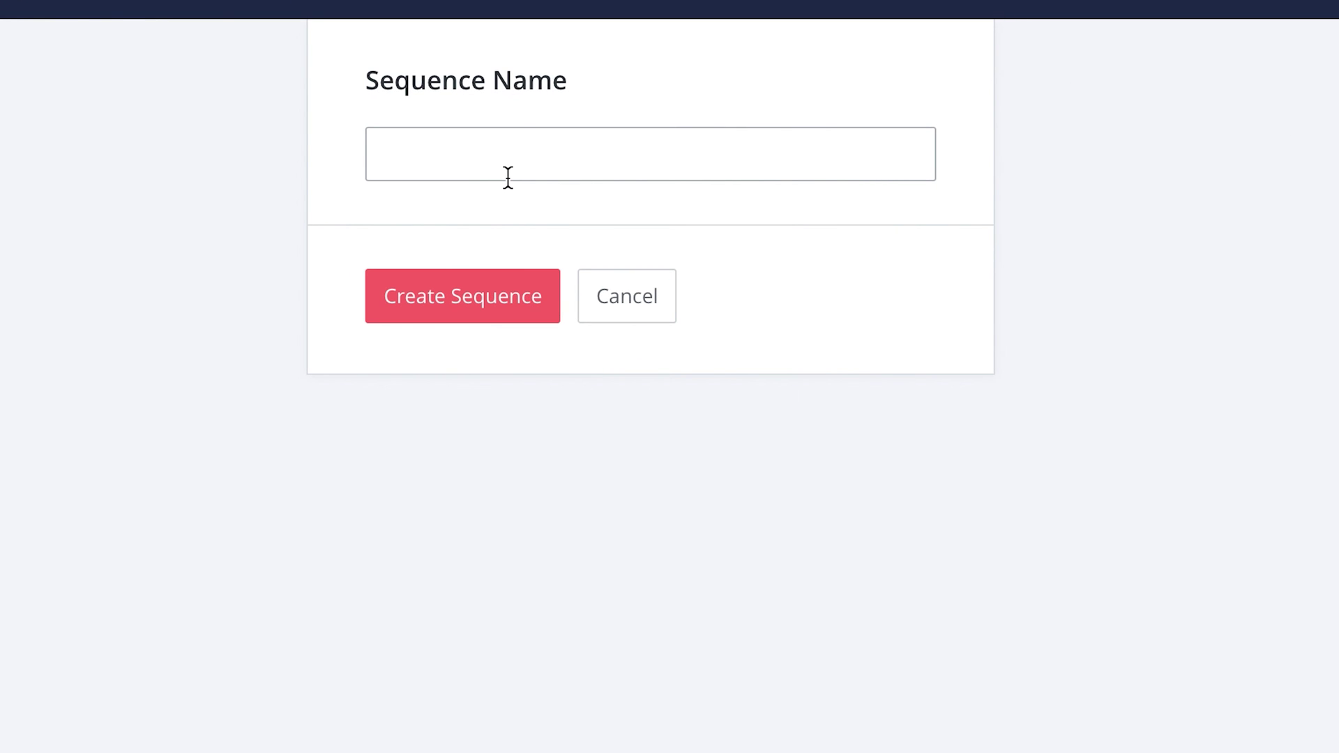
type("Etsy")
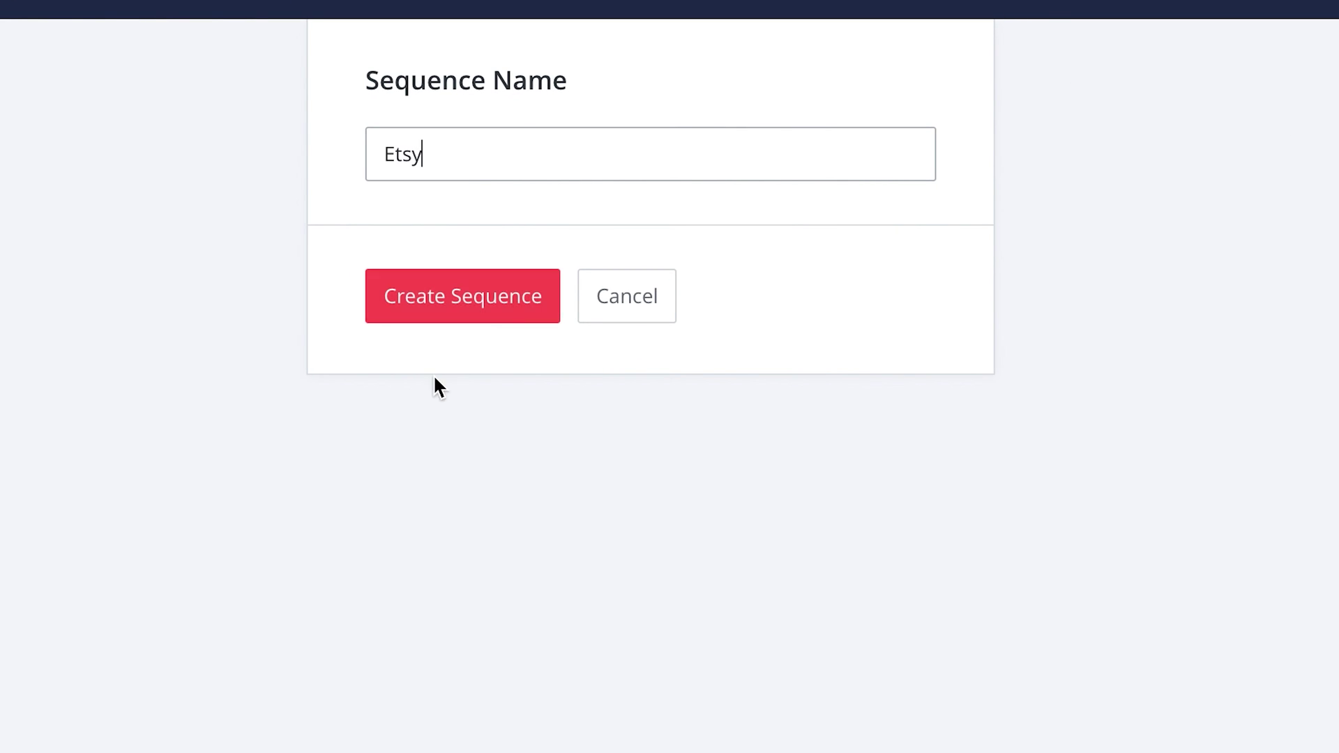
left_click(423, 315)
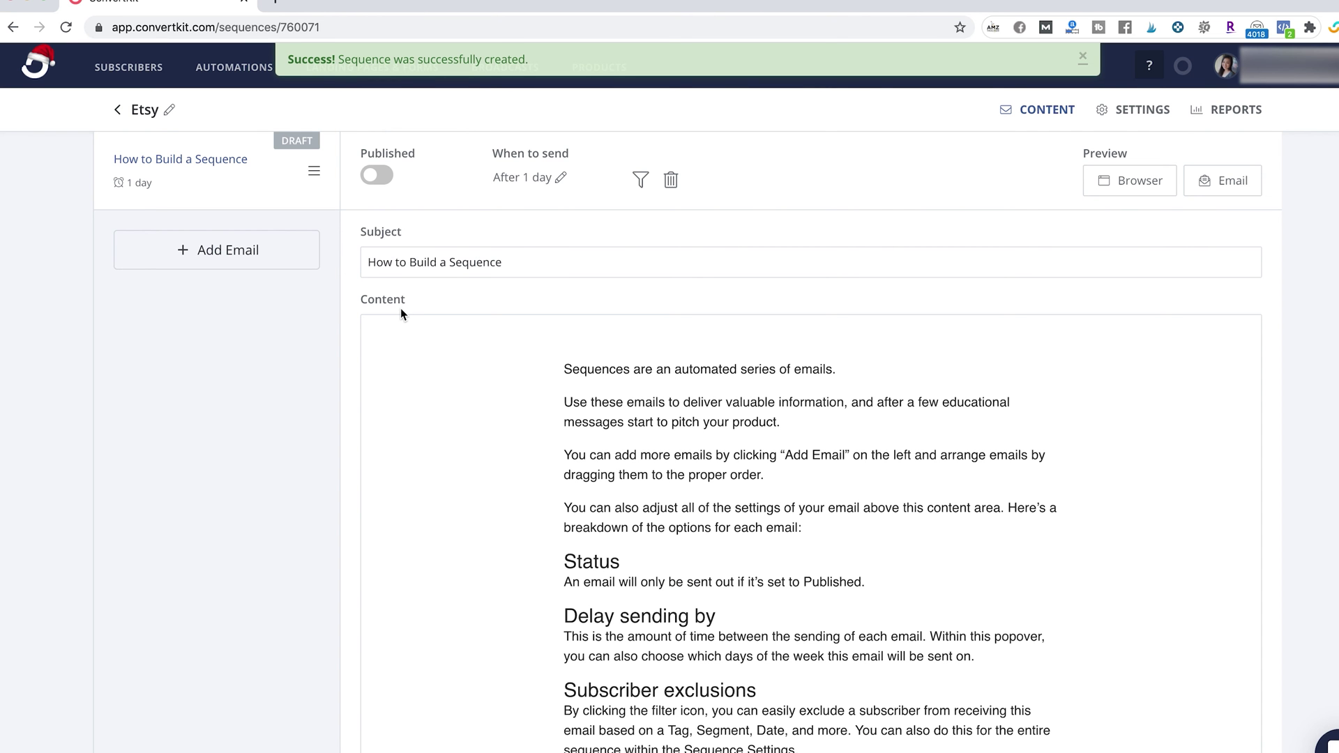
Set the email subject to 'Welcome to our 5-Day Money Making Blog Crash Course!'.
triple_click(422, 262)
type("We")
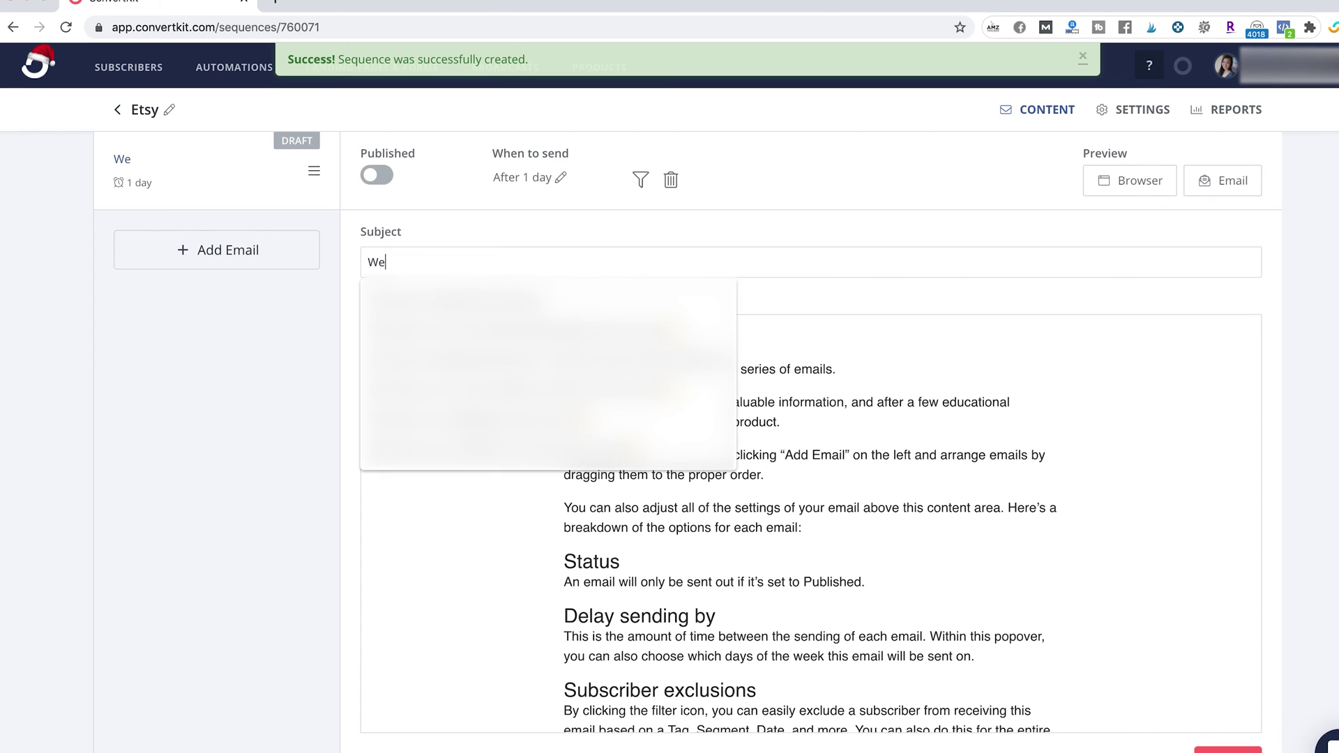
type("lcome to")
key("Down")
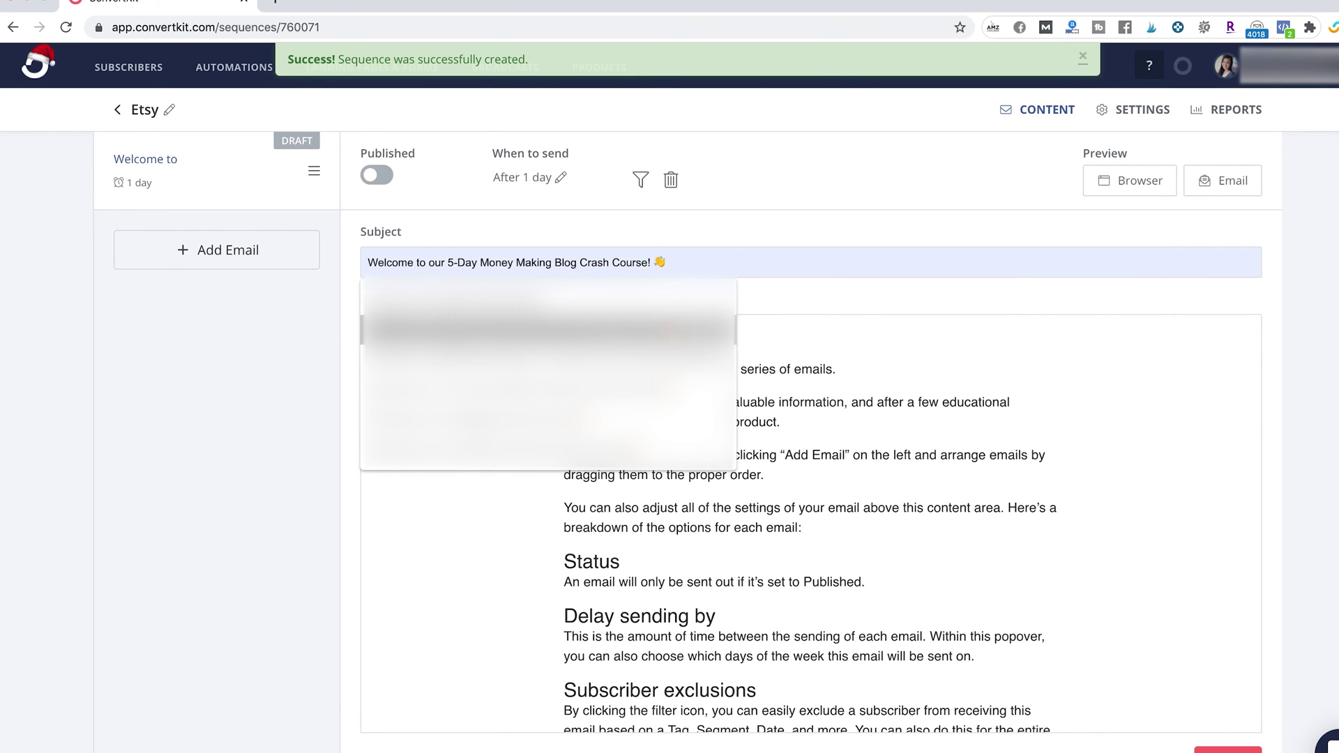
key("Return")
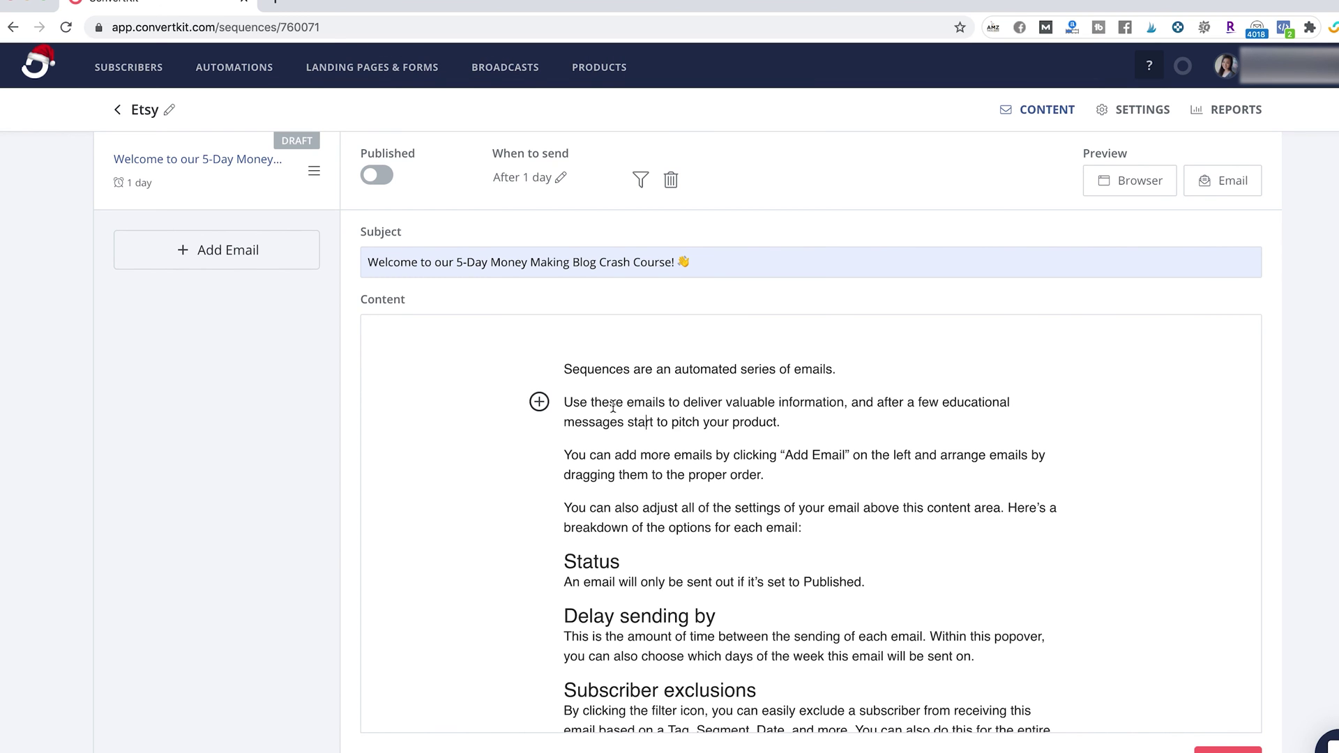
Replace the sample body text with a 'Welcome to ___' opening line.
left_click_drag(564, 368, 761, 739)
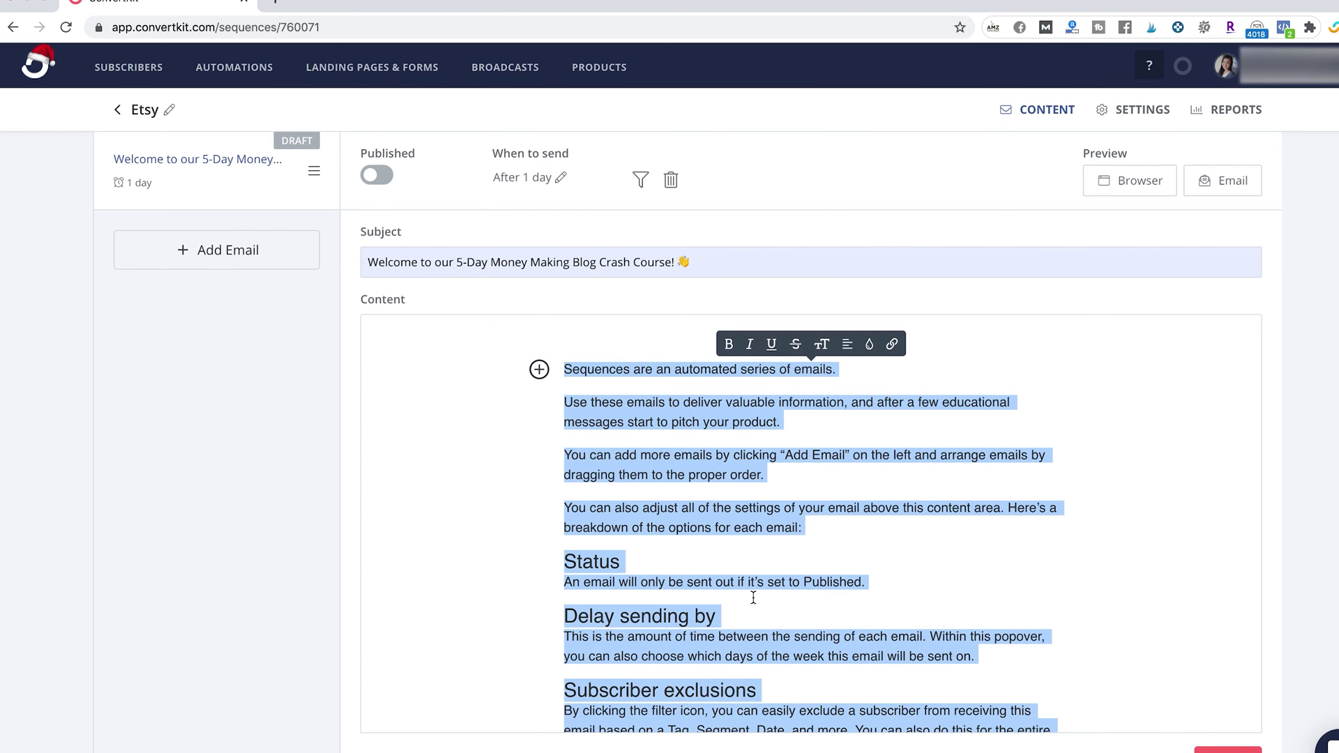
scroll(753, 597, "down", 3)
scroll(765, 551, "up", 2)
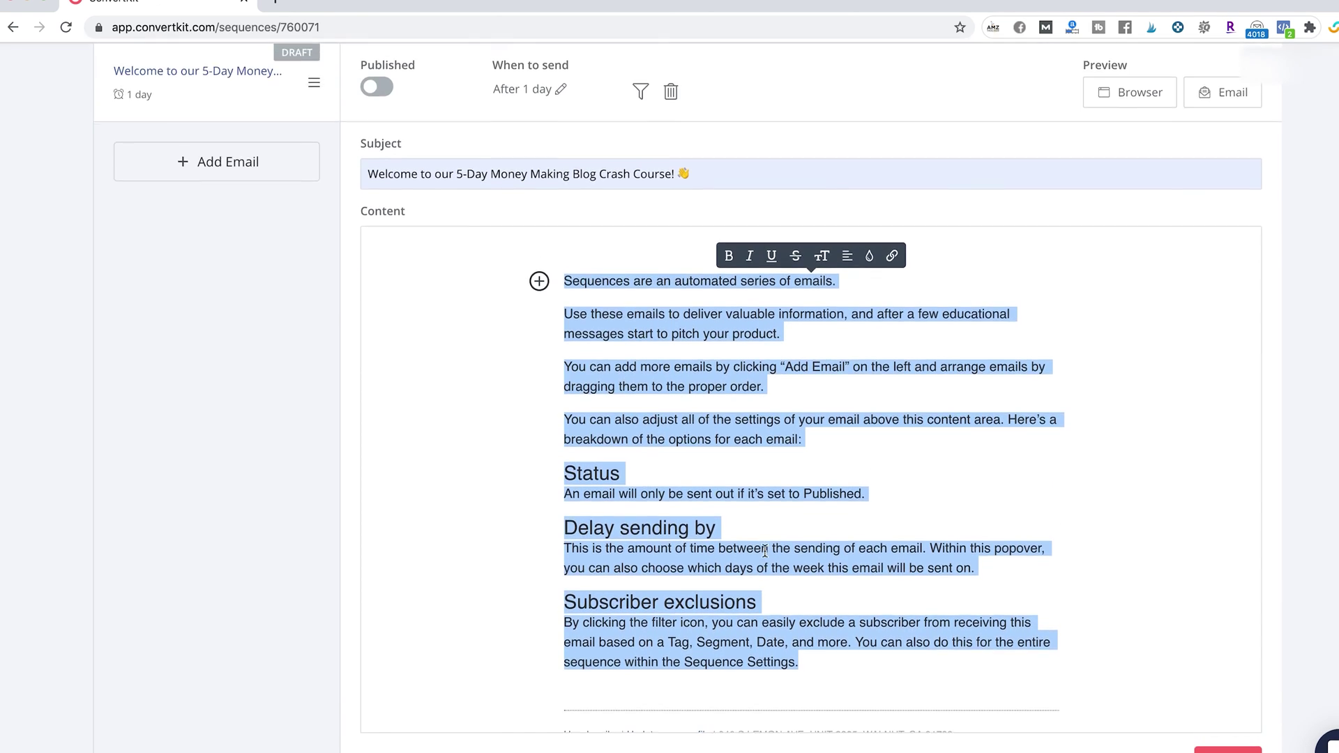
left_click(766, 551)
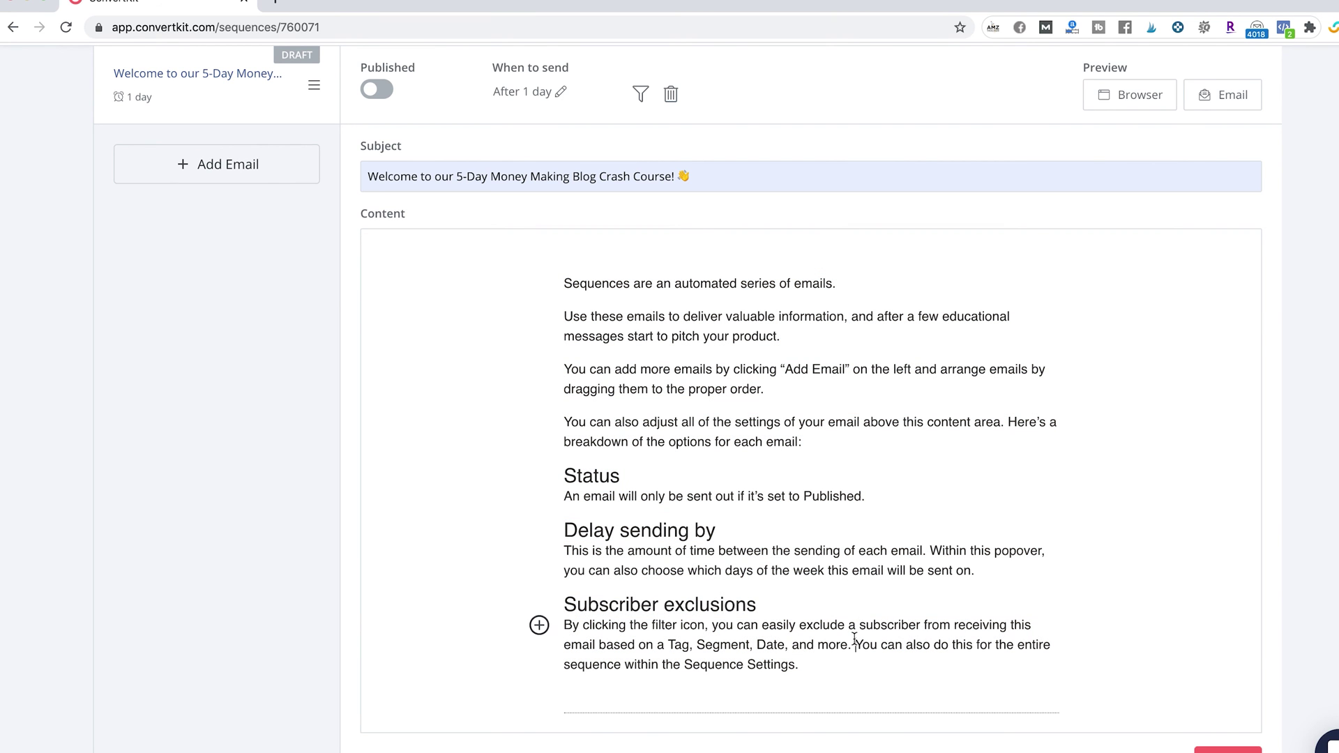
left_click_drag(801, 669, 557, 277)
scroll(565, 349, "up", 1)
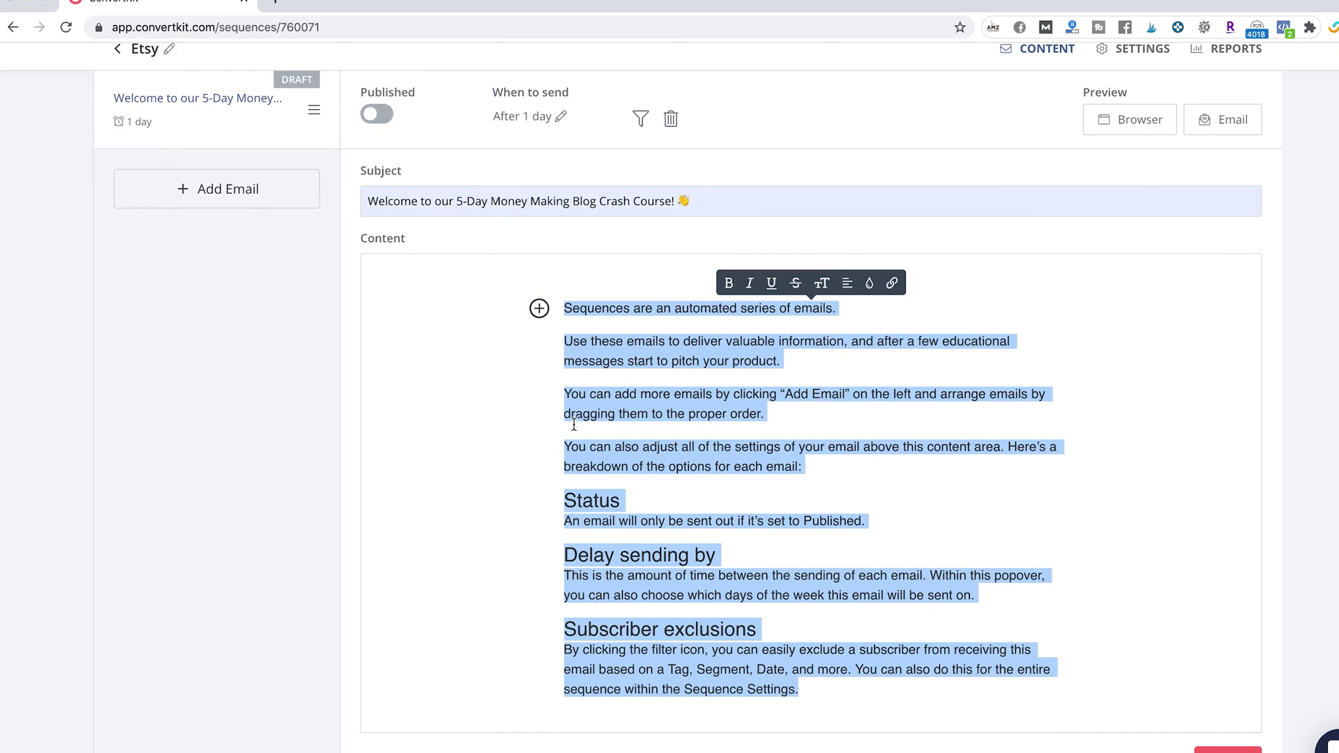
type("Welcome to ")
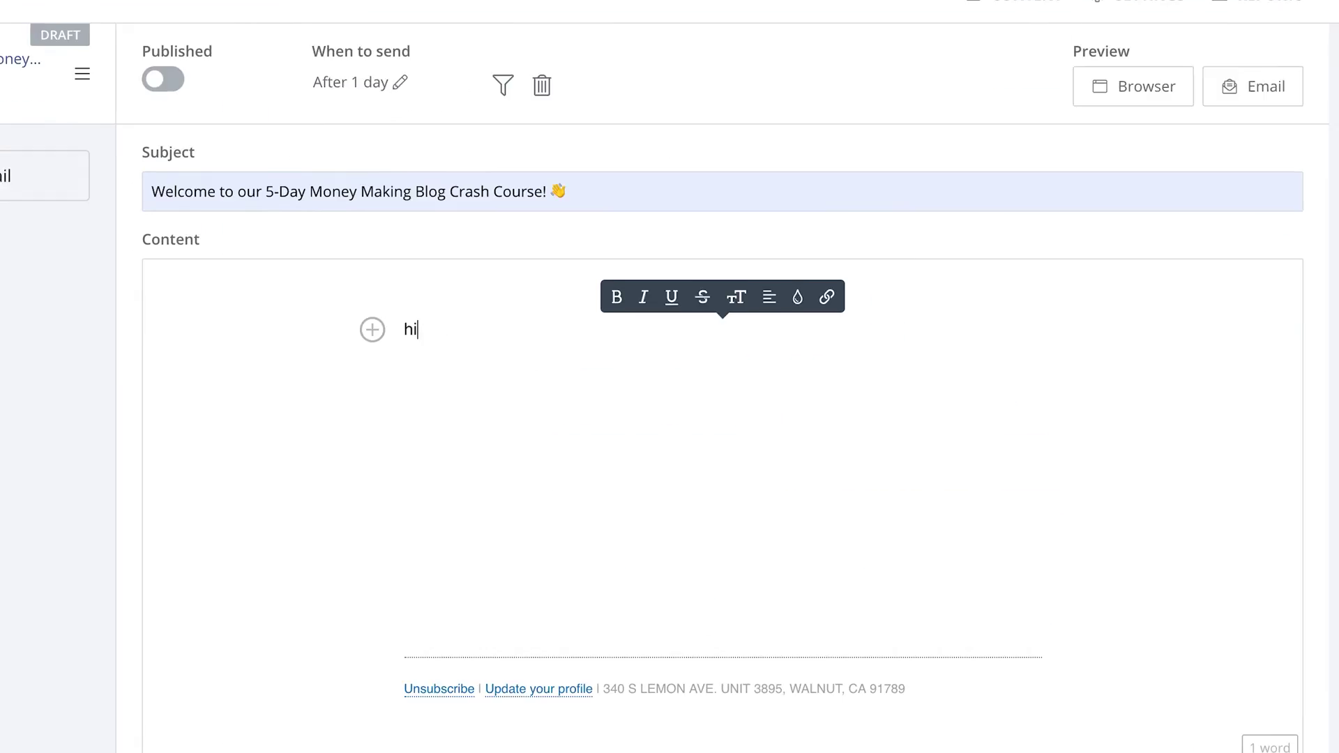
type("___")
key("Return")
Add a line about yourself and your mission, then a question-for-your-audience line.
type("Talk about your s")
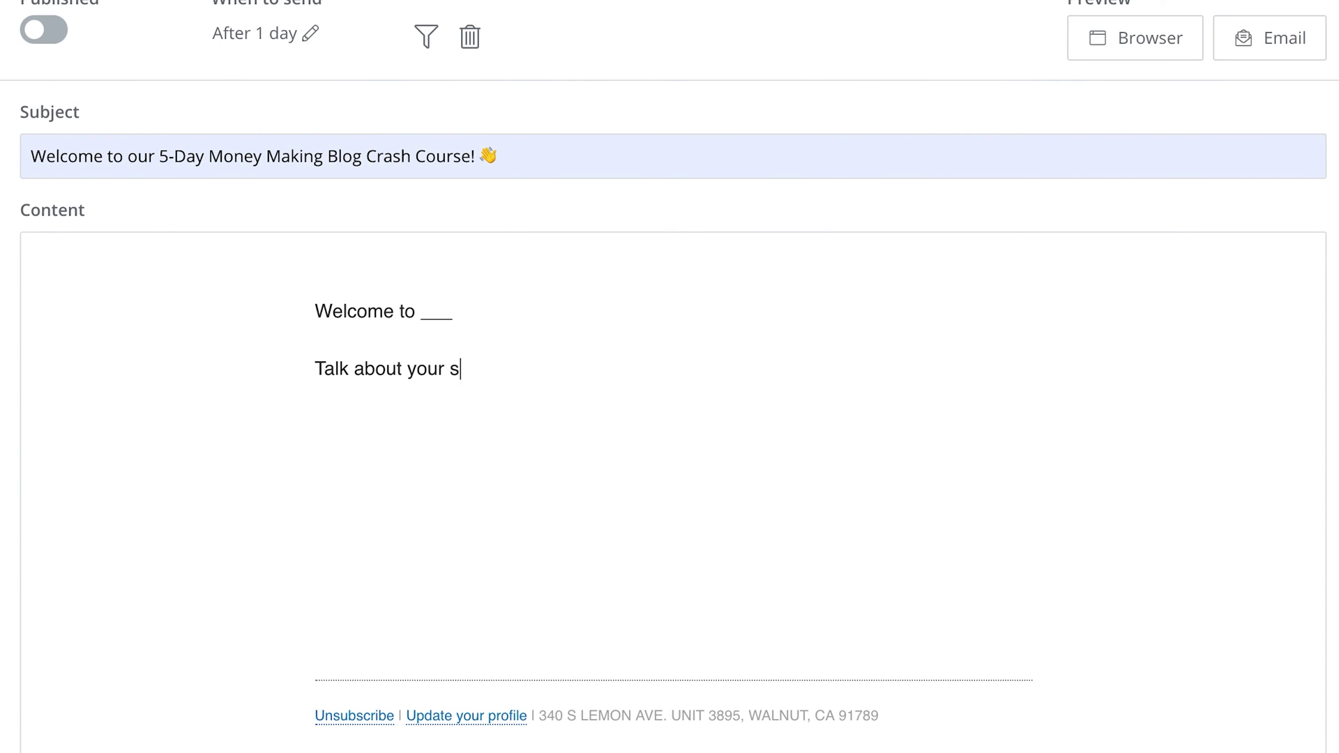
key("BackSpace")
type("self . a")
type("nd what your missionis.")
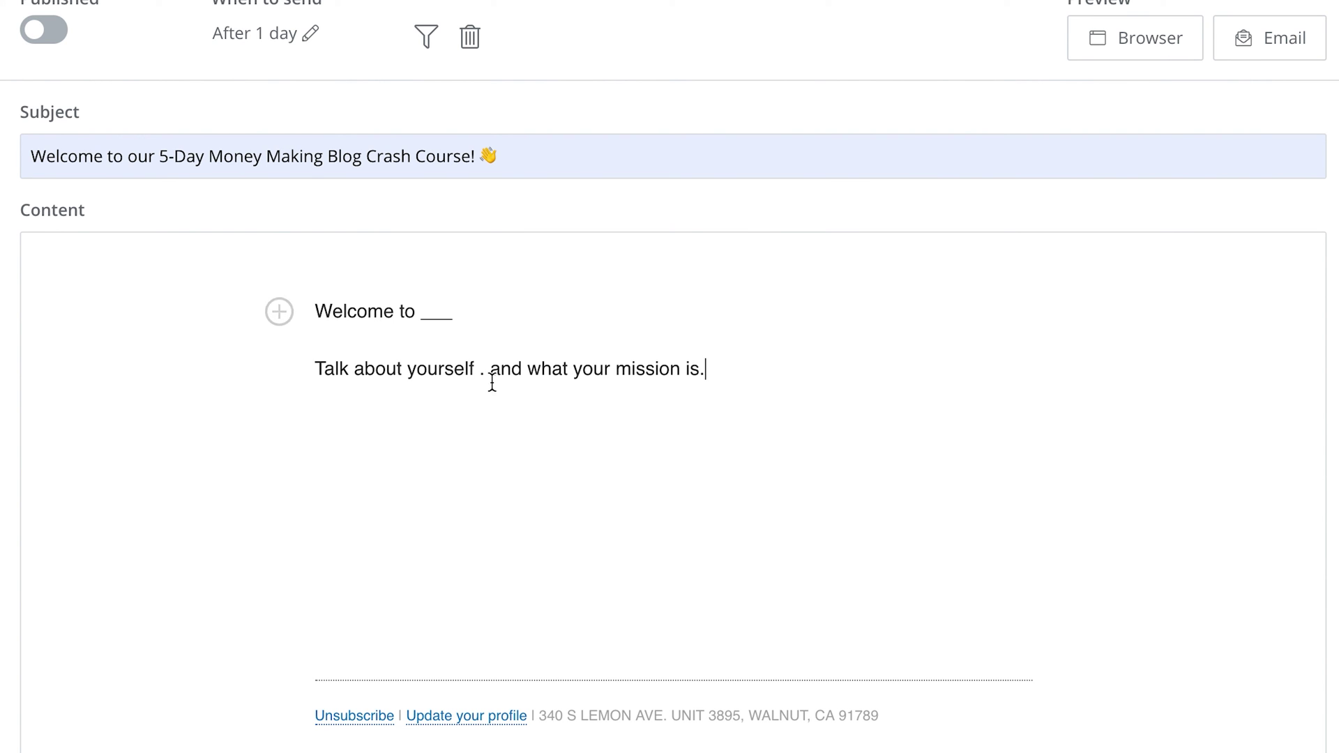
left_click(486, 370)
key("BackSpace")
key("BackSpace")
key("End")
key("Return")
key("Return")
type("Aks a question to ")
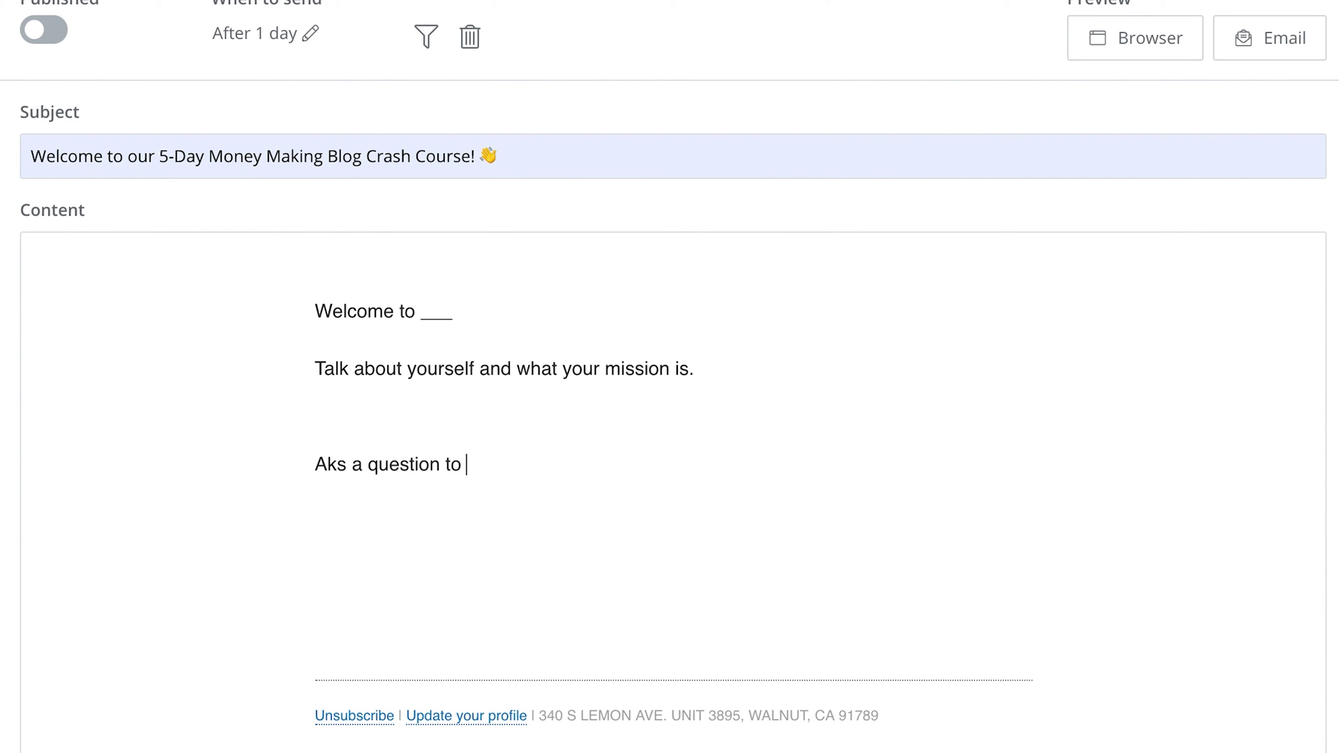
type("your audience")
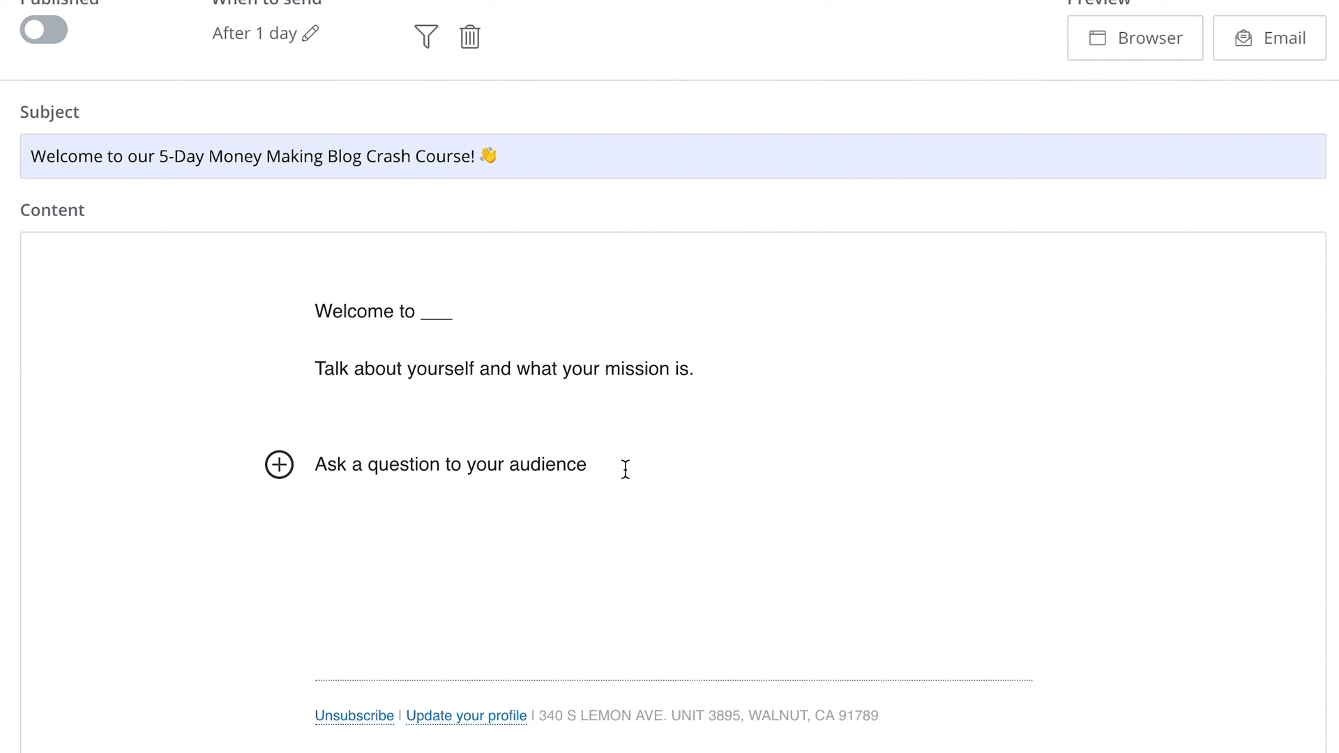
Set the welcome email to send immediately with a 0-day delay.
left_click(218, 56)
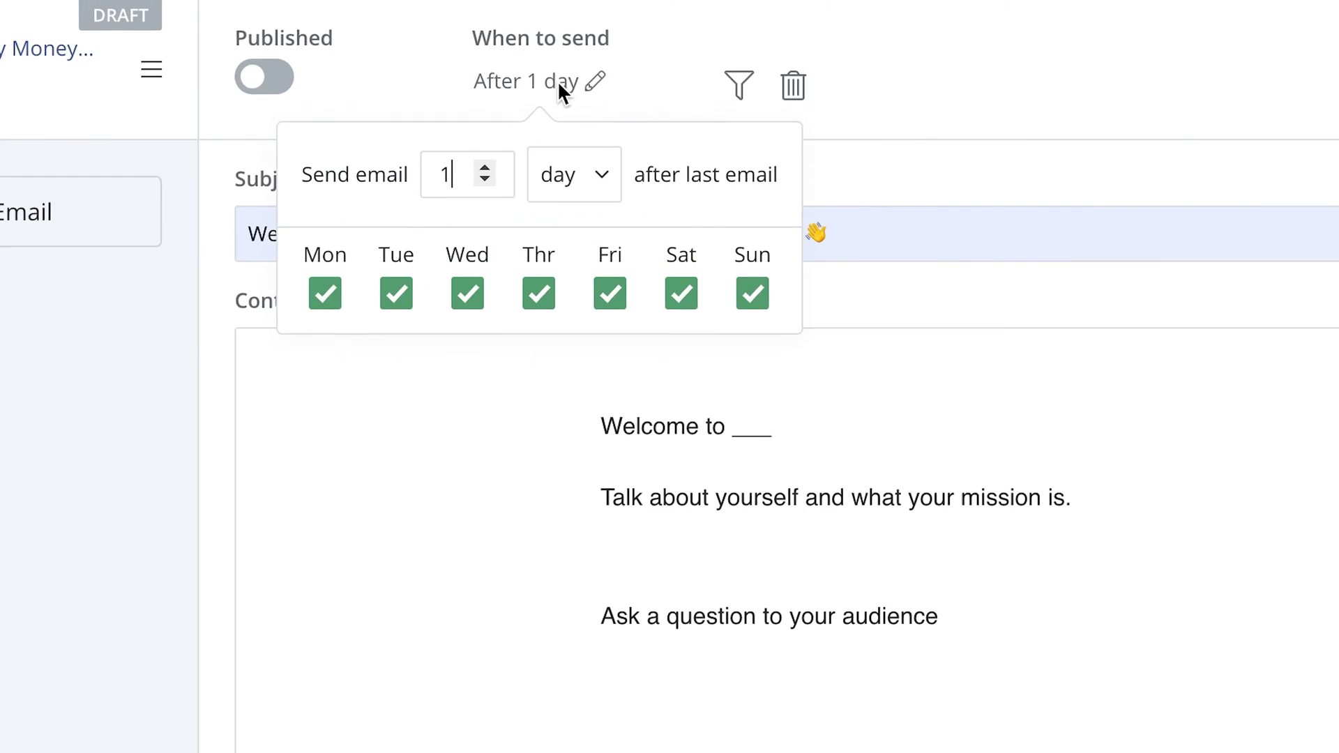
left_click(221, 111)
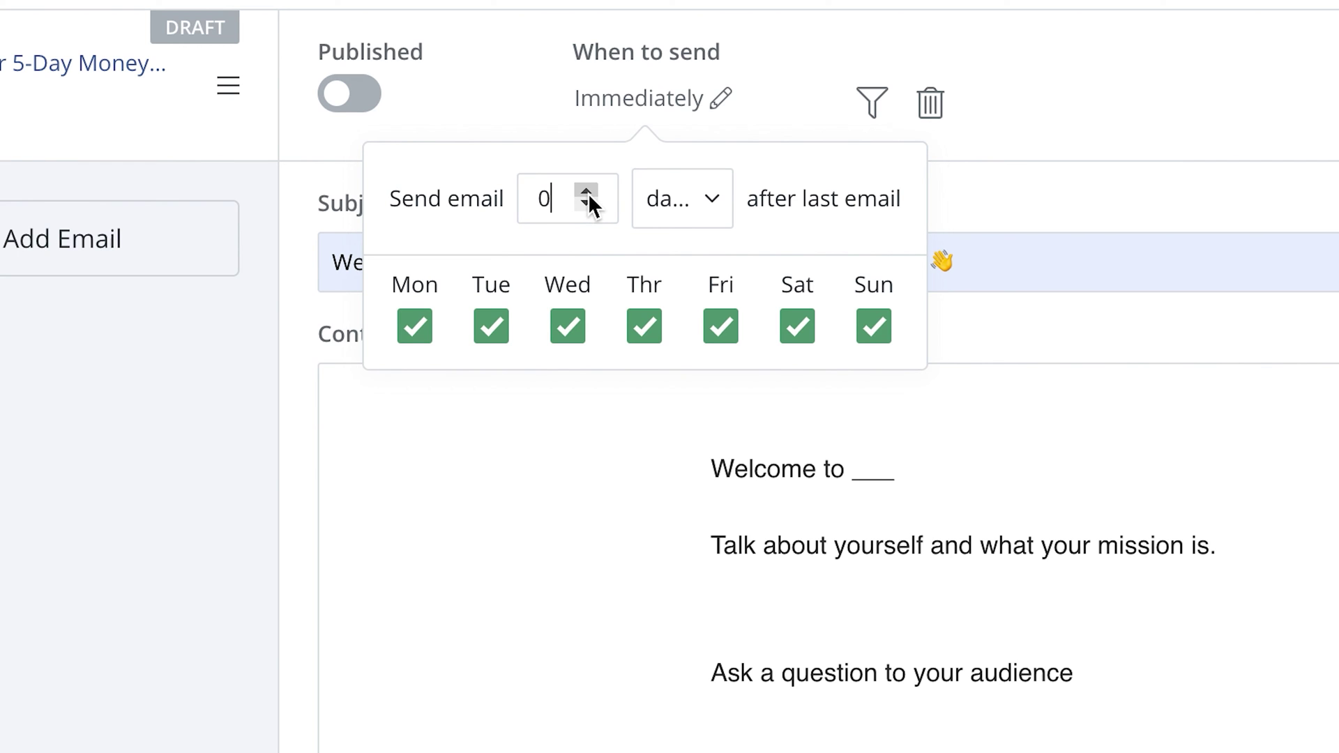
left_click(745, 603)
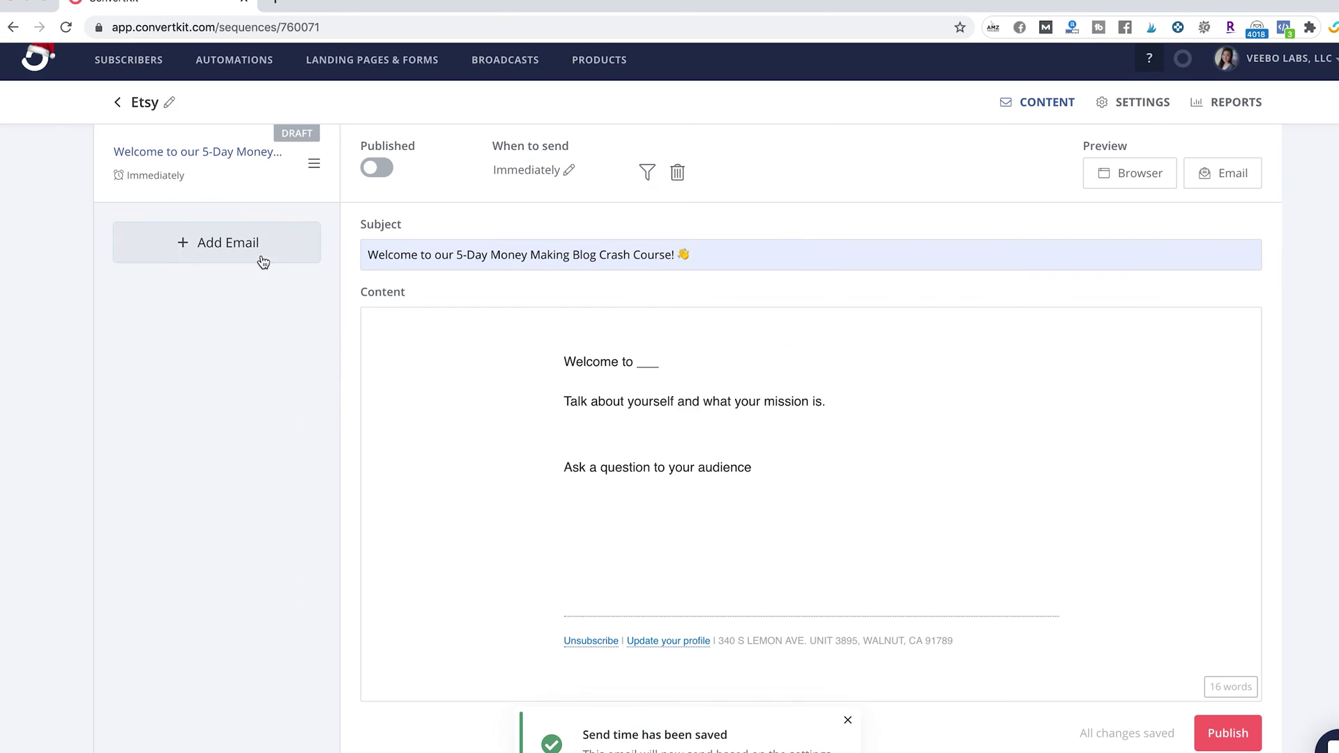
Add a second email with the subject '1st lesson'.
left_click(263, 262)
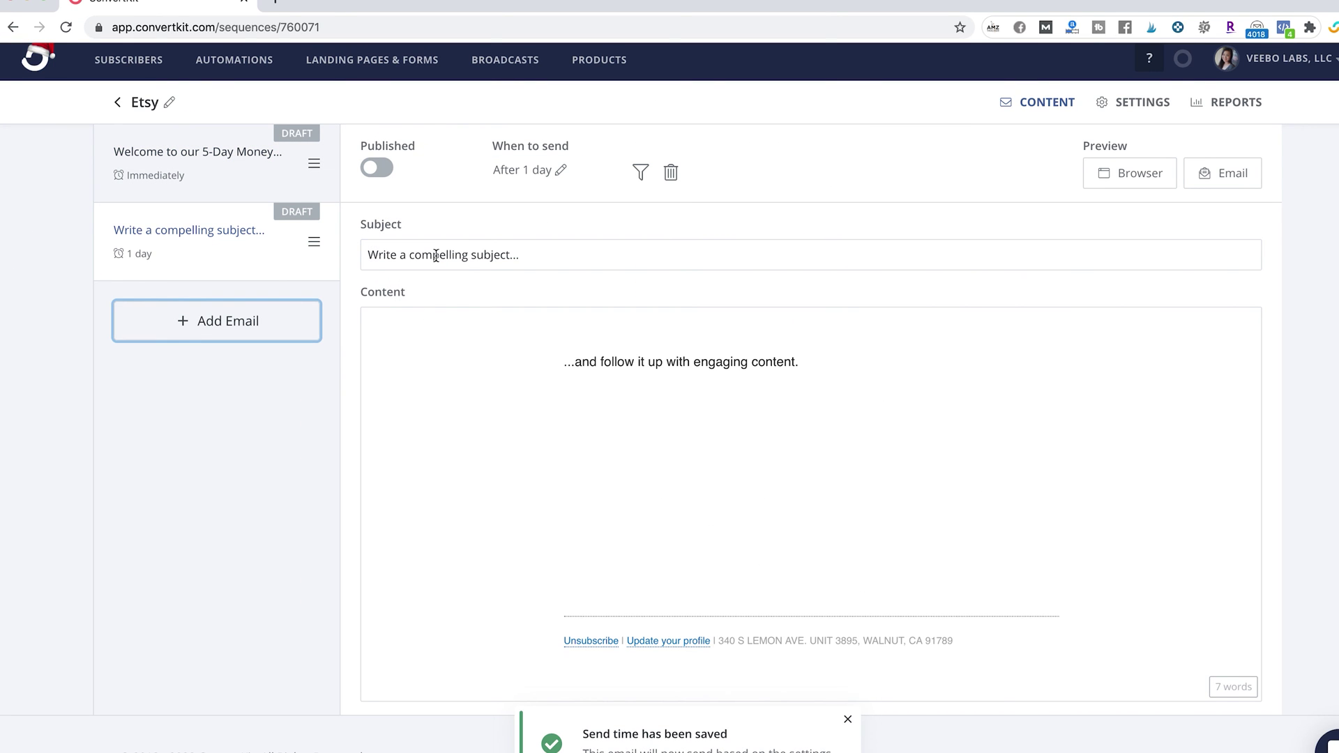
triple_click(470, 264)
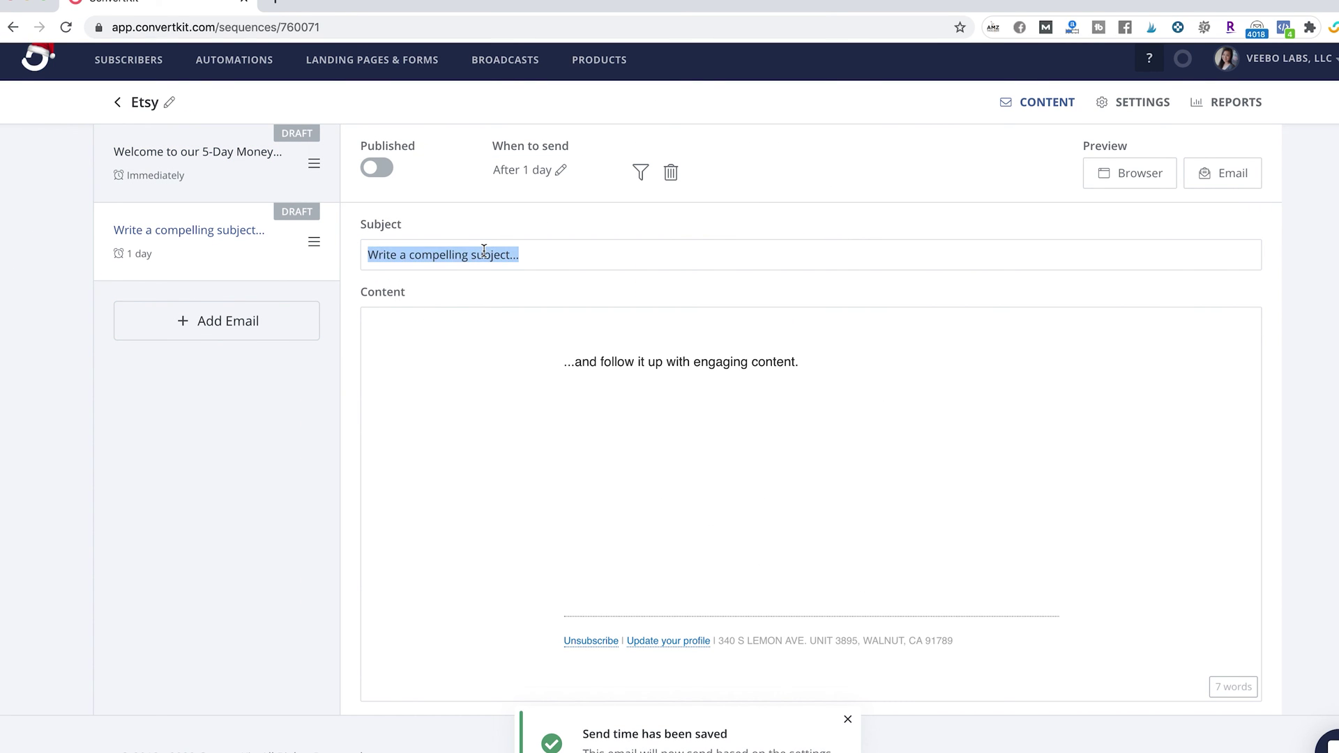
type("1st lesson")
key("BackSpace")
key("BackSpace")
key("BackSpace")
key("BackSpace")
key("BackSpace")
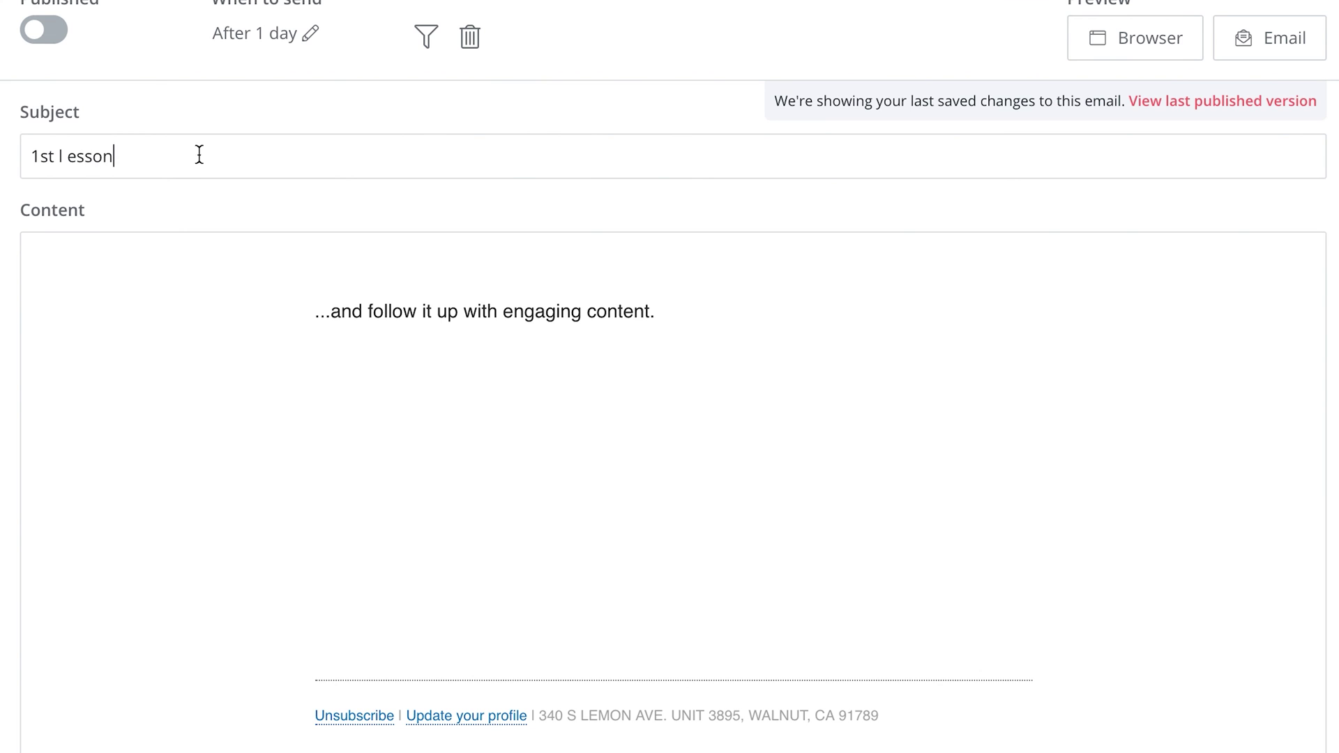
type("esson")
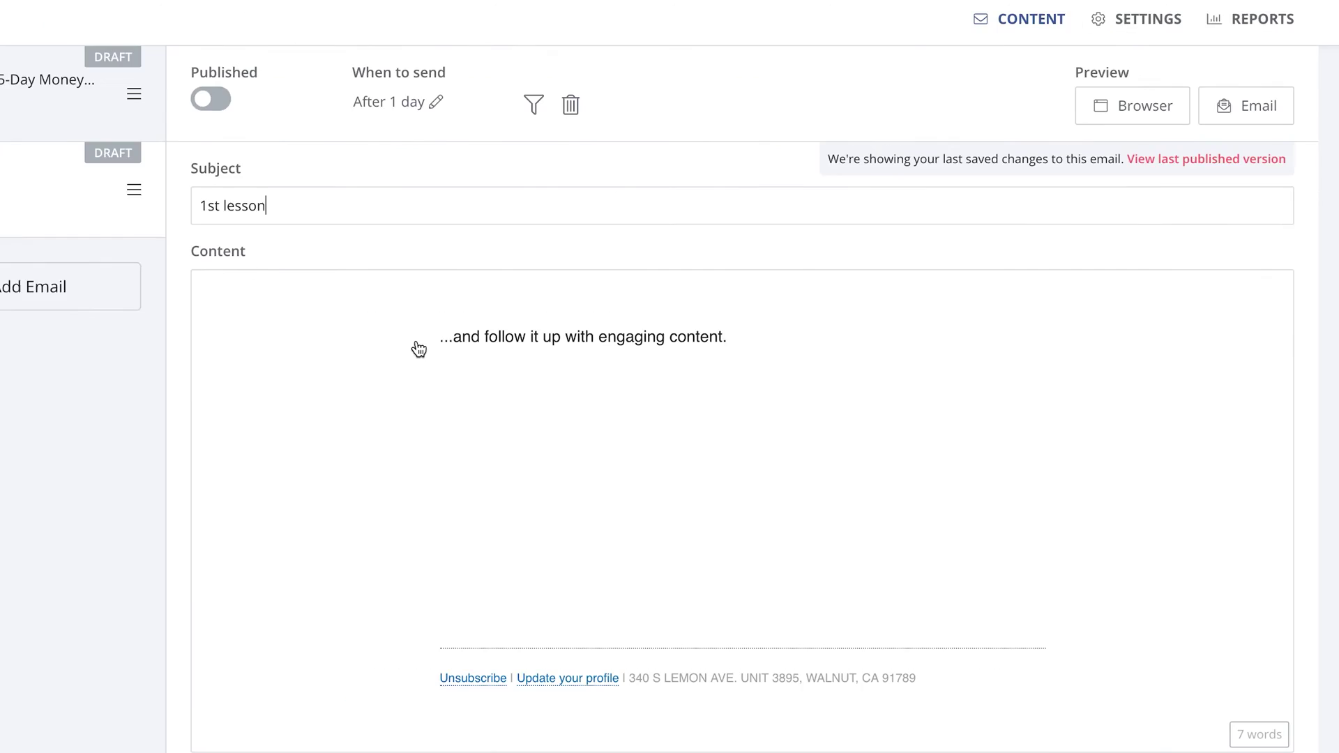
left_click(365, 312)
Add two more emails and send the last after 2 days, skipping Saturday and Sunday.
left_click(266, 333)
left_click(239, 397)
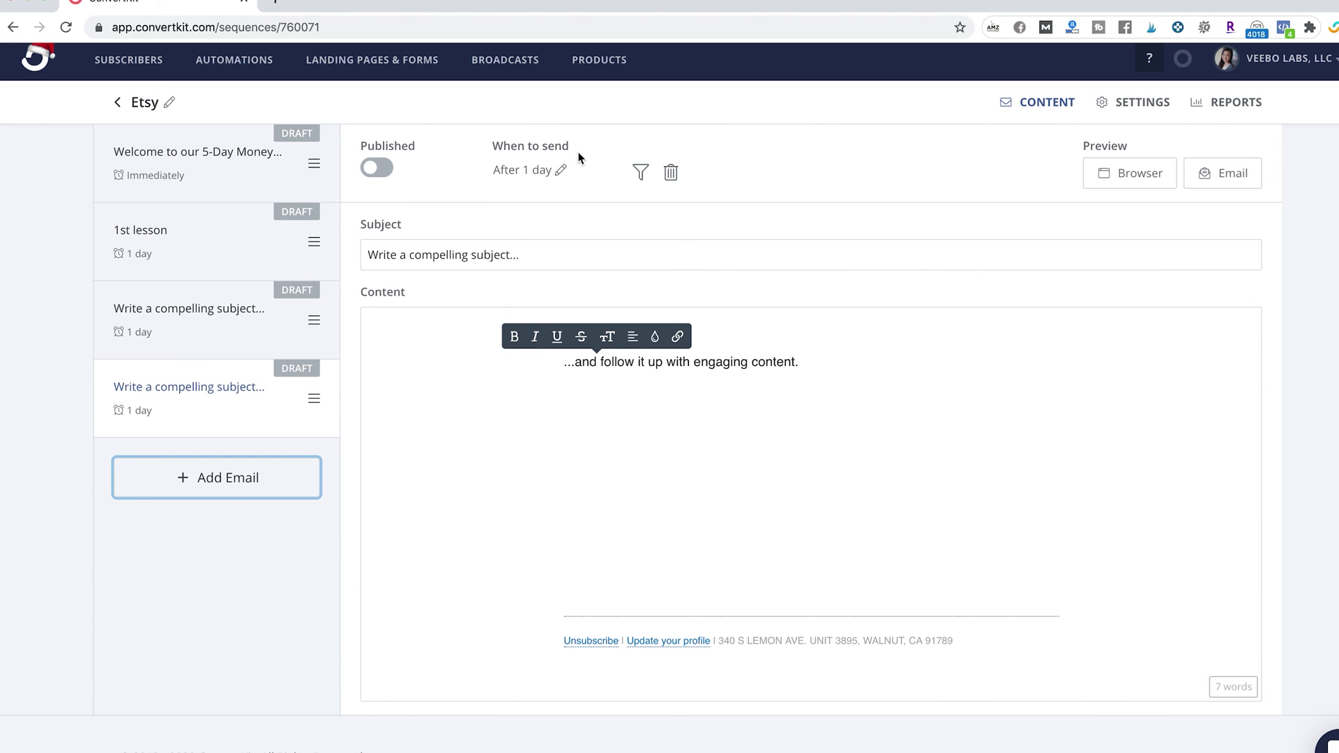
left_click(550, 171)
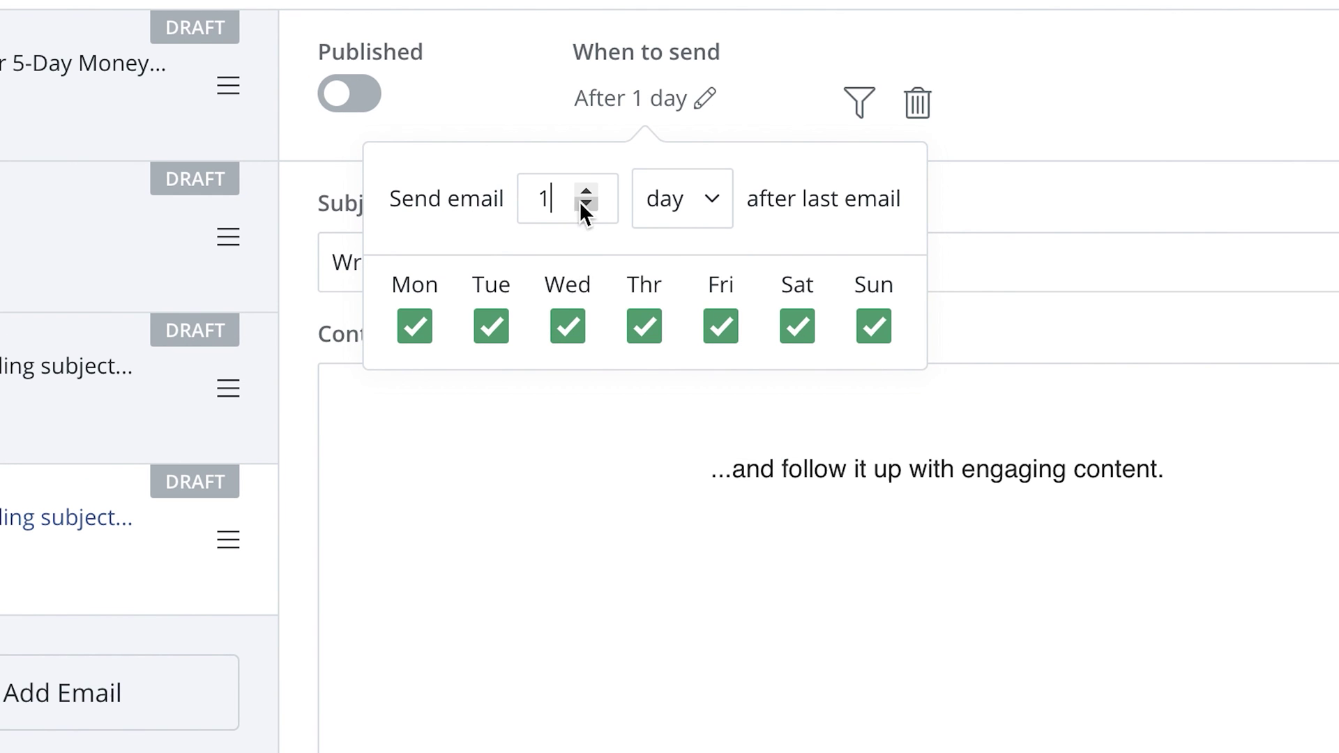
left_click(586, 193)
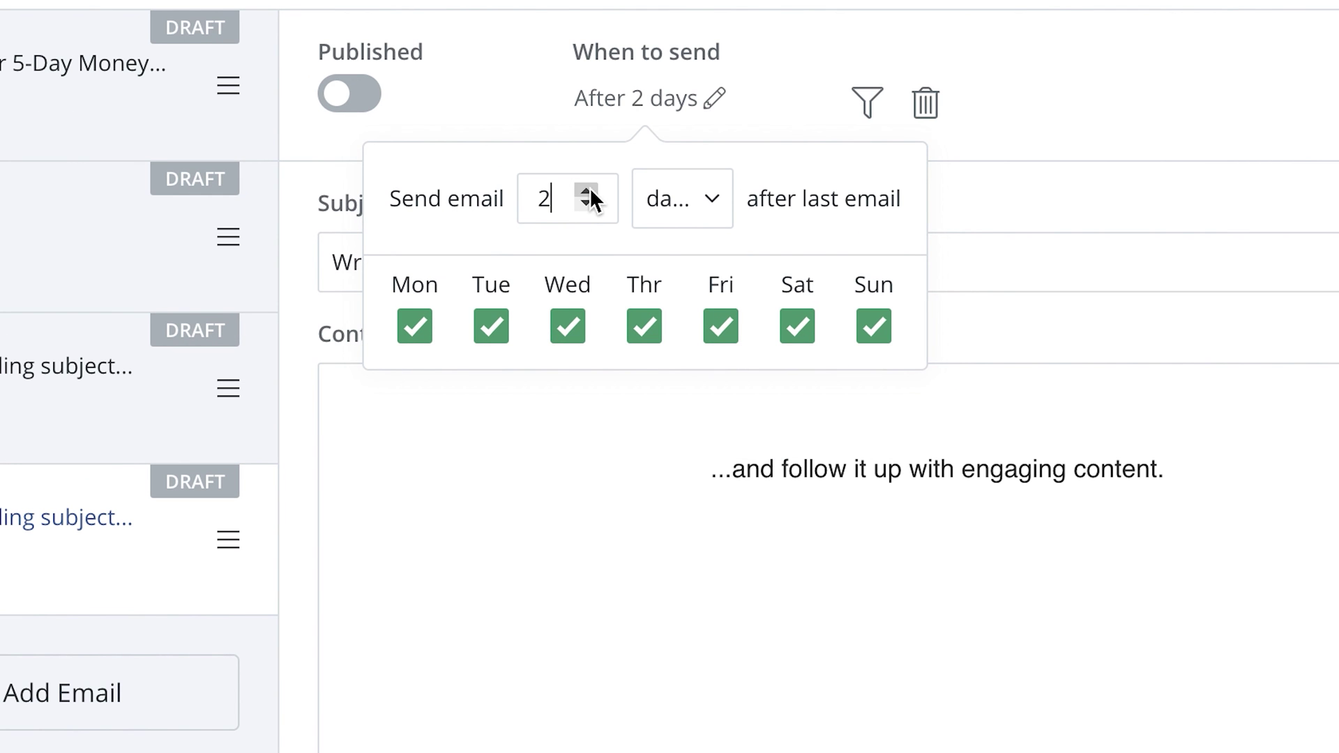
left_click(492, 326)
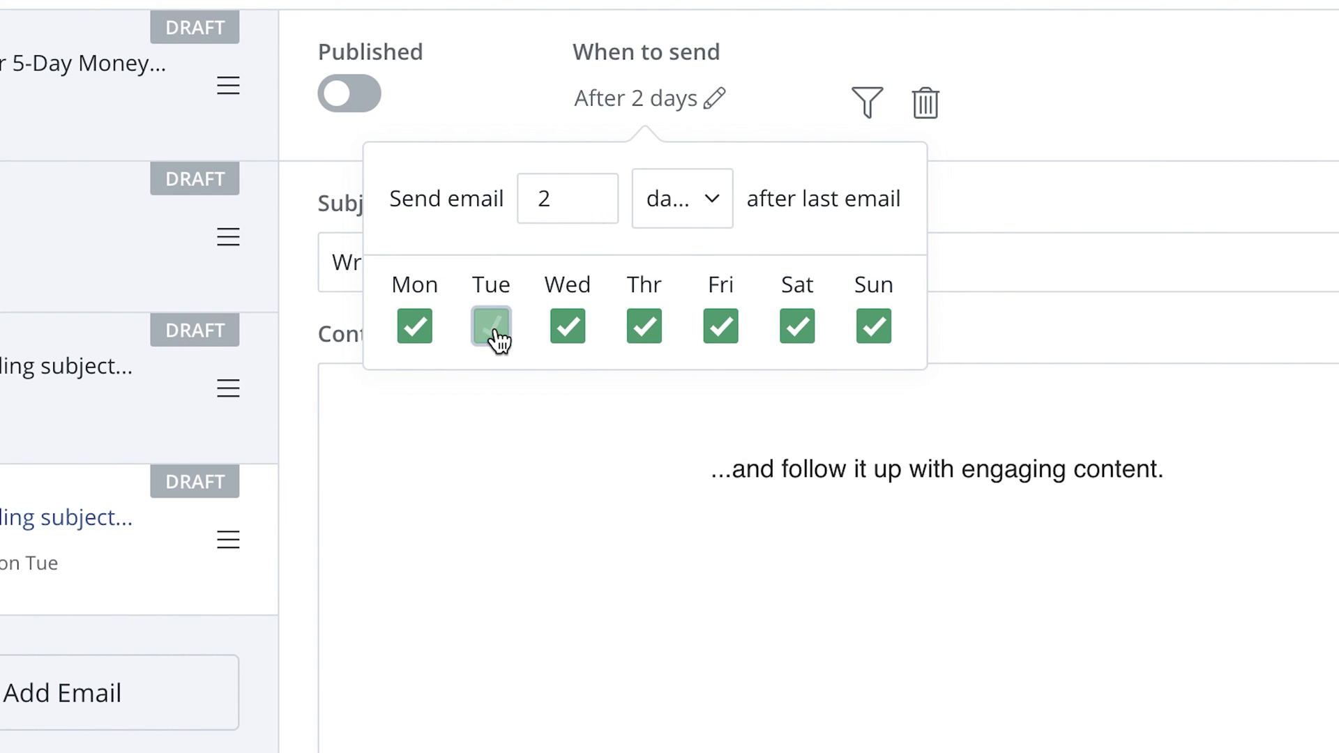
left_click(798, 326)
left_click(878, 329)
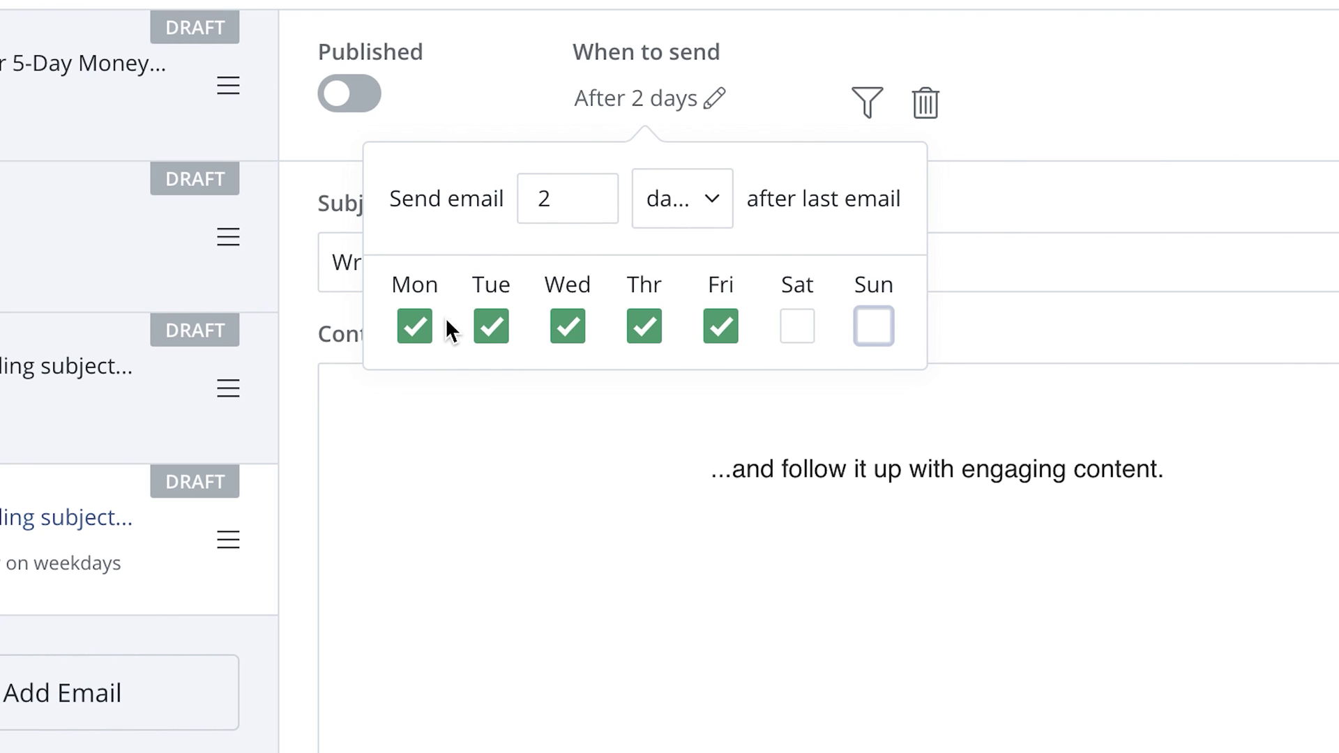
left_click(10, 582)
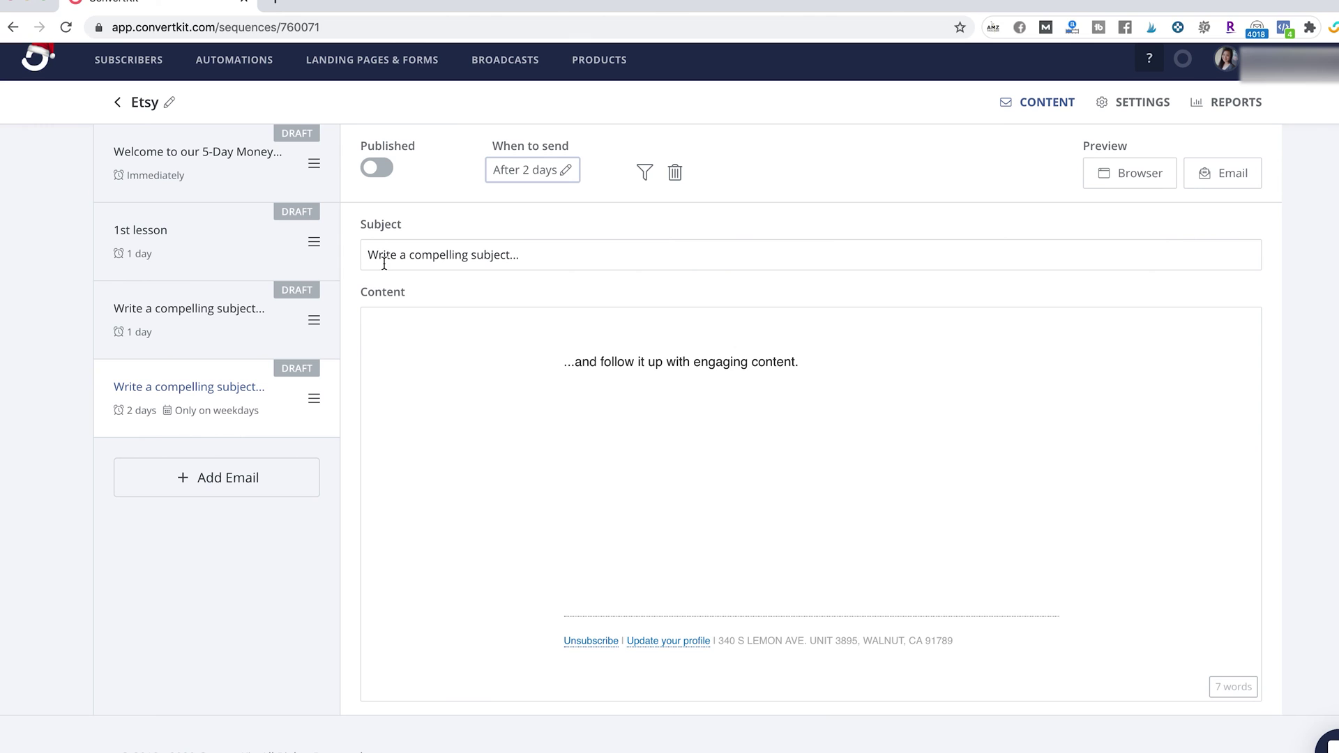
Start a new automation with an action that adds subscribers to the Etsy sequence.
left_click(121, 105)
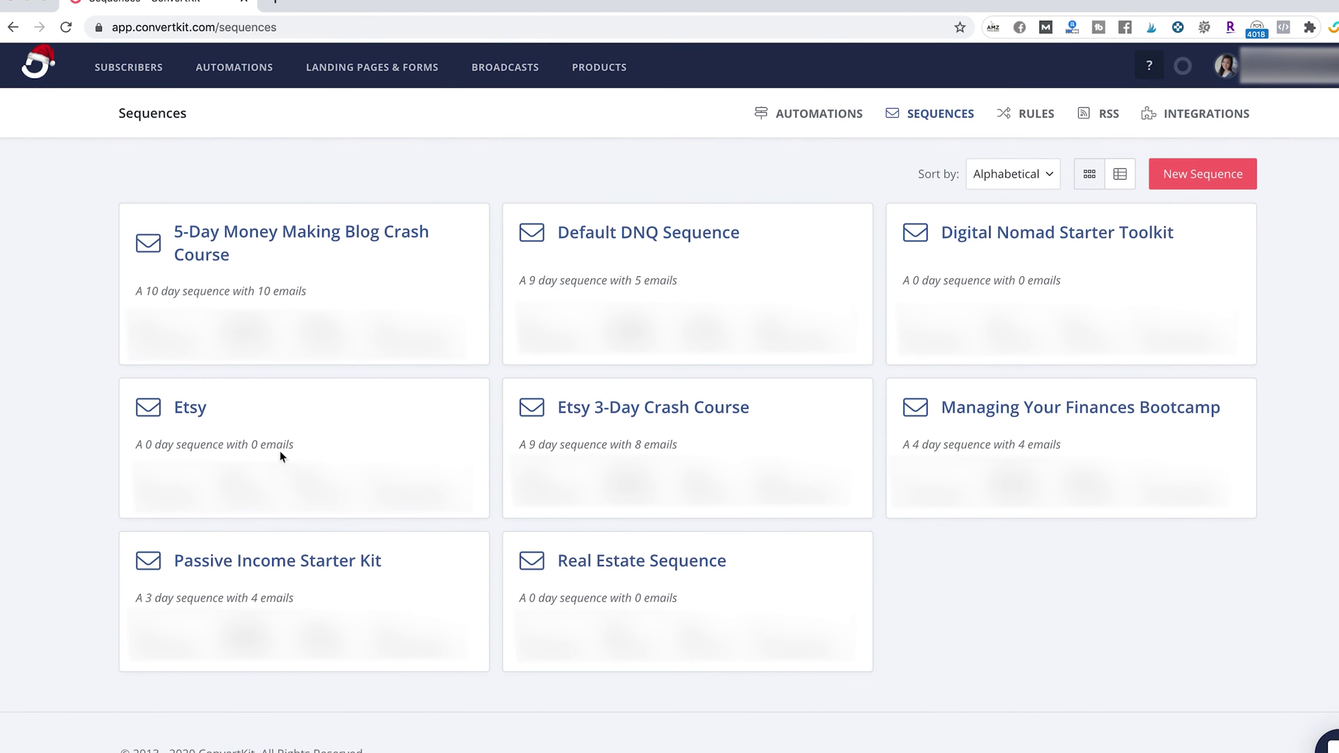
left_click(805, 117)
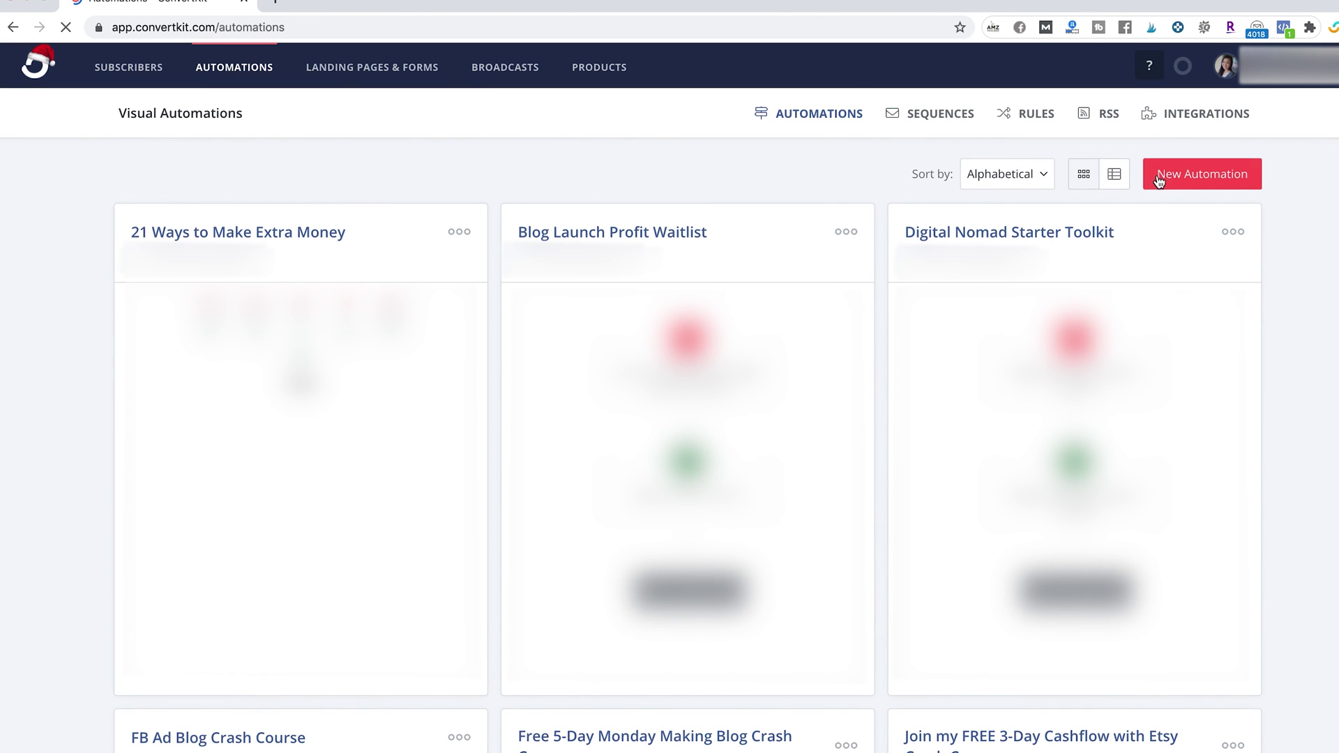
left_click(626, 281)
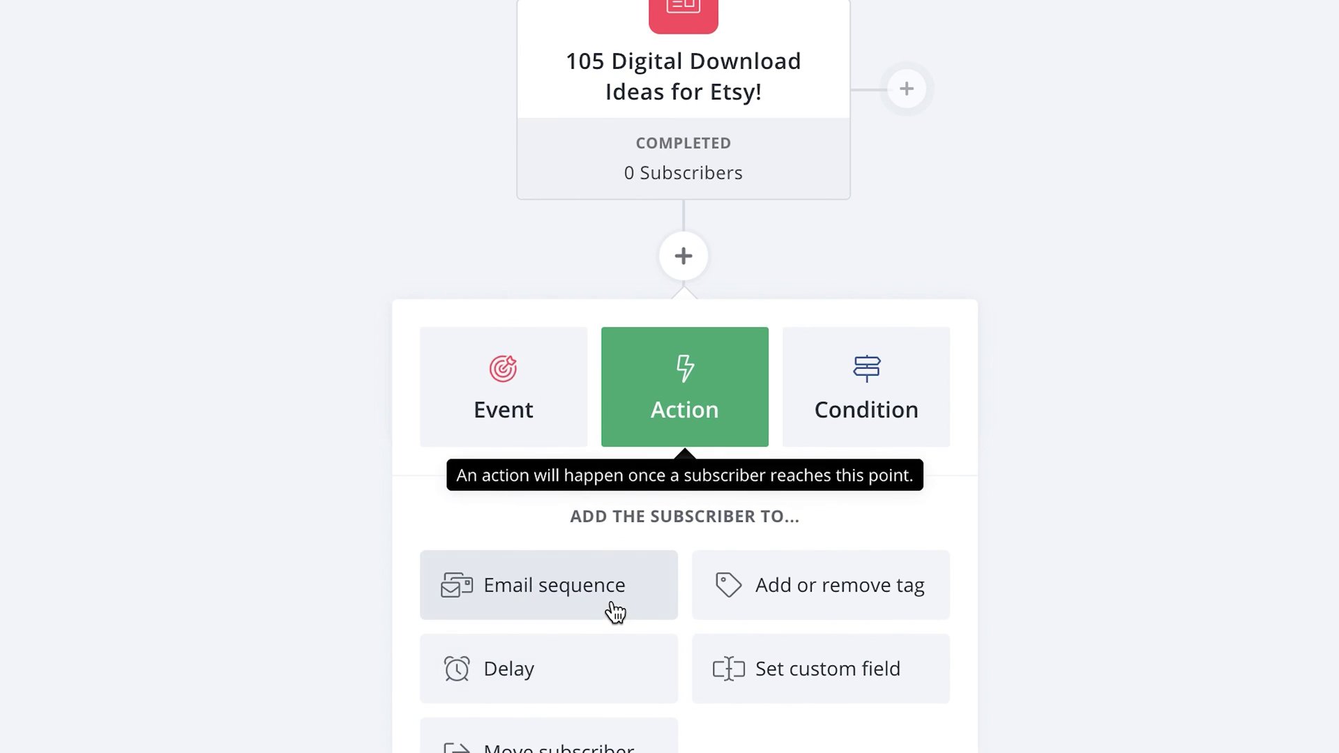
left_click(615, 612)
left_click(612, 593)
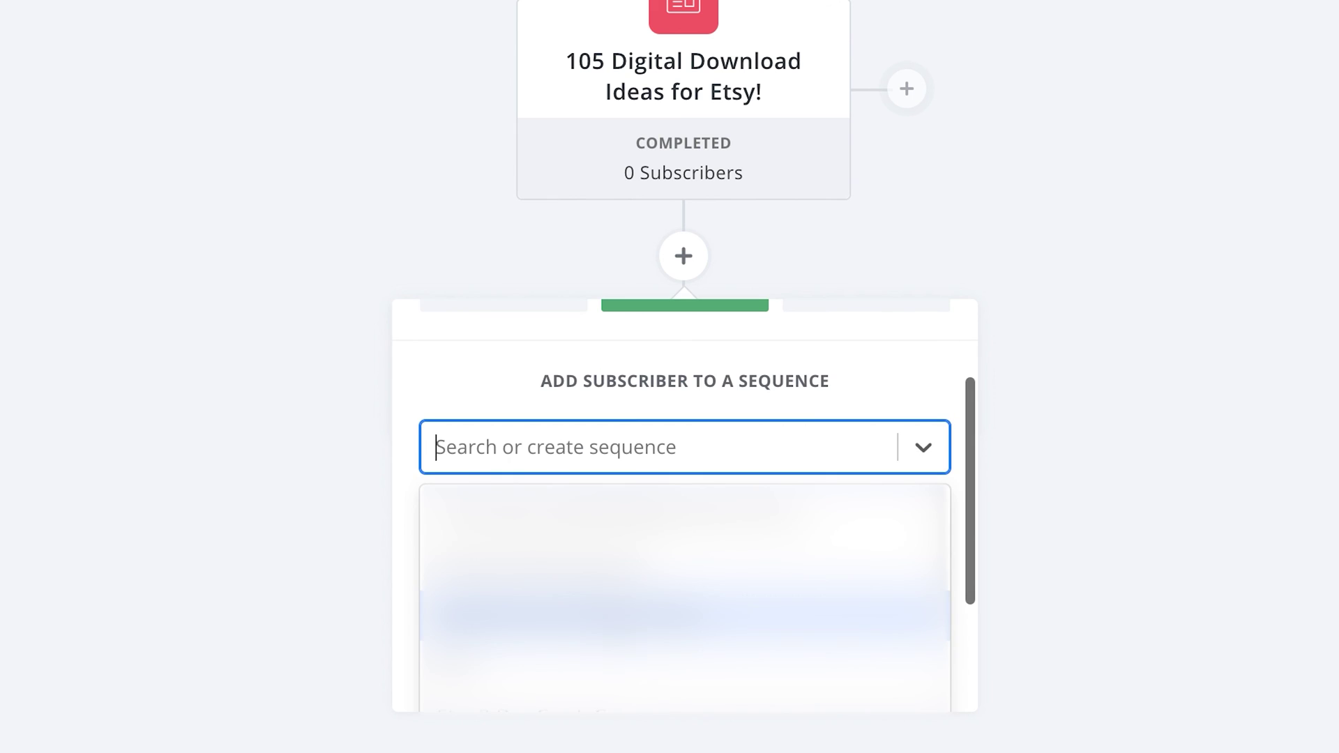
left_click(522, 658)
left_click(522, 658)
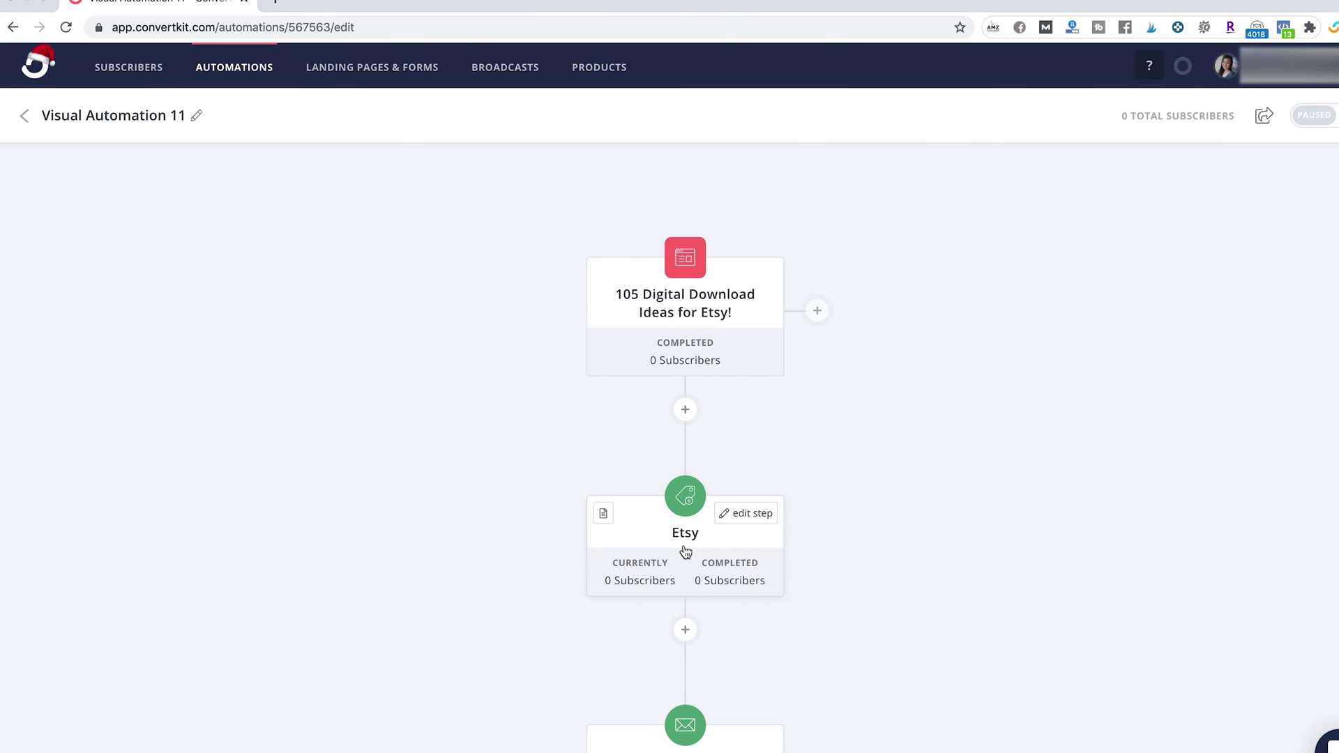
scroll(685, 552, "down", 3)
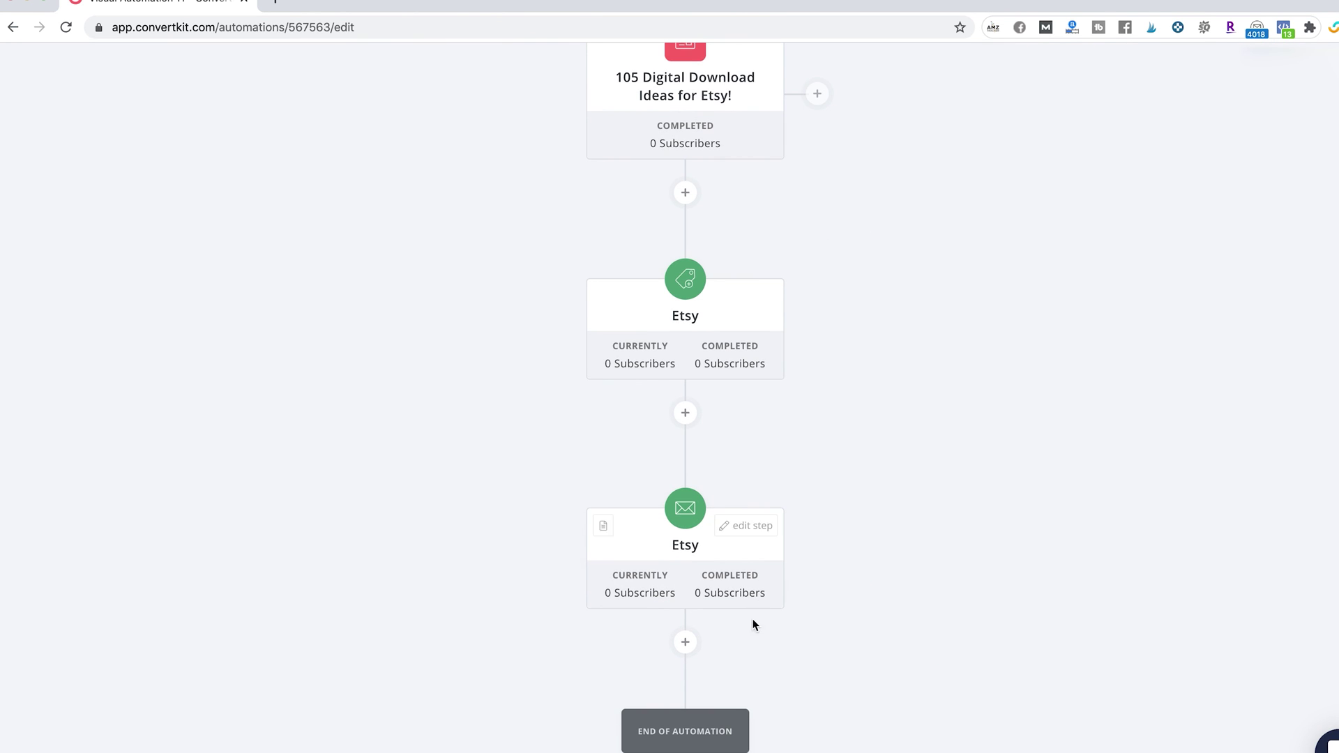
scroll(684, 562, "up", 3)
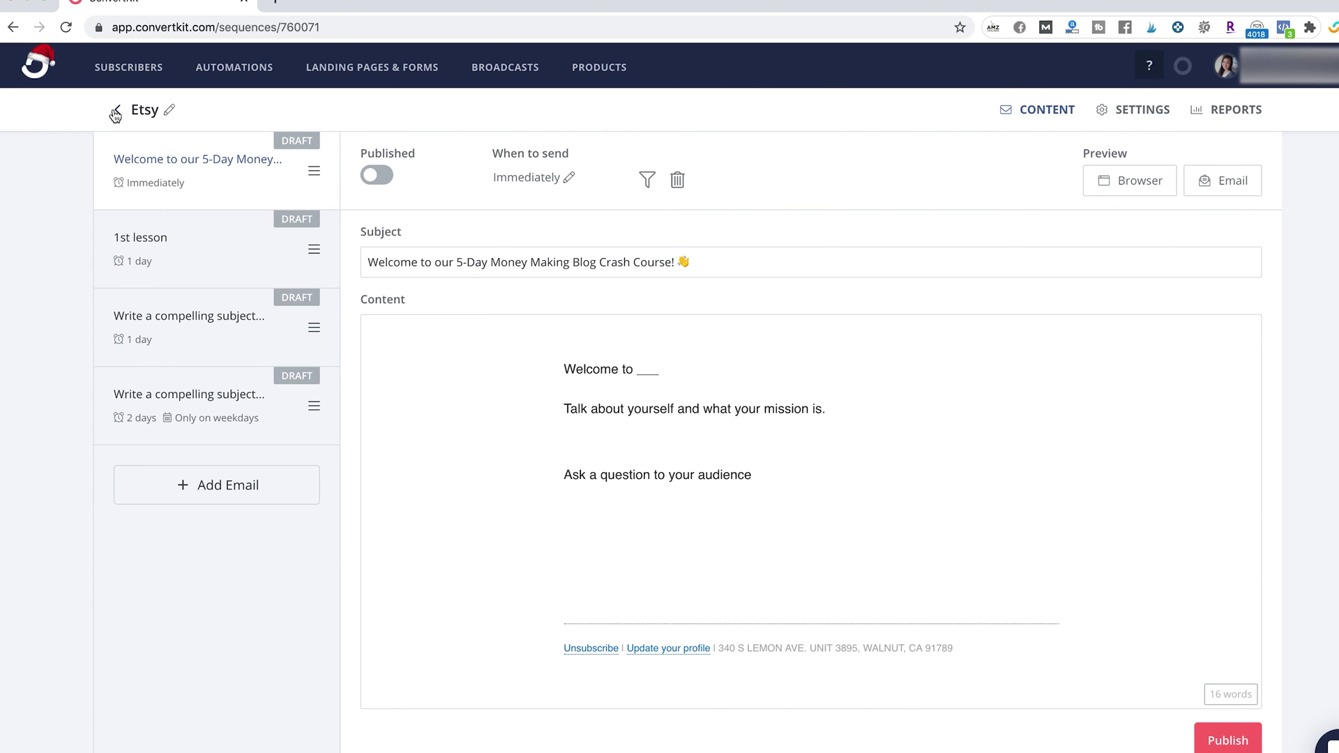
Go back to Automations and open the Products section.
left_click(116, 112)
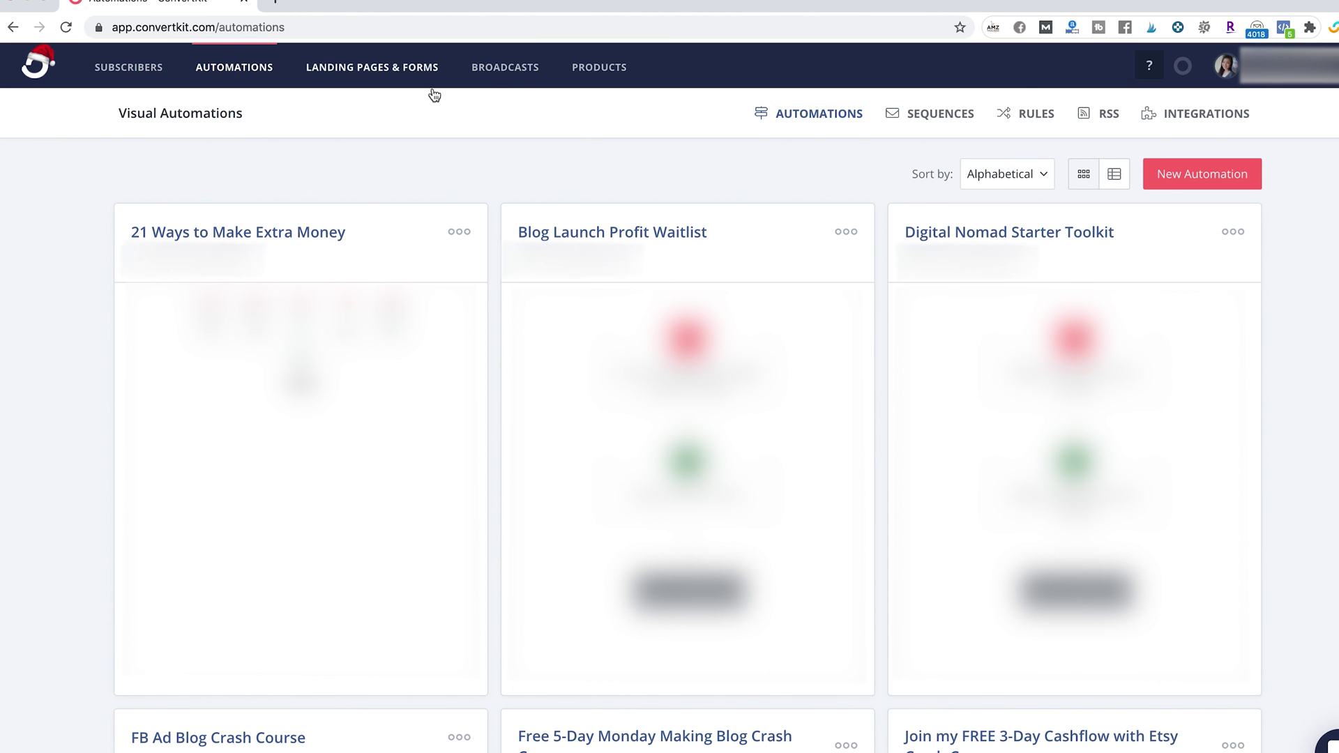
left_click(598, 69)
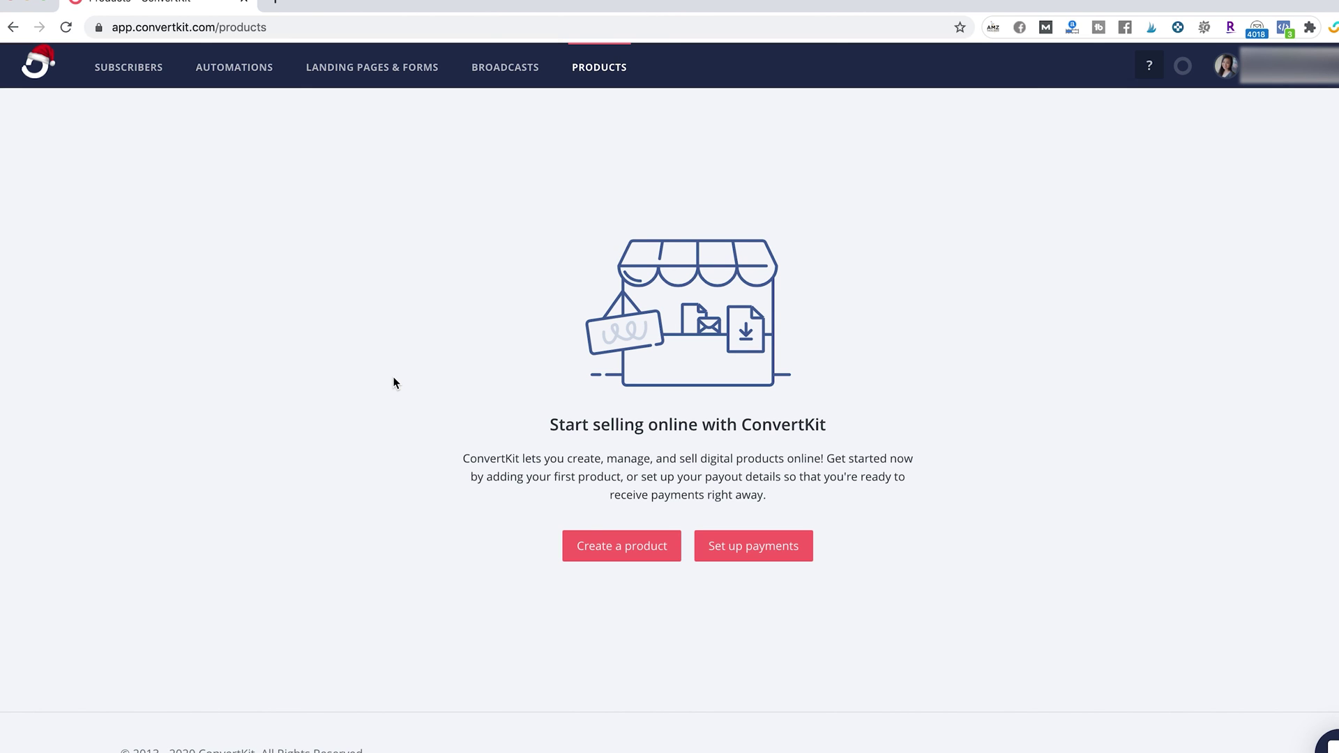
left_click(597, 541)
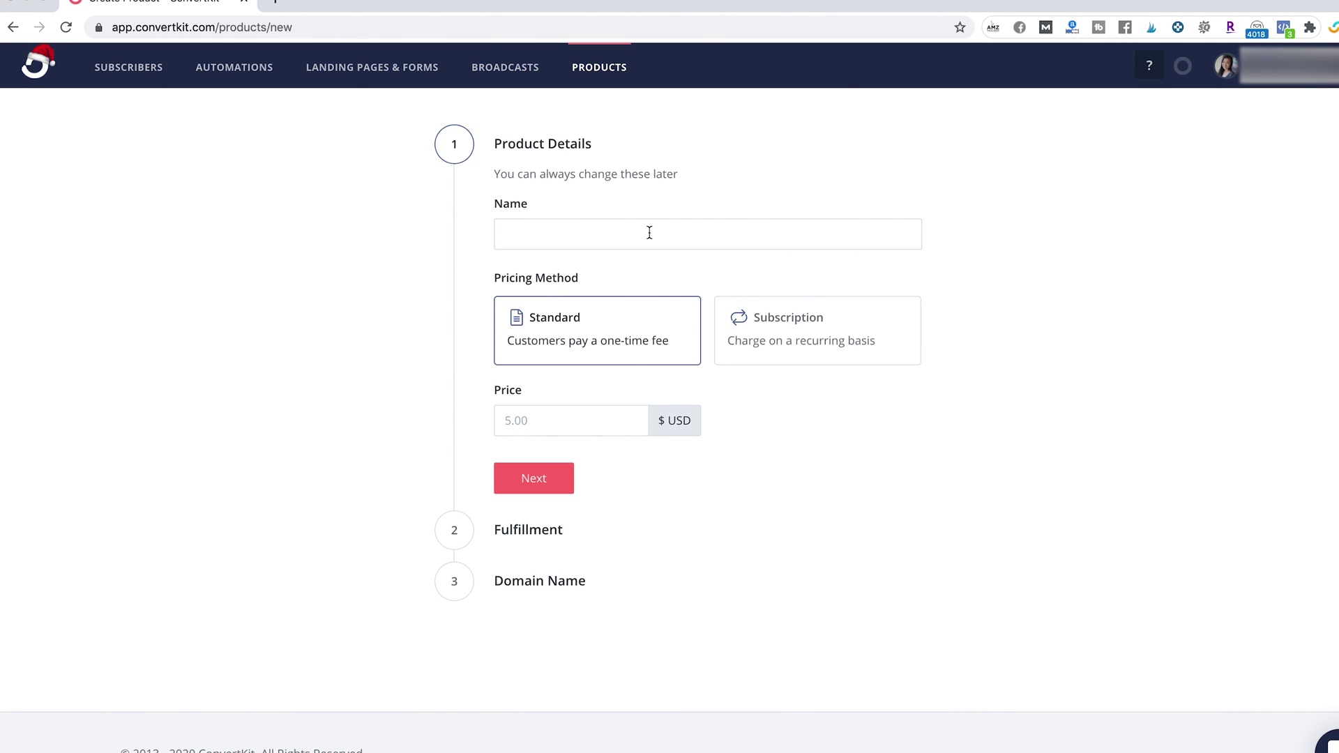
left_click(791, 338)
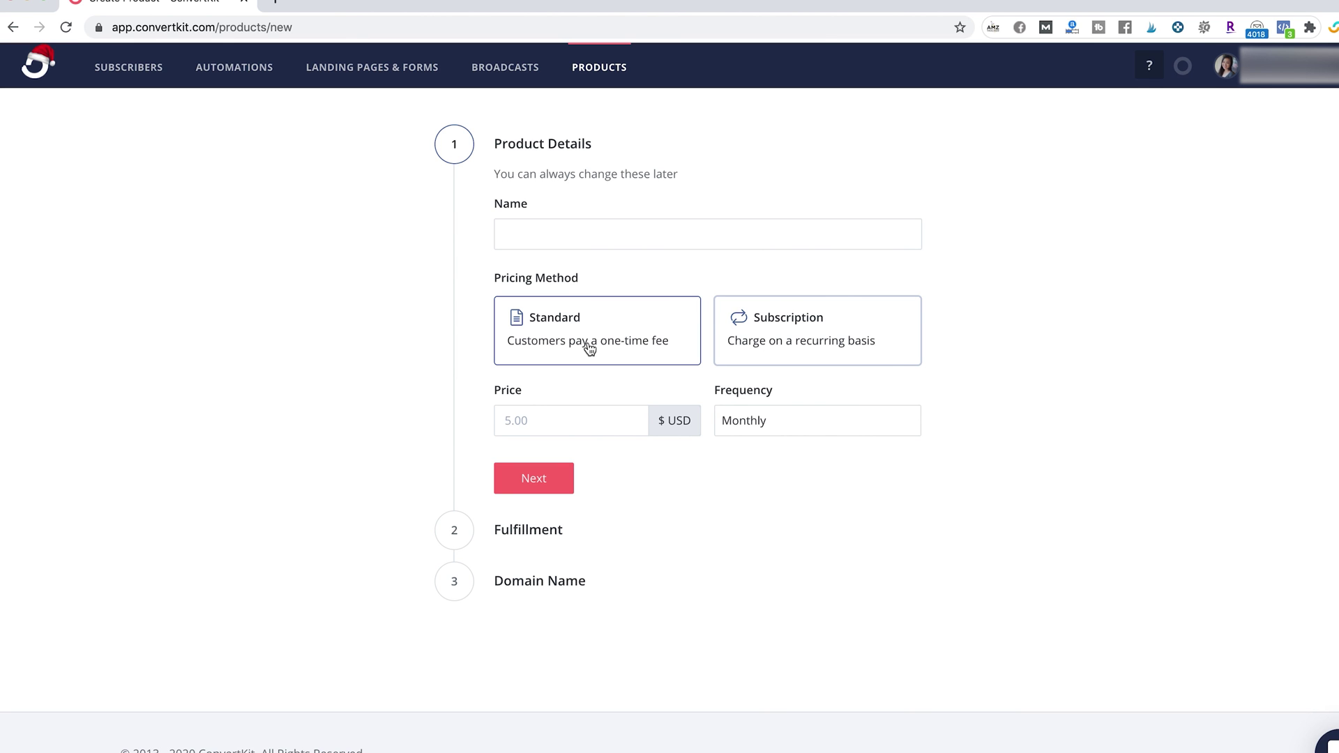
key("super+bracketleft")
left_click(788, 558)
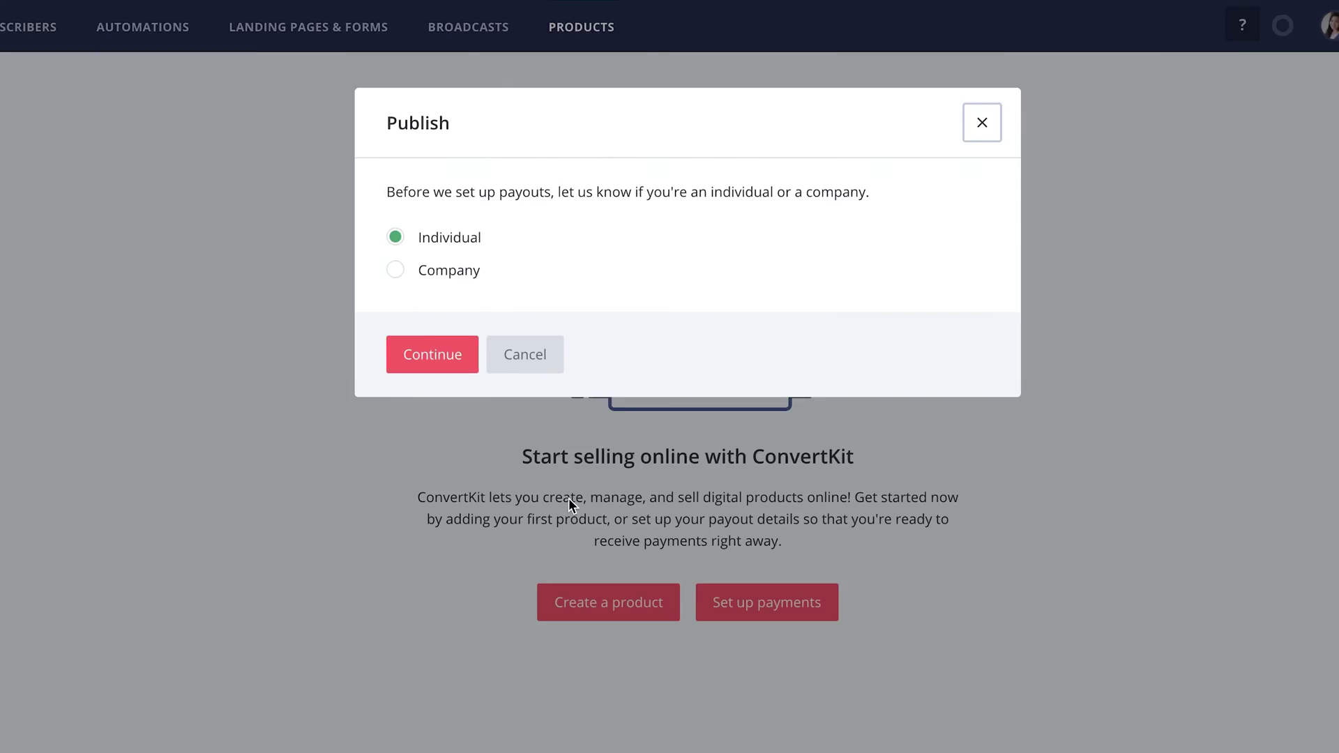
left_click(1114, 58)
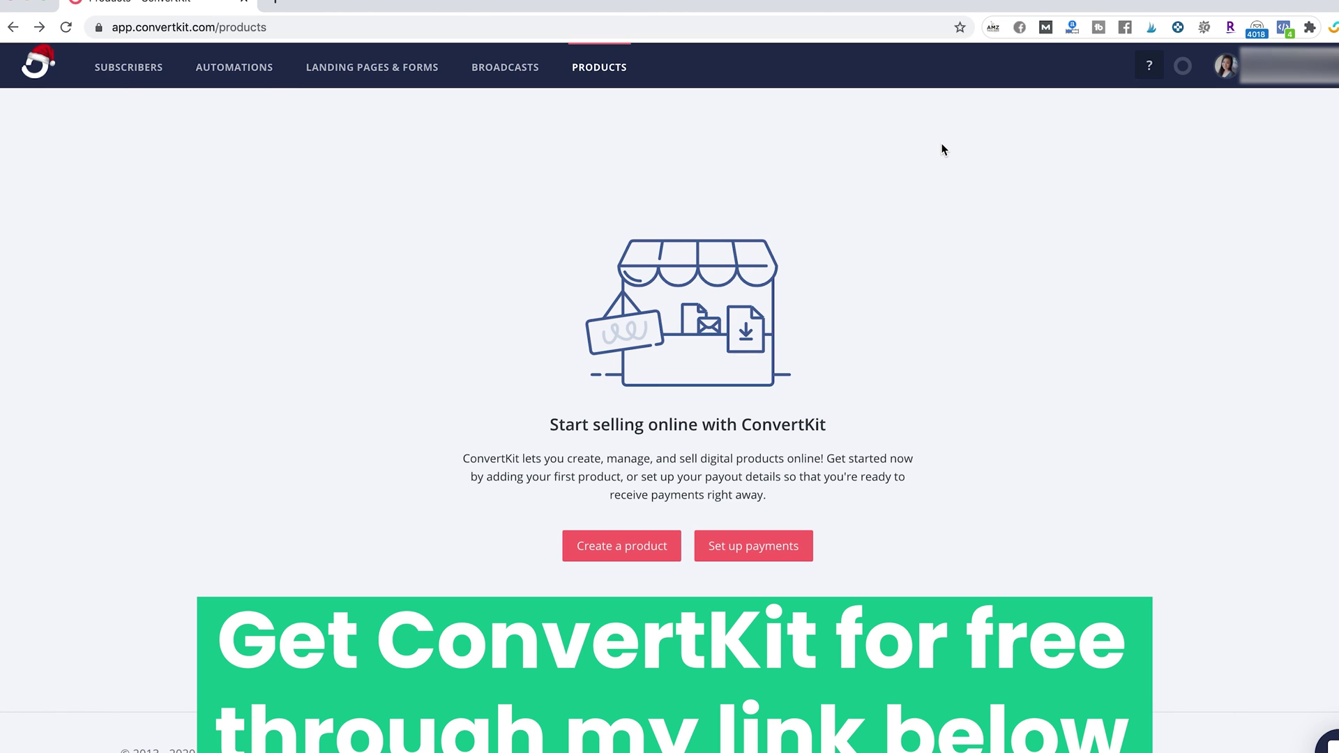